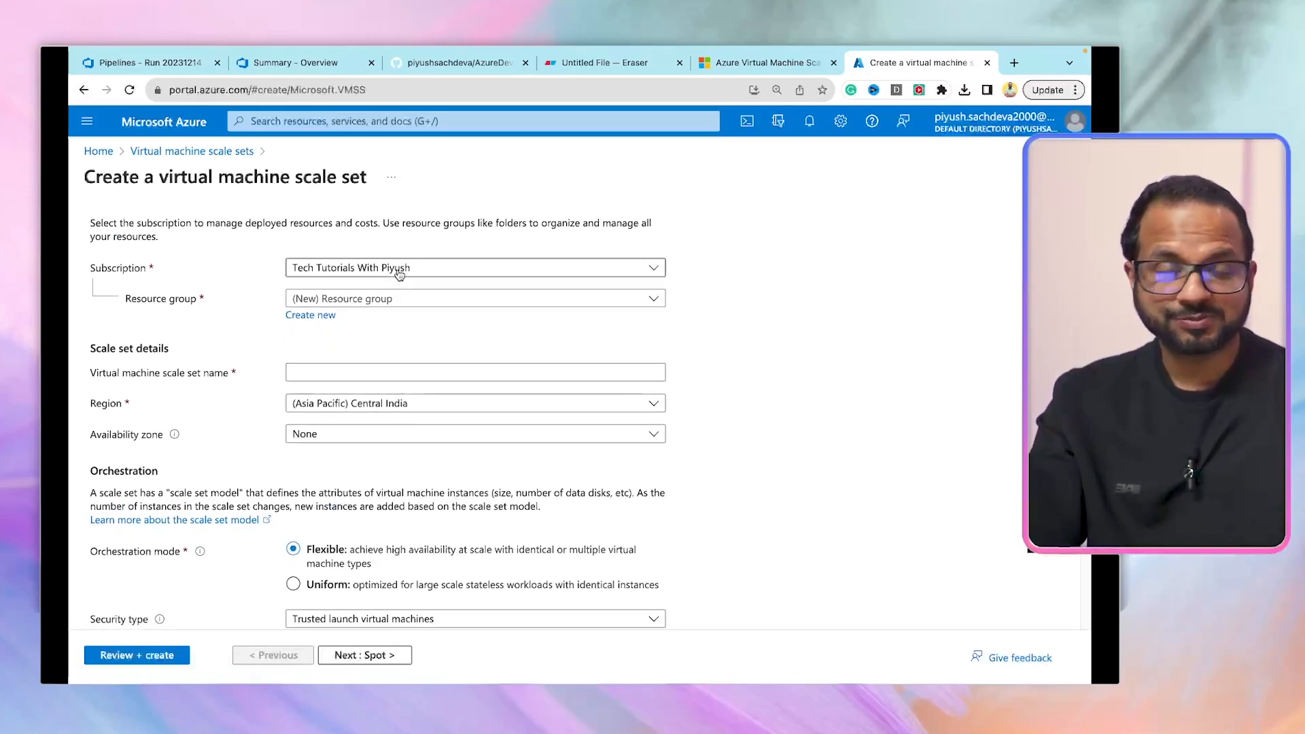
Create a new resource group named day9-rg for the scale set.
left_click(310, 316)
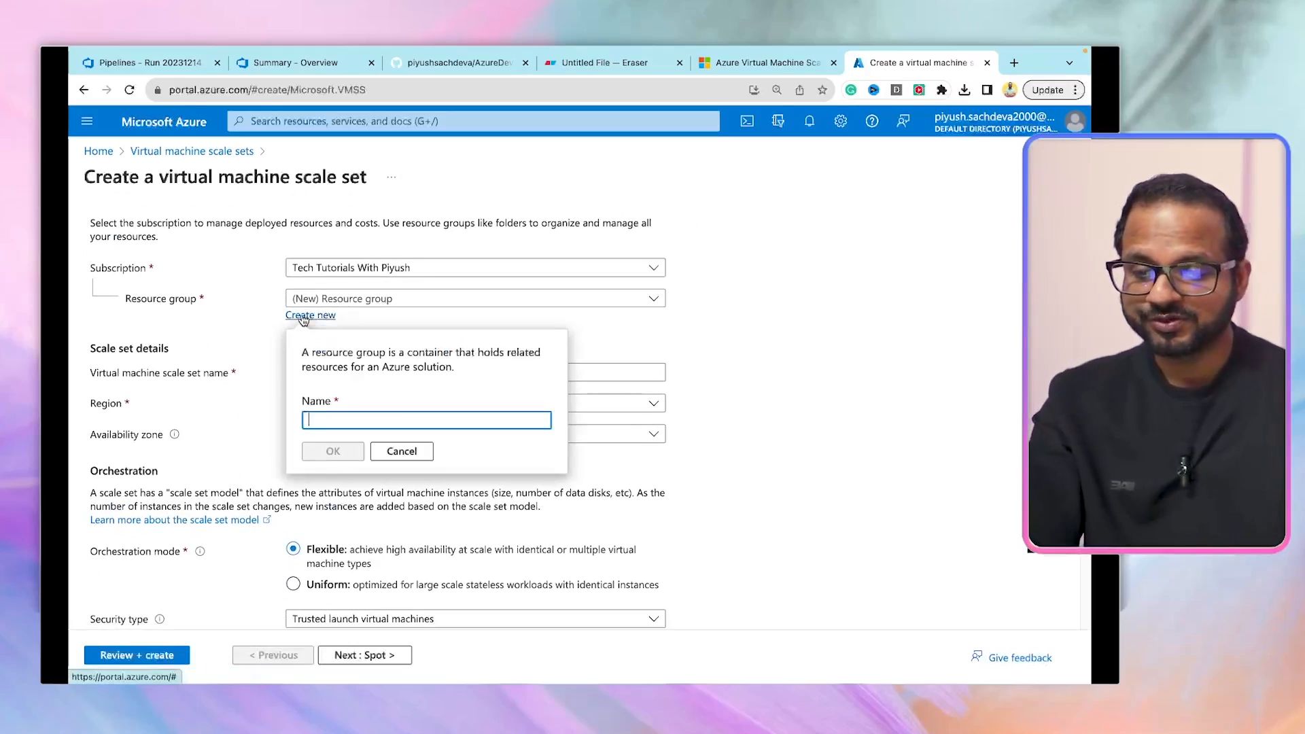
type("day9")
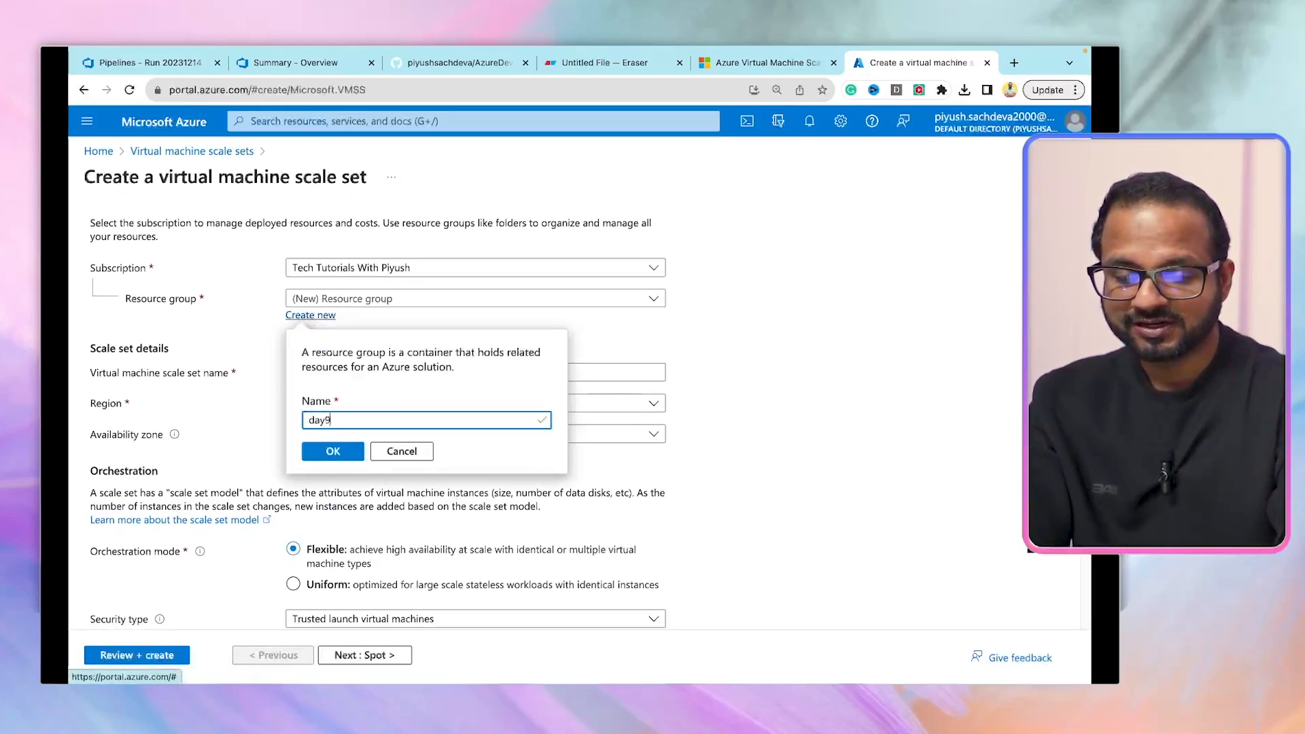
type("-rg")
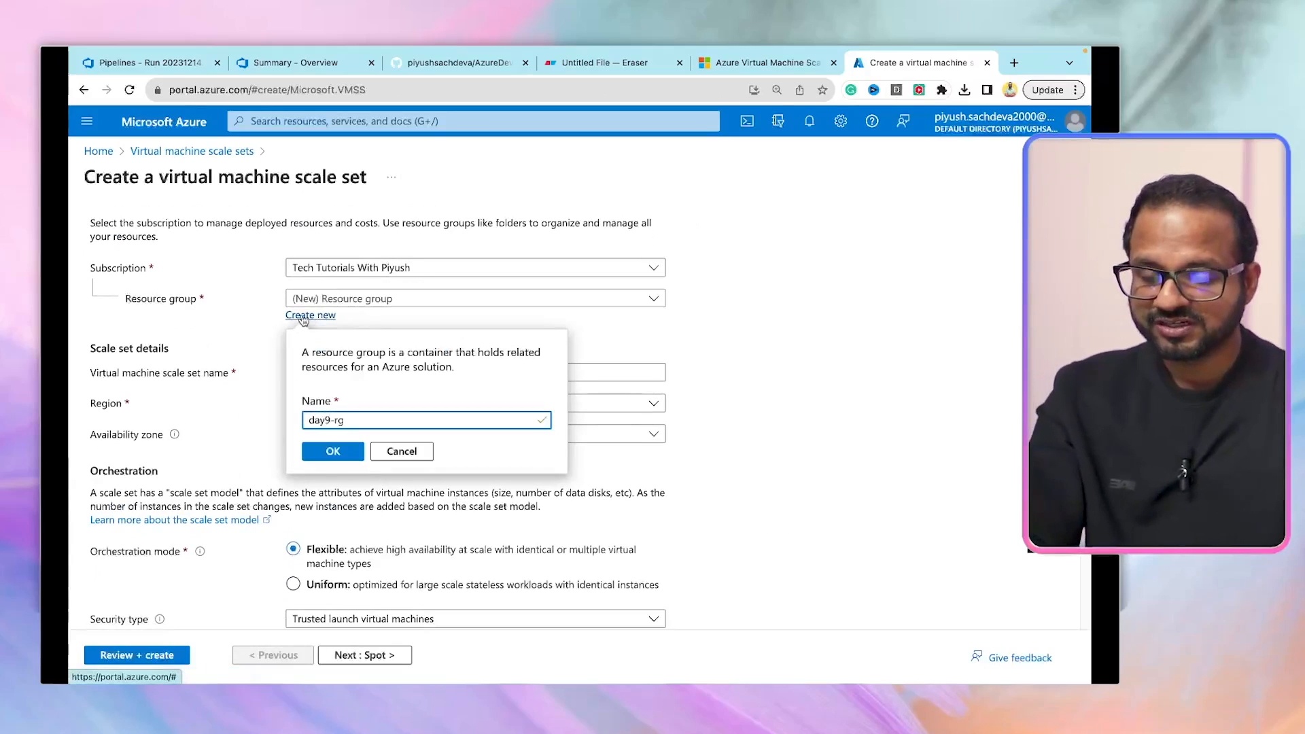
left_click(334, 452)
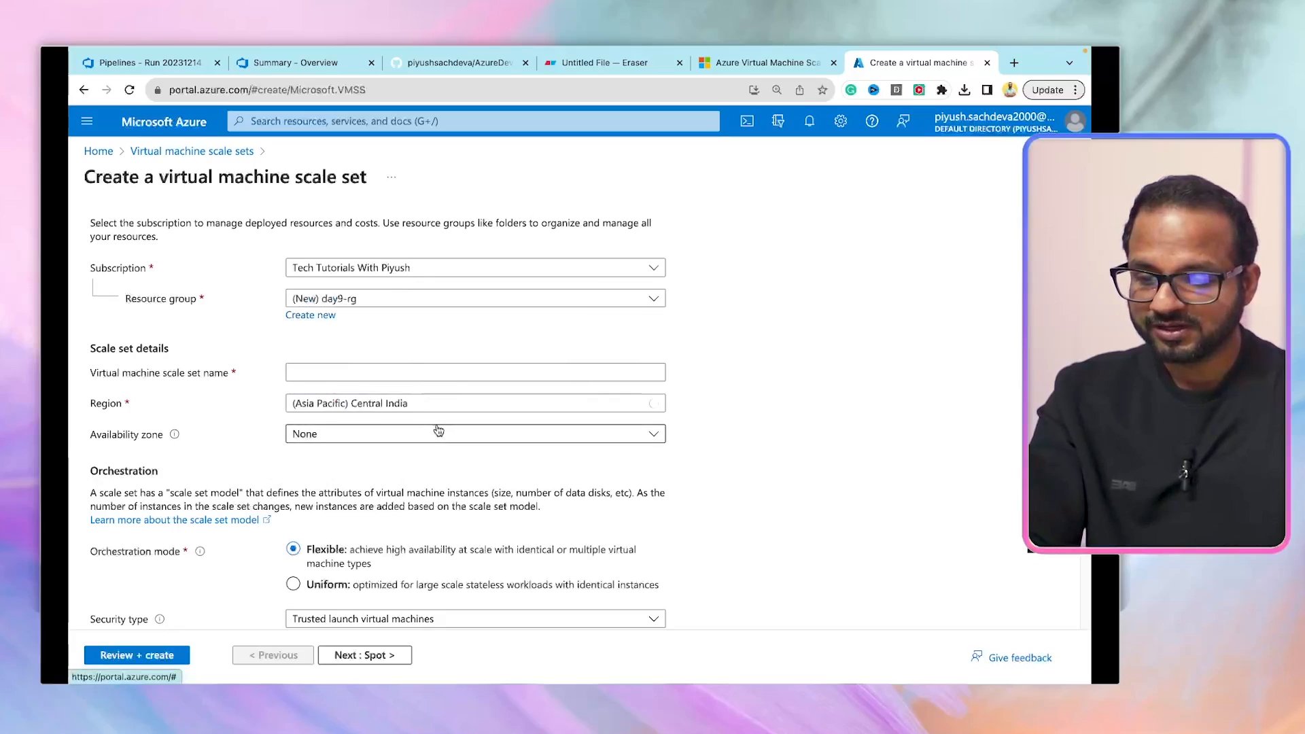
Name the virtual machine scale set day-demo-vmss.
scroll(386, 373, "down", 1)
left_click(341, 353)
type("day")
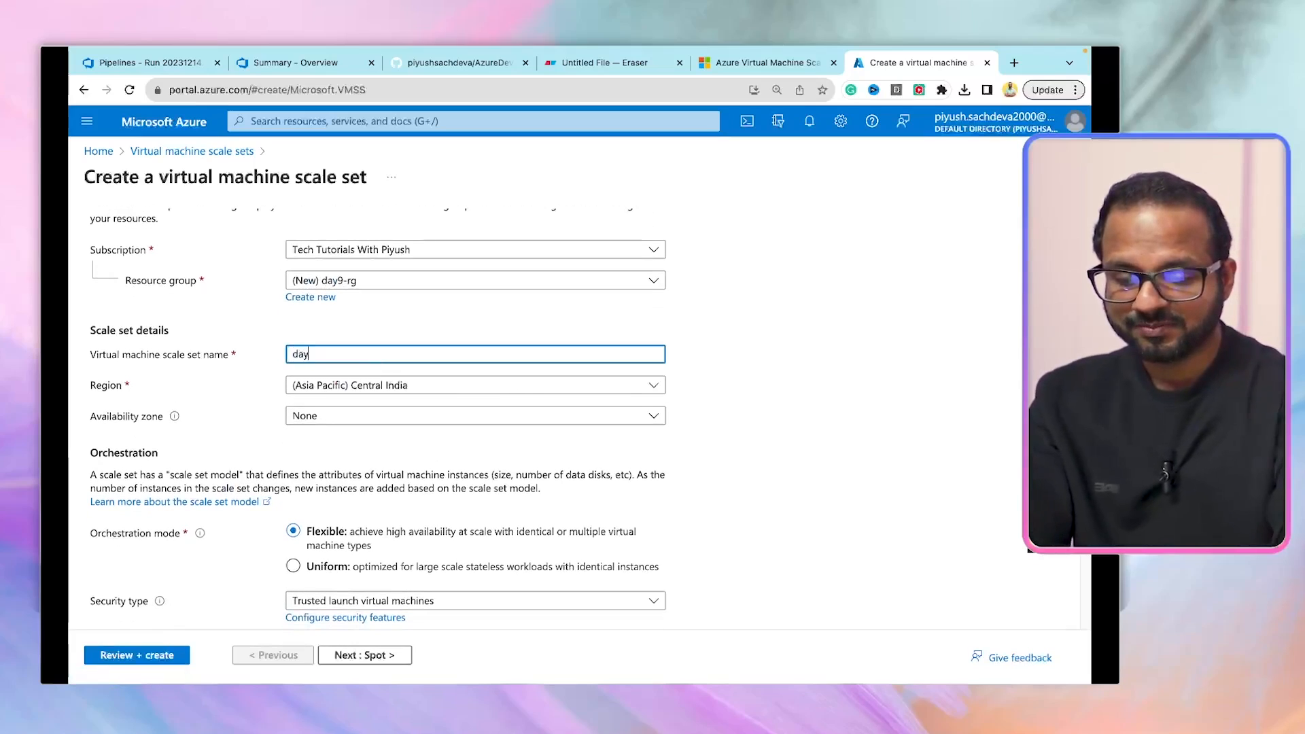
type("-demo-")
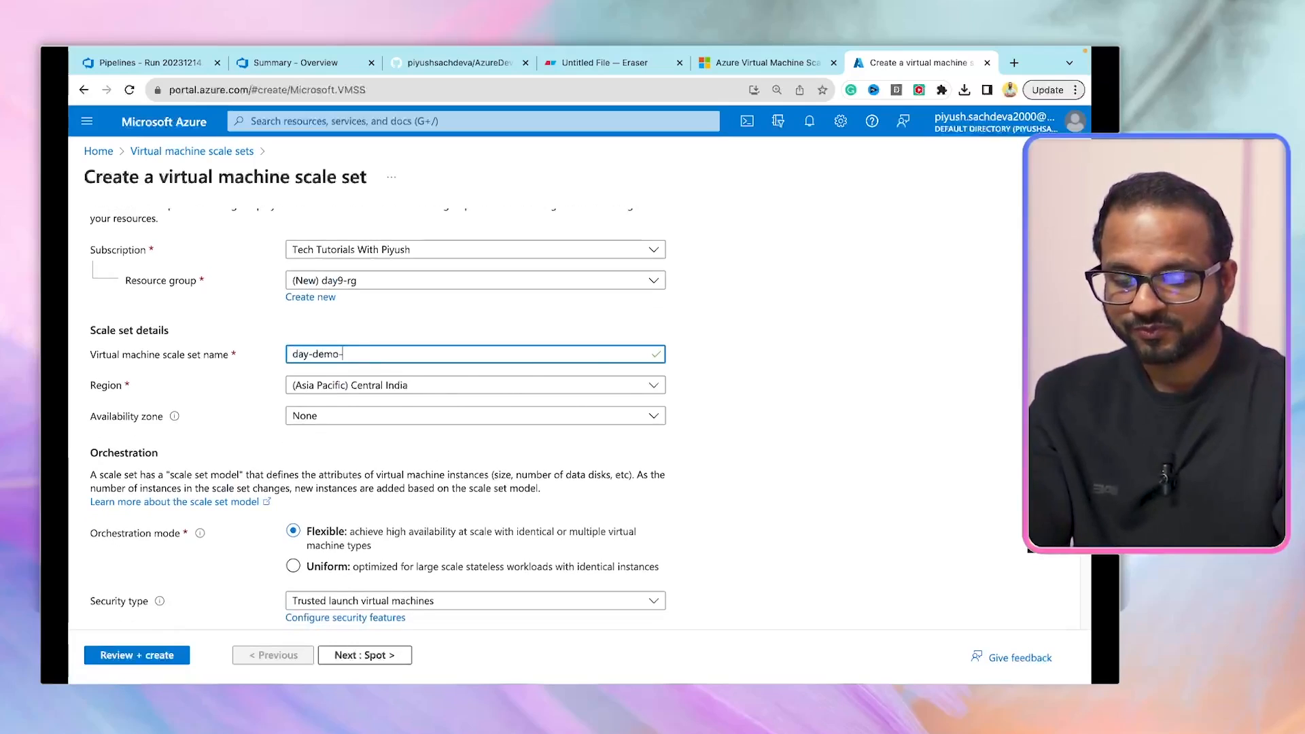
type("vmss")
left_click(779, 361)
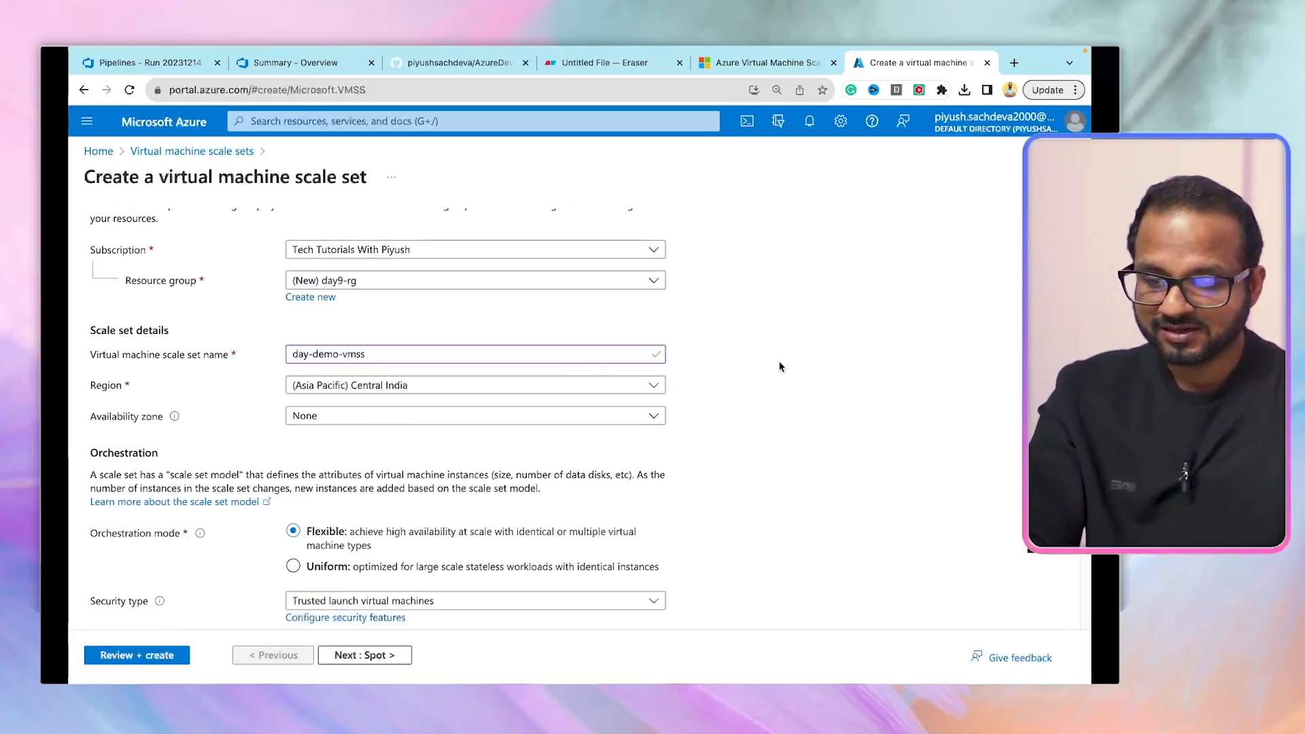
Assign the scale set to availability zones 1, 2 and 3.
scroll(505, 432, "down", 1)
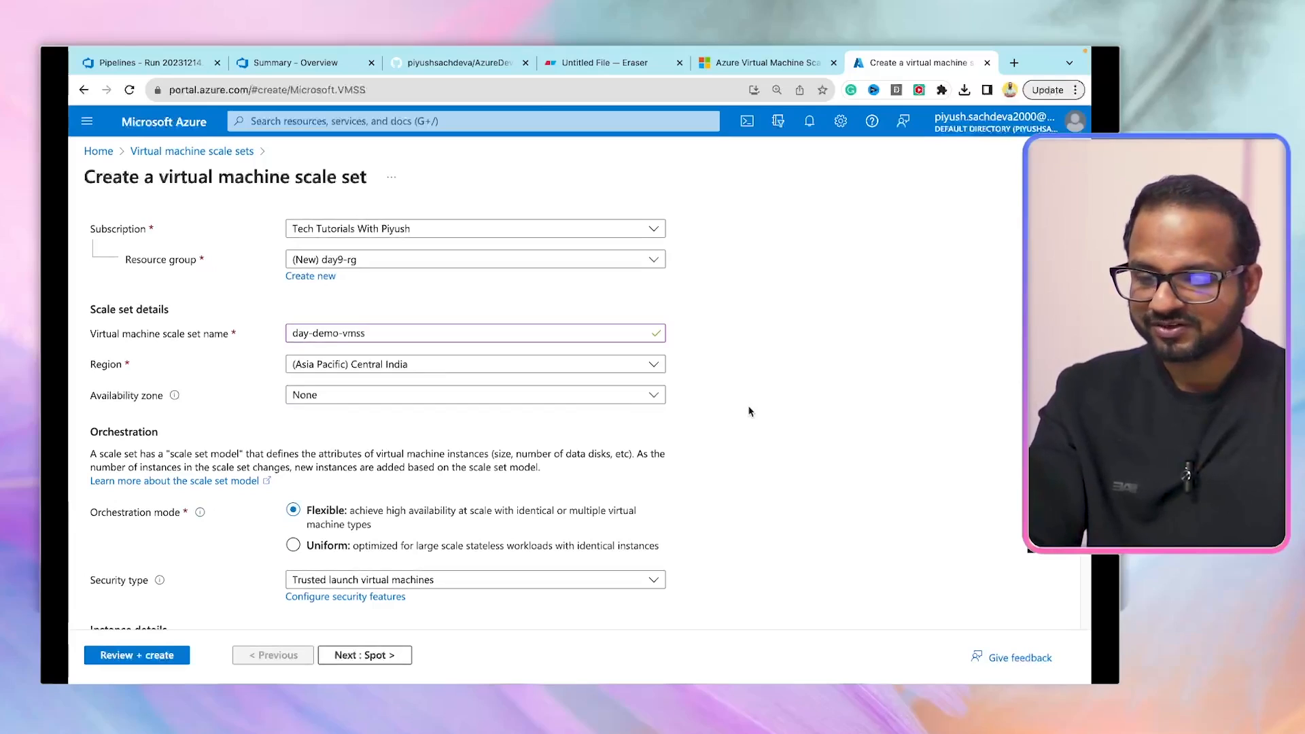
scroll(750, 411, "down", 3)
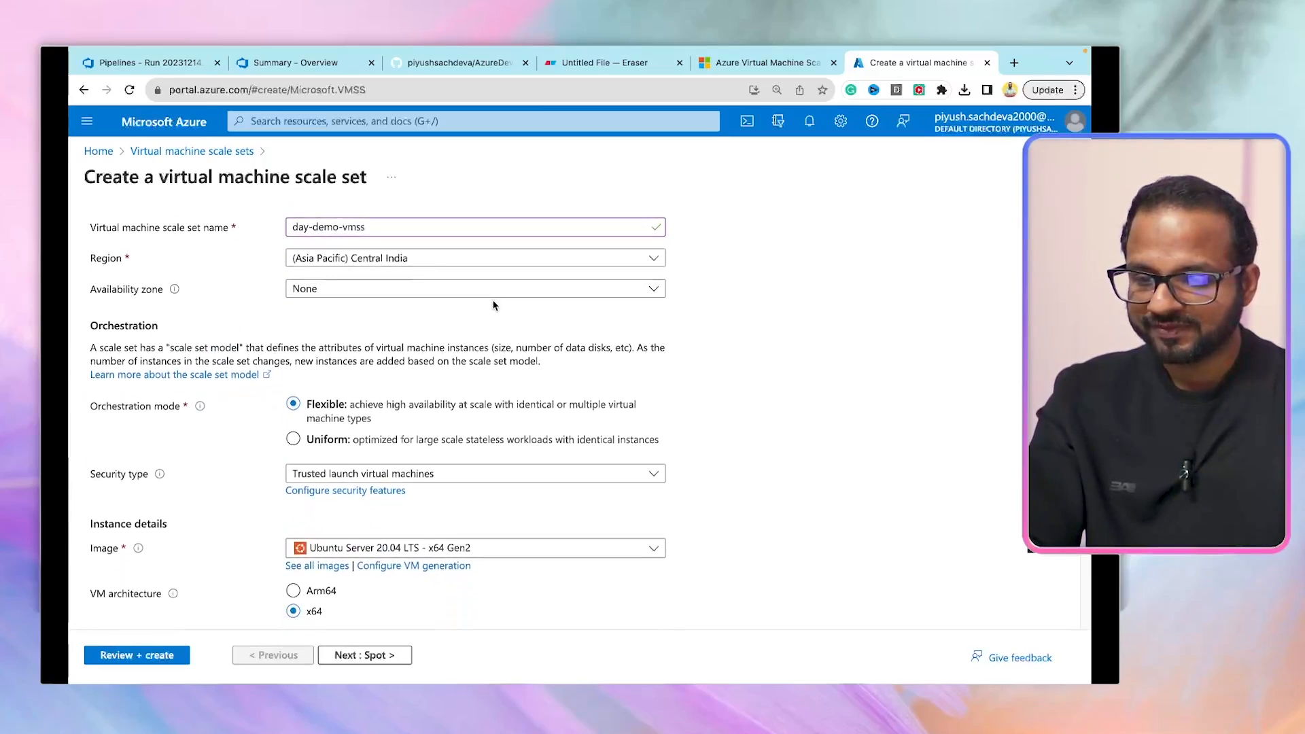
left_click(485, 292)
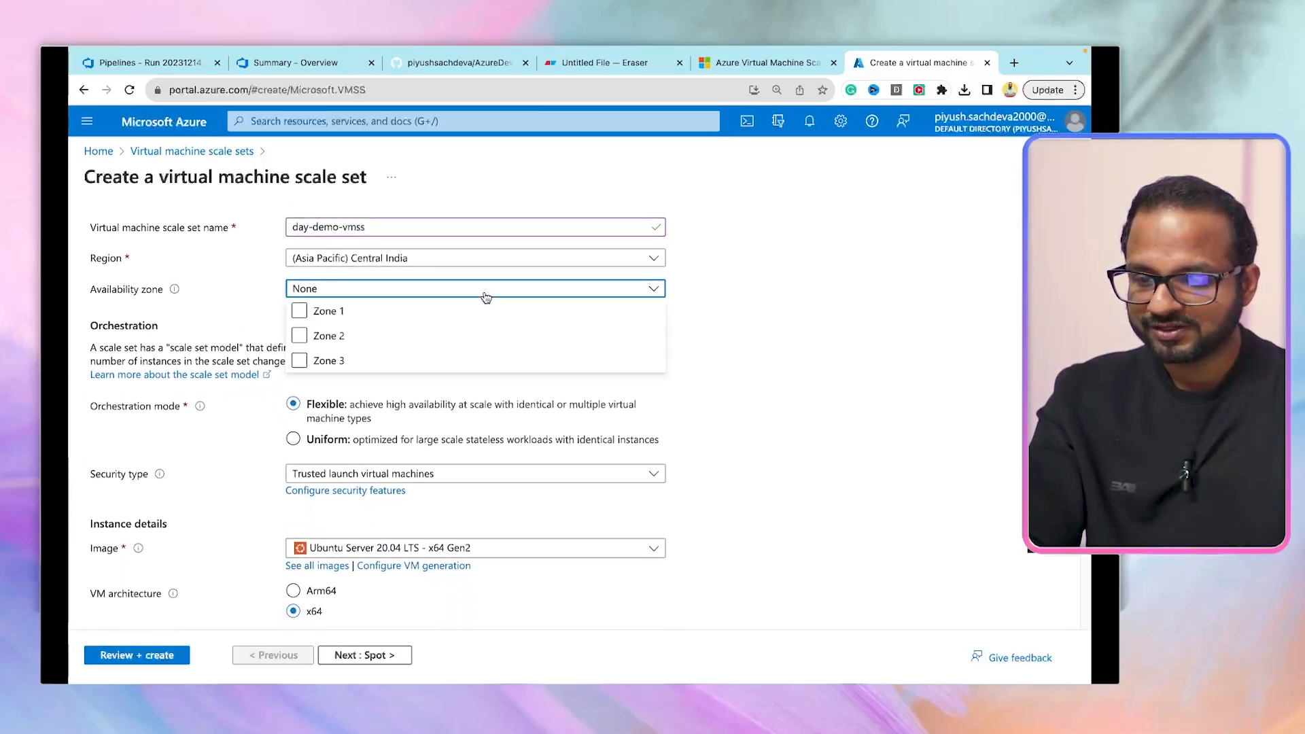
left_click(299, 312)
left_click(299, 335)
left_click(299, 360)
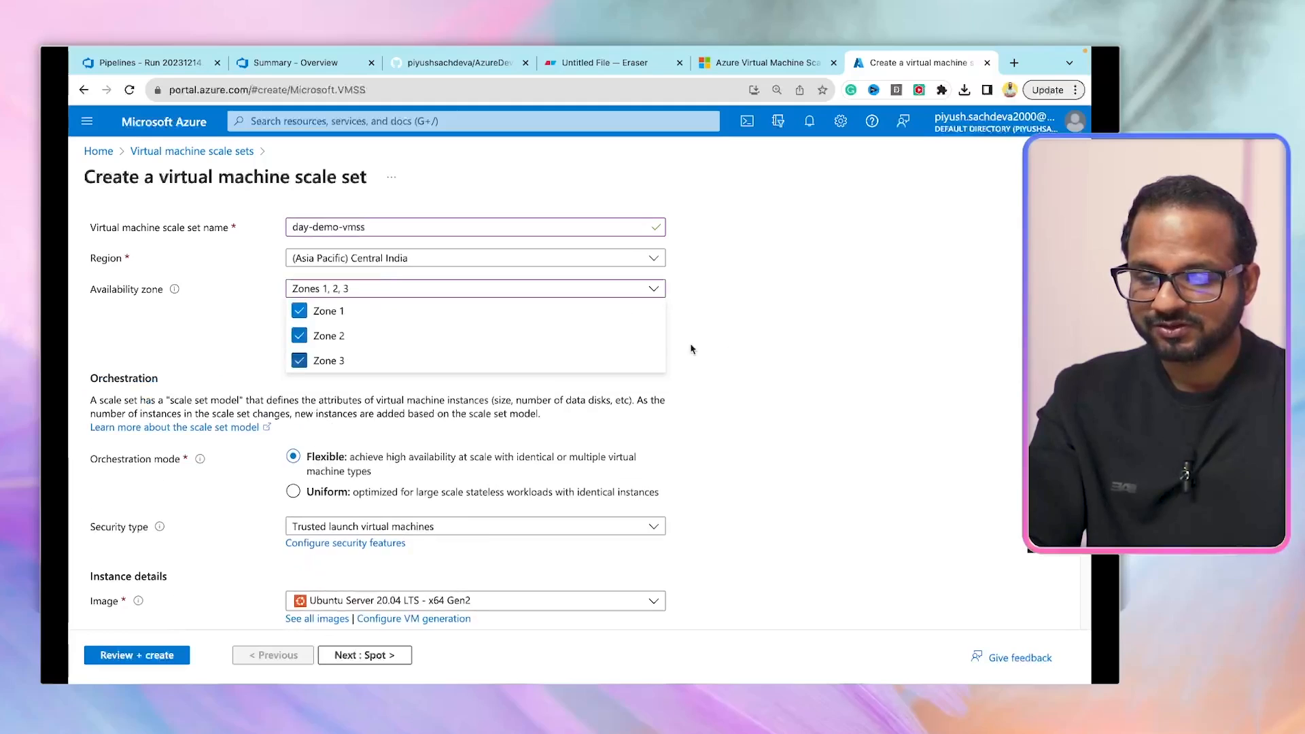
left_click(771, 364)
Set the orchestration mode to Uniform and choose Standard_B1ls (1 vcpu, 0.5 GiB memory) as the instance size.
scroll(619, 404, "down", 3)
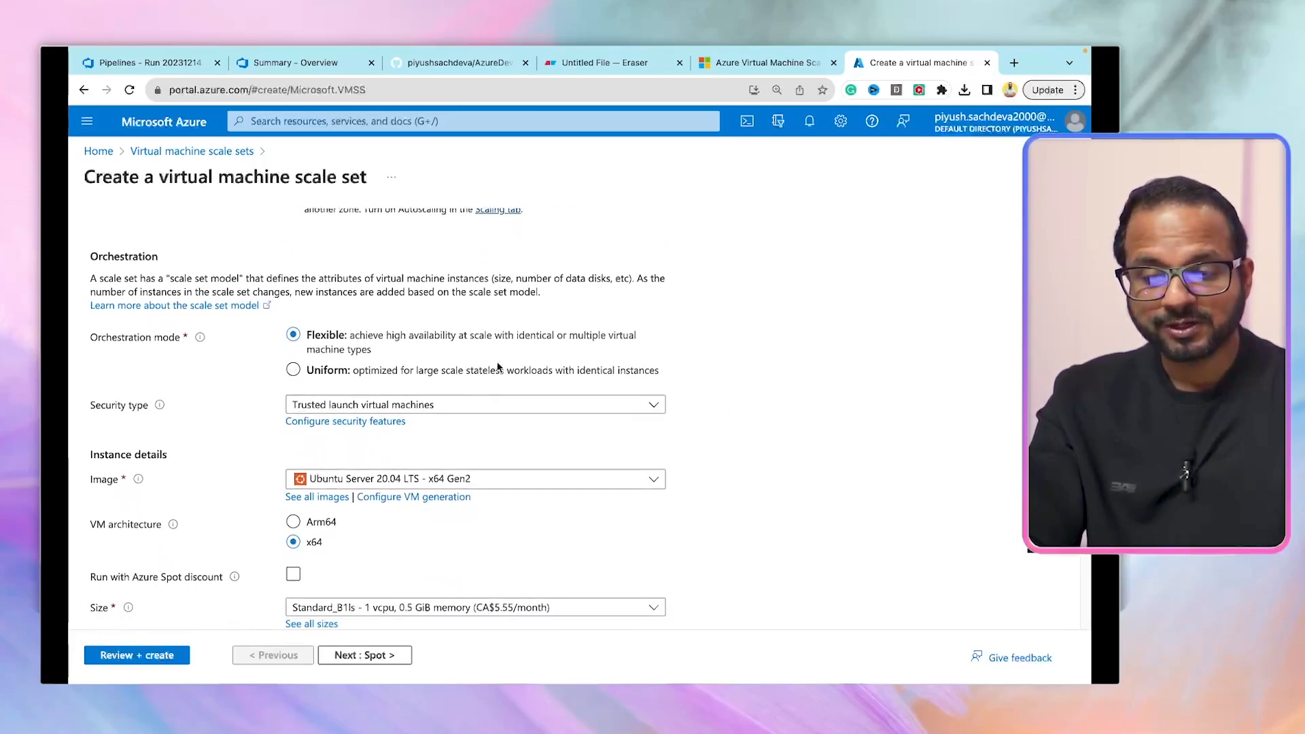
left_click(294, 371)
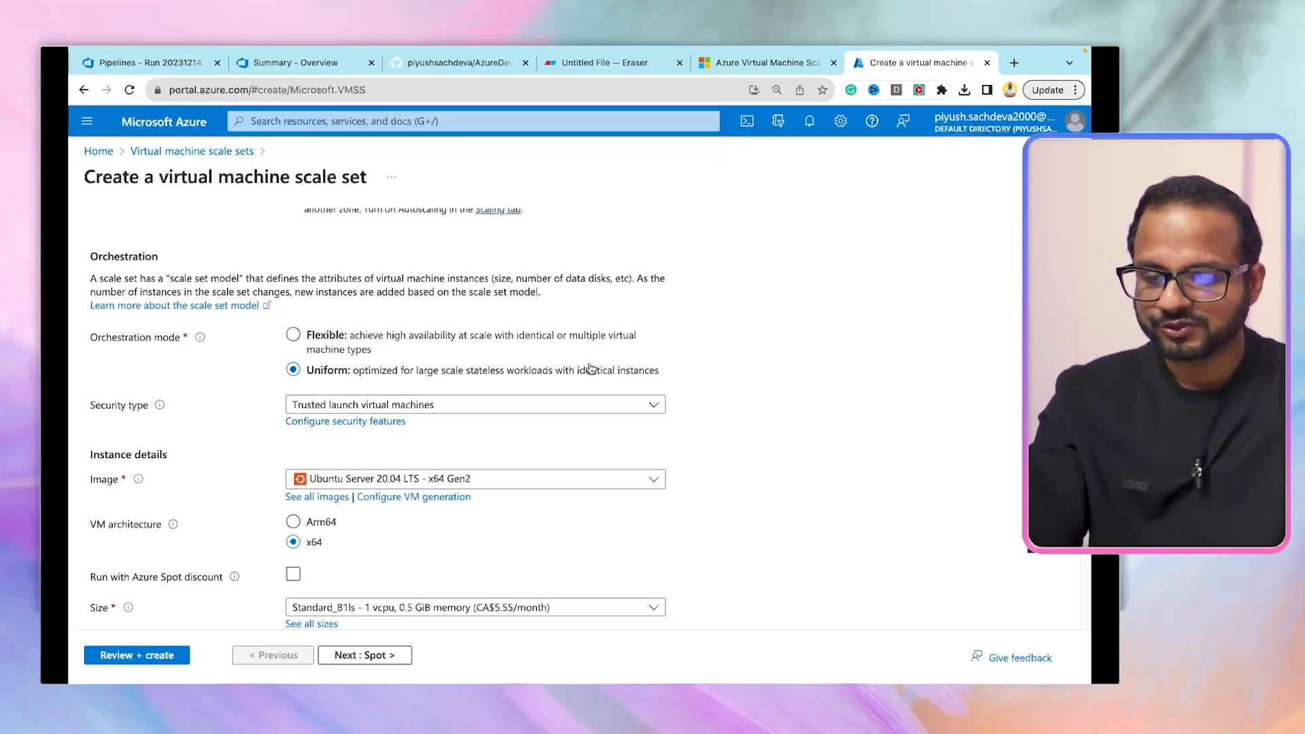
scroll(622, 407, "down", 2)
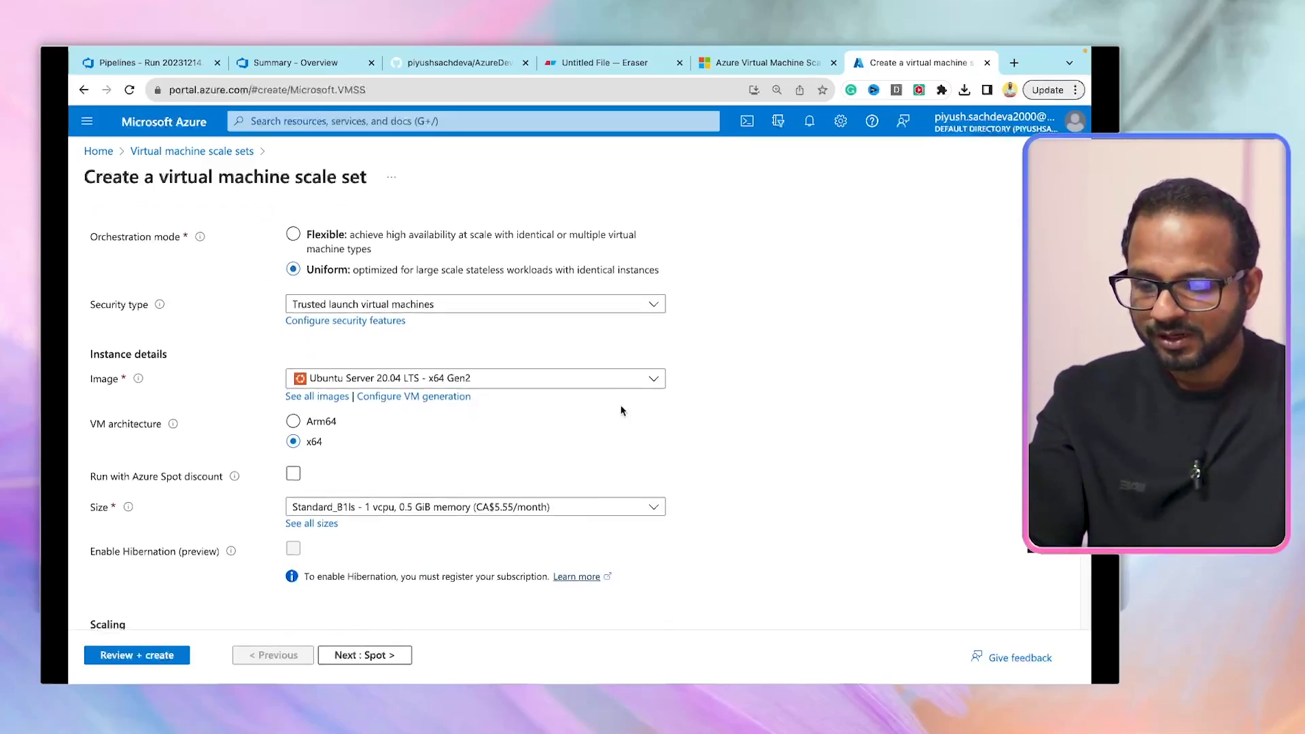
scroll(622, 411, "down", 4)
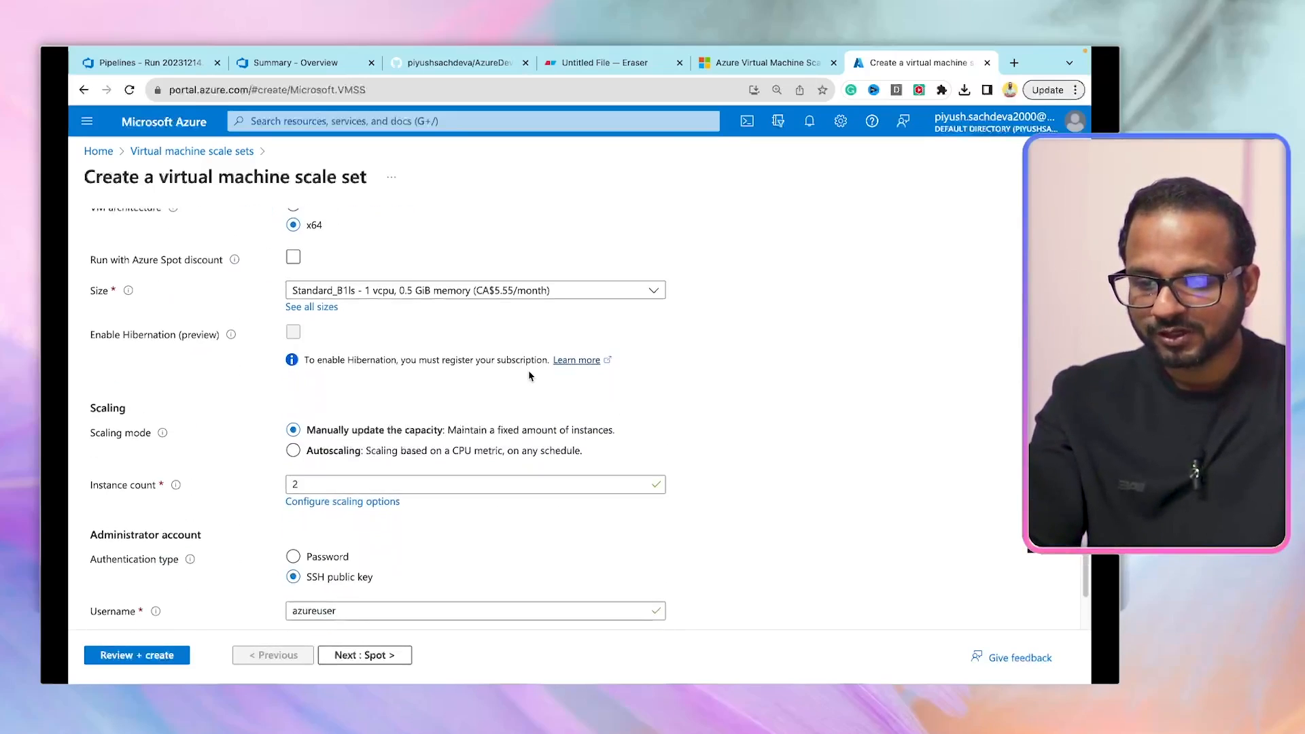
left_click(380, 298)
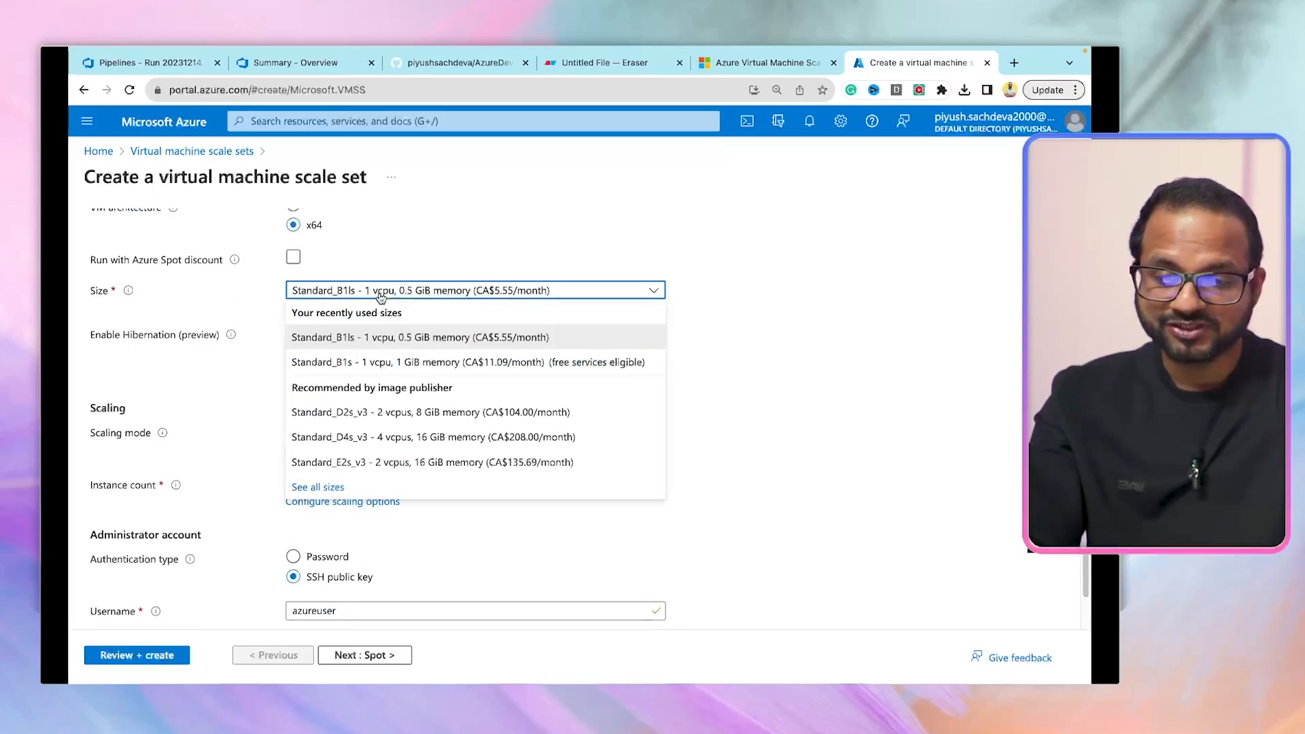
left_click(401, 342)
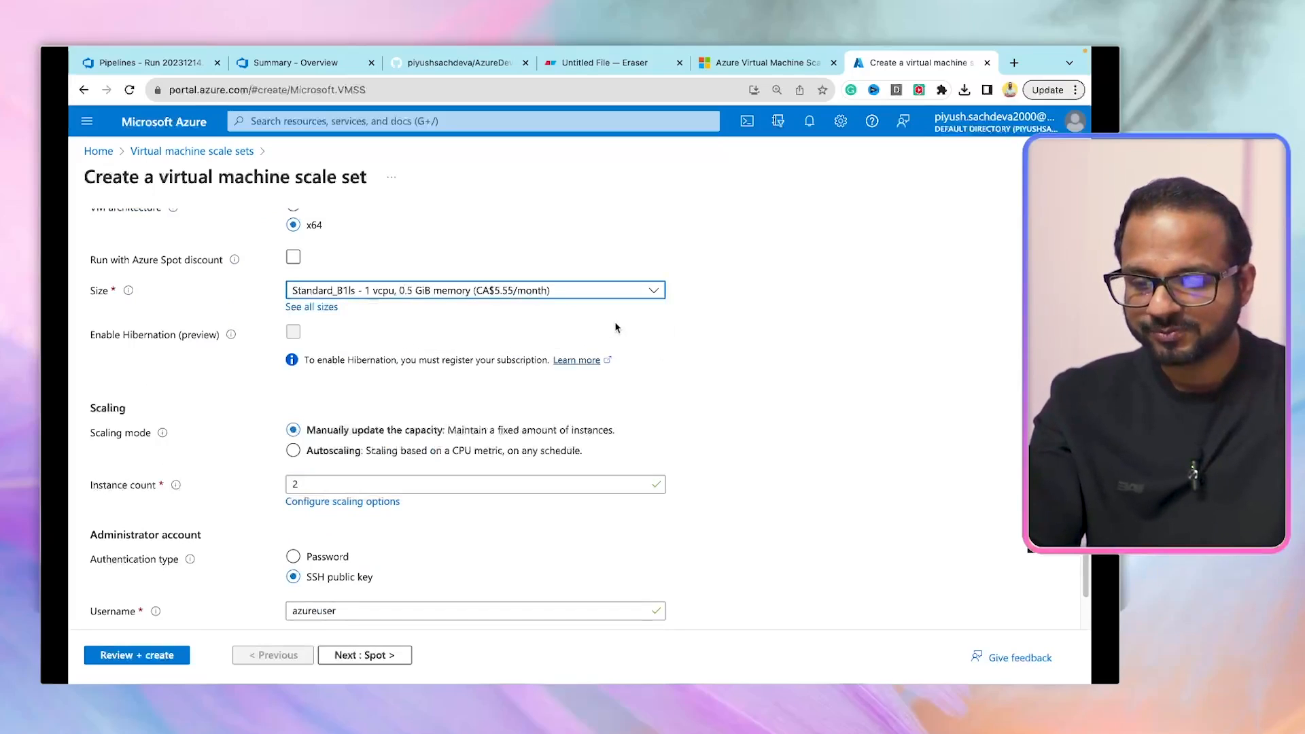
Set the scale set's instance count to 1 under manual scaling.
scroll(686, 380, "down", 2)
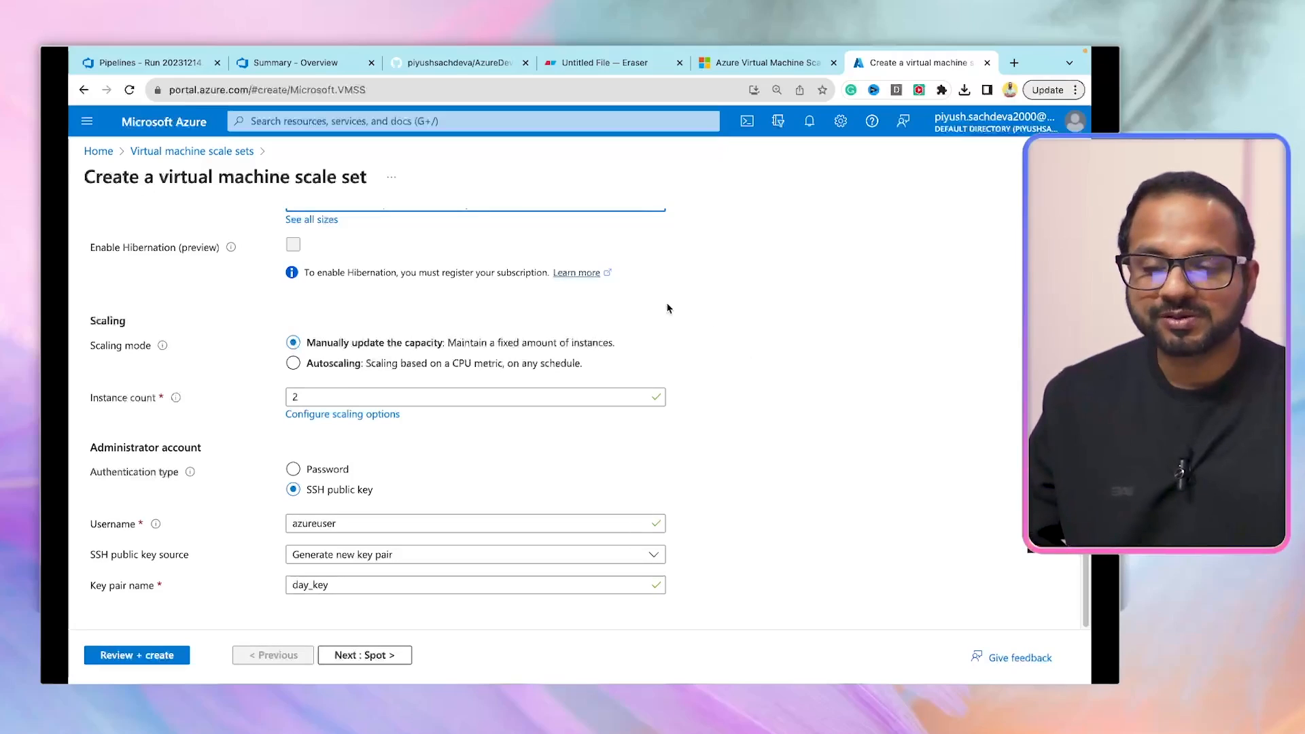
left_click_drag(338, 397, 278, 395)
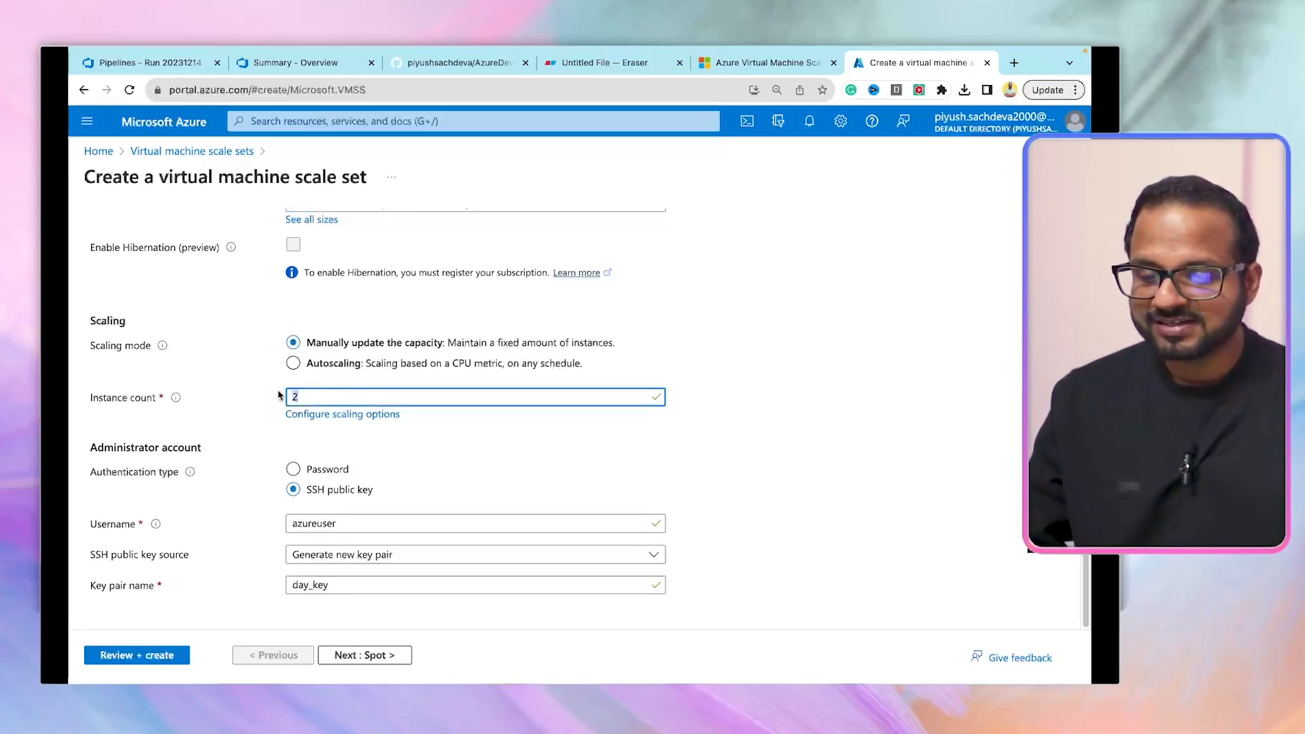
type("1")
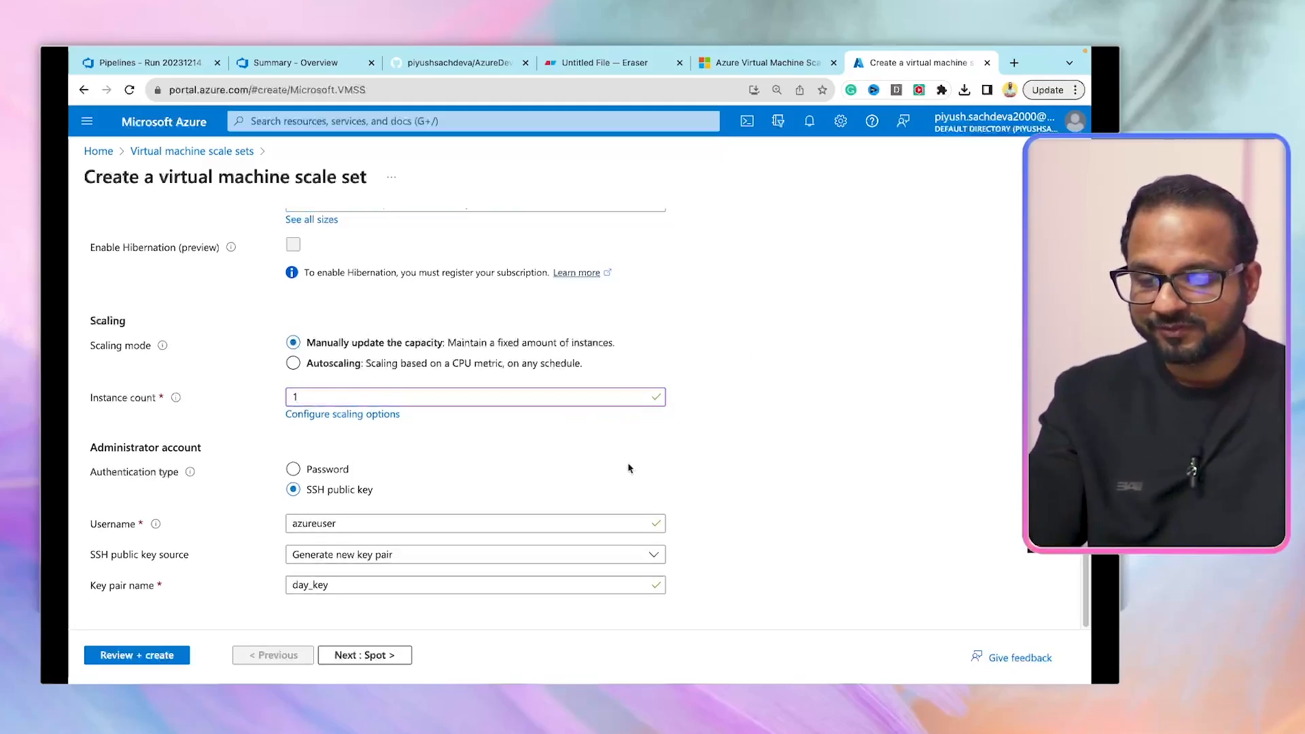
Leave the Spot settings at their defaults and set the OS disk type to Standard SSD with locally-redundant storage.
left_click(371, 656)
scroll(473, 589, "down", 3)
scroll(473, 590, "down", 3)
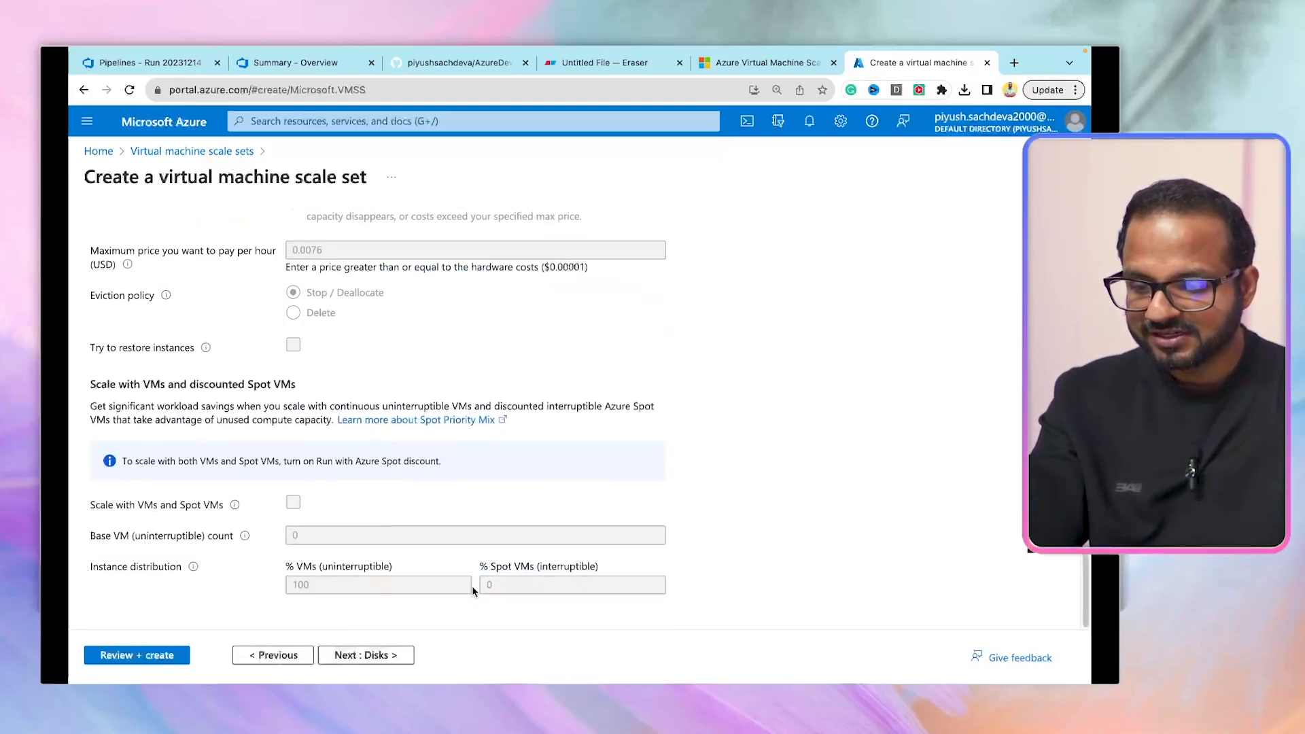
left_click(391, 653)
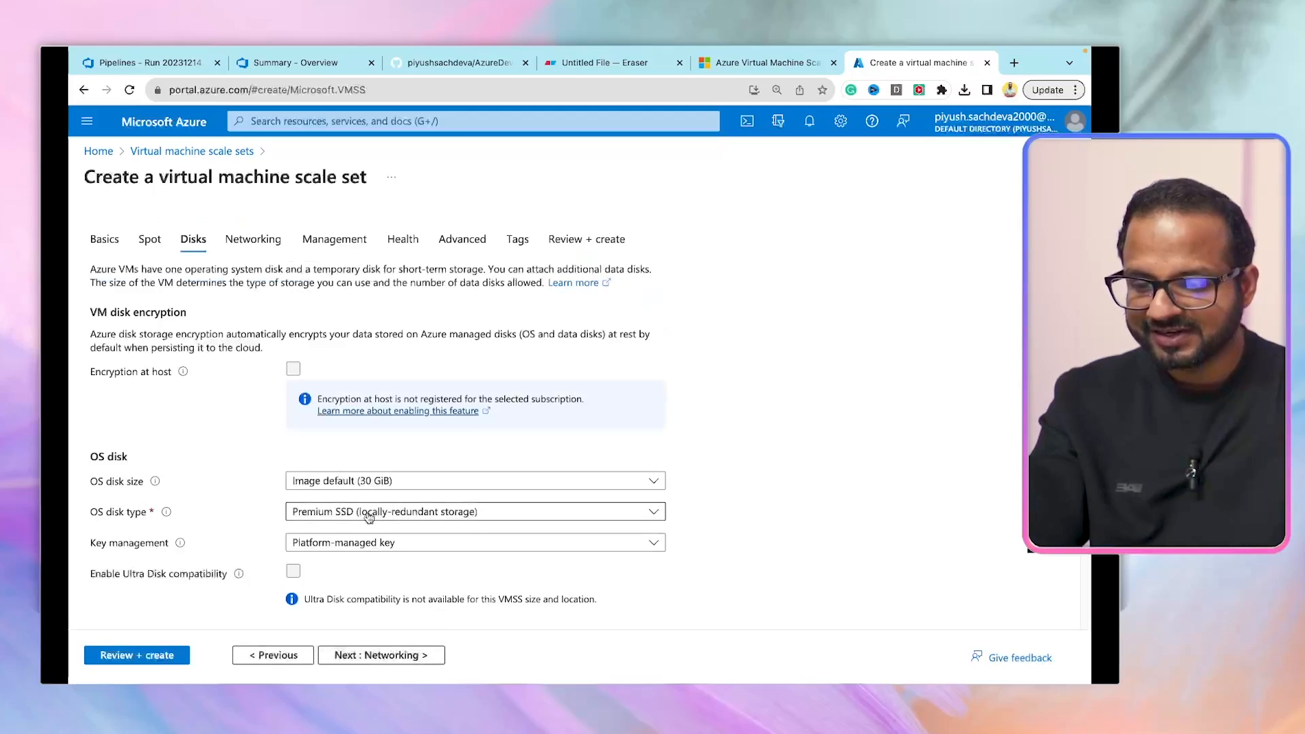
scroll(384, 524, "down", 1)
left_click(426, 500)
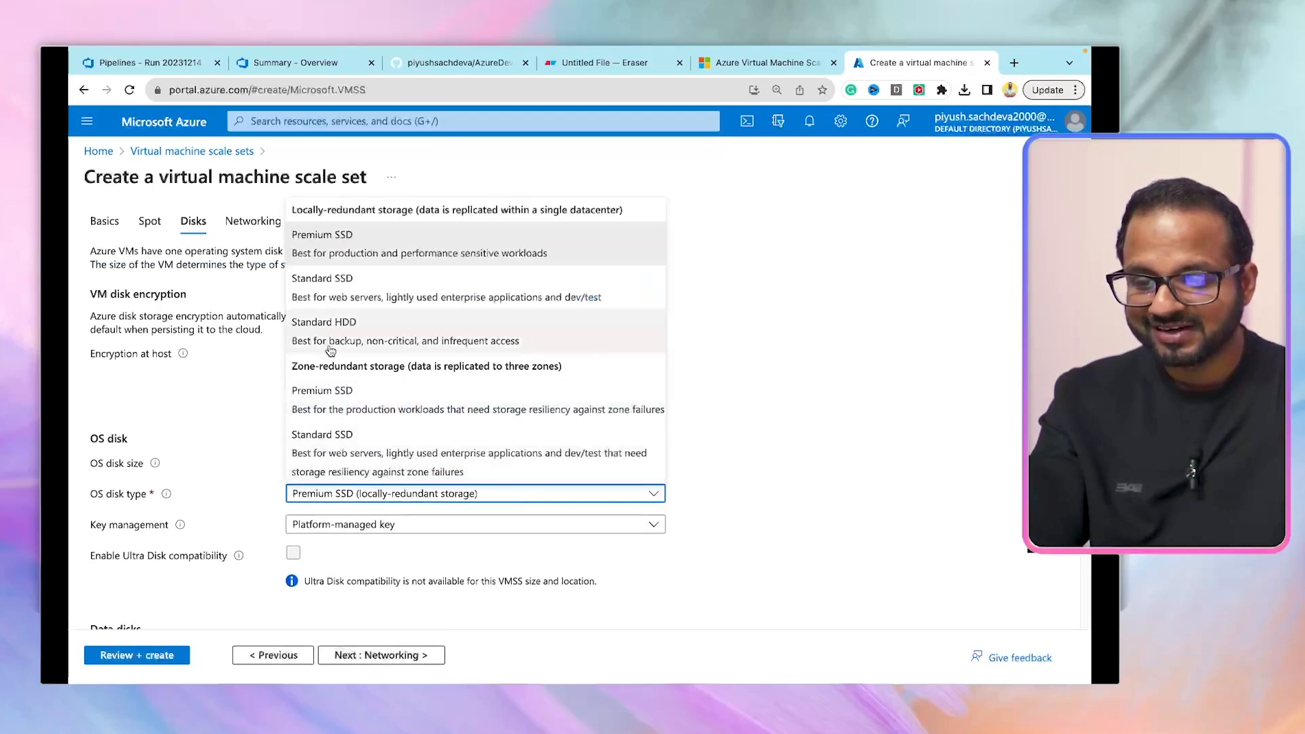
left_click(375, 288)
left_click(806, 478)
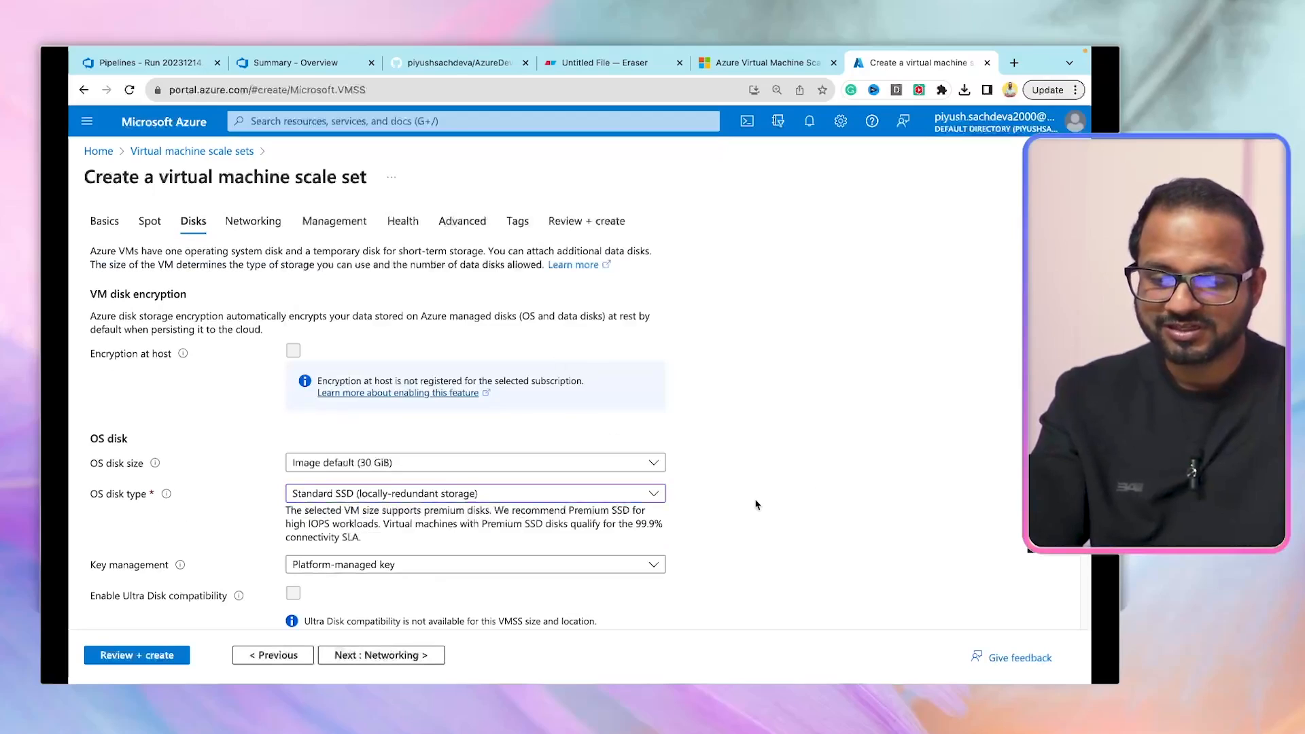
Continue without extra data disks to the networking settings and set the load balancing option to None.
scroll(739, 503, "down", 1)
scroll(739, 508, "down", 5)
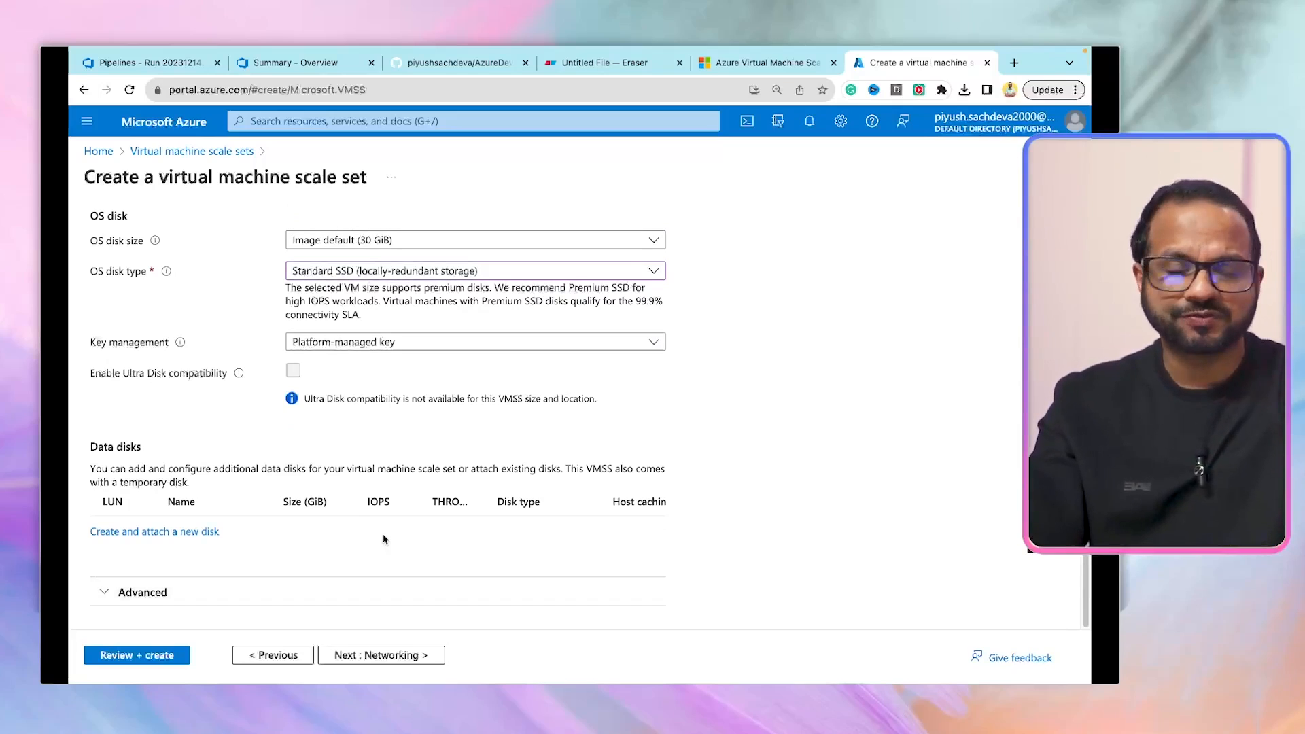
left_click(405, 655)
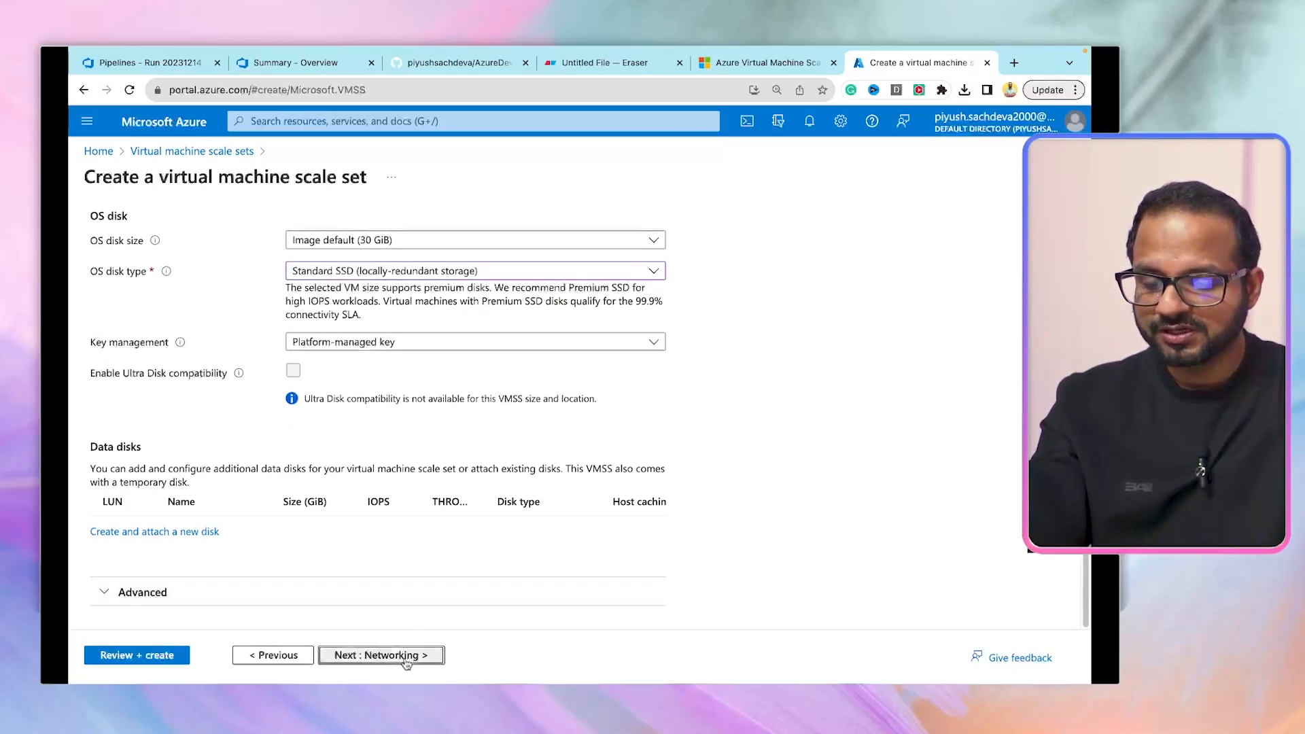
scroll(446, 469, "down", 2)
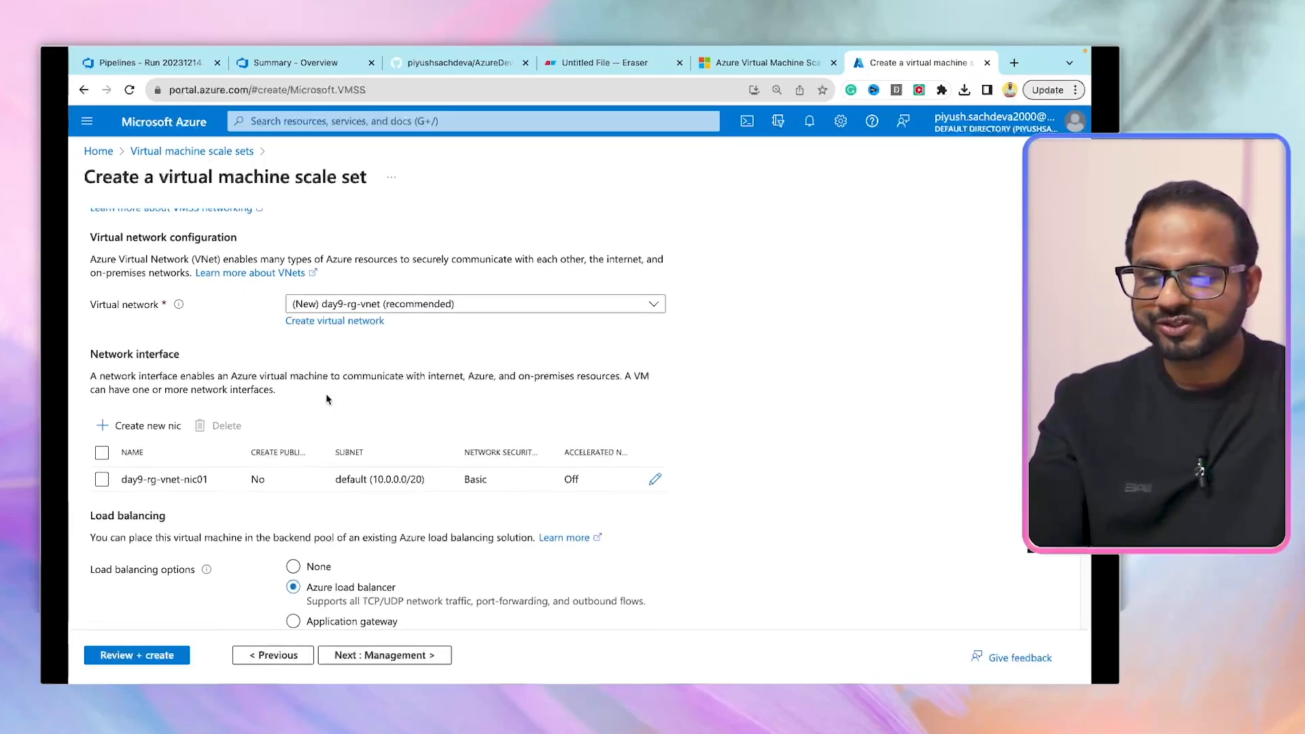
scroll(335, 406, "down", 4)
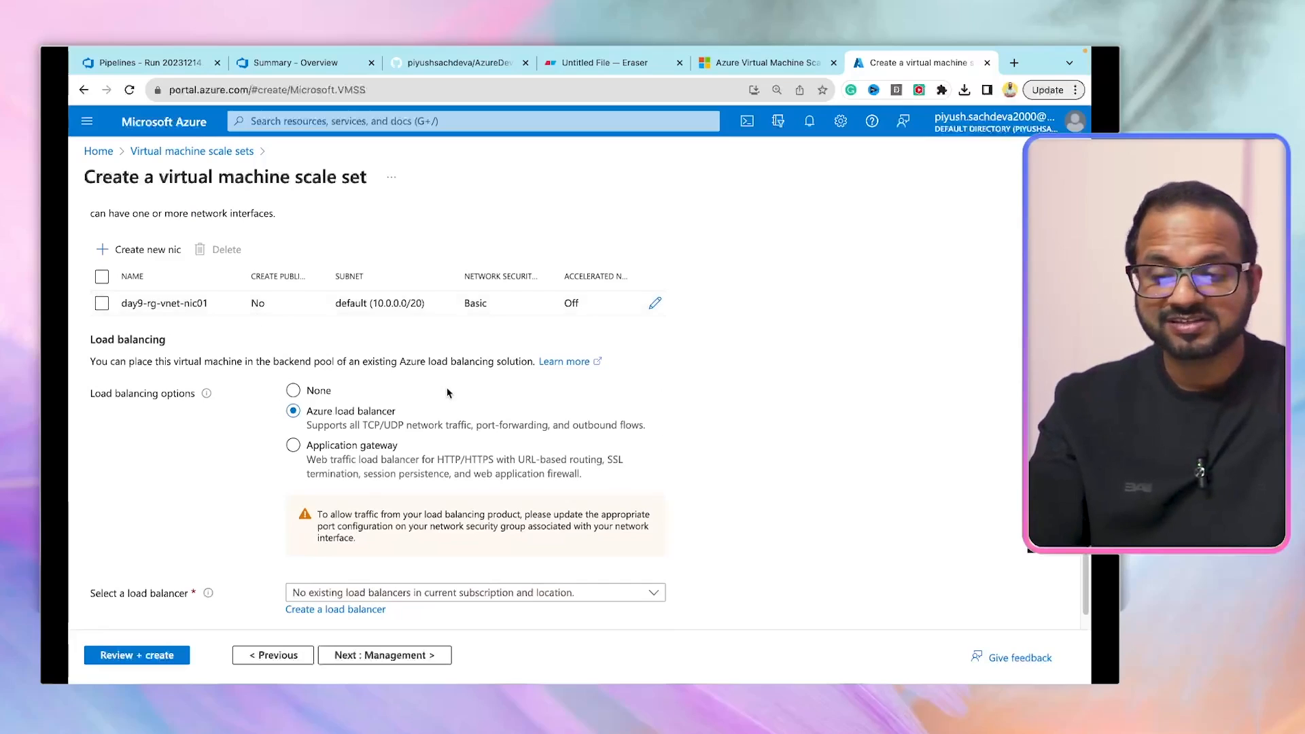
scroll(506, 441, "down", 1)
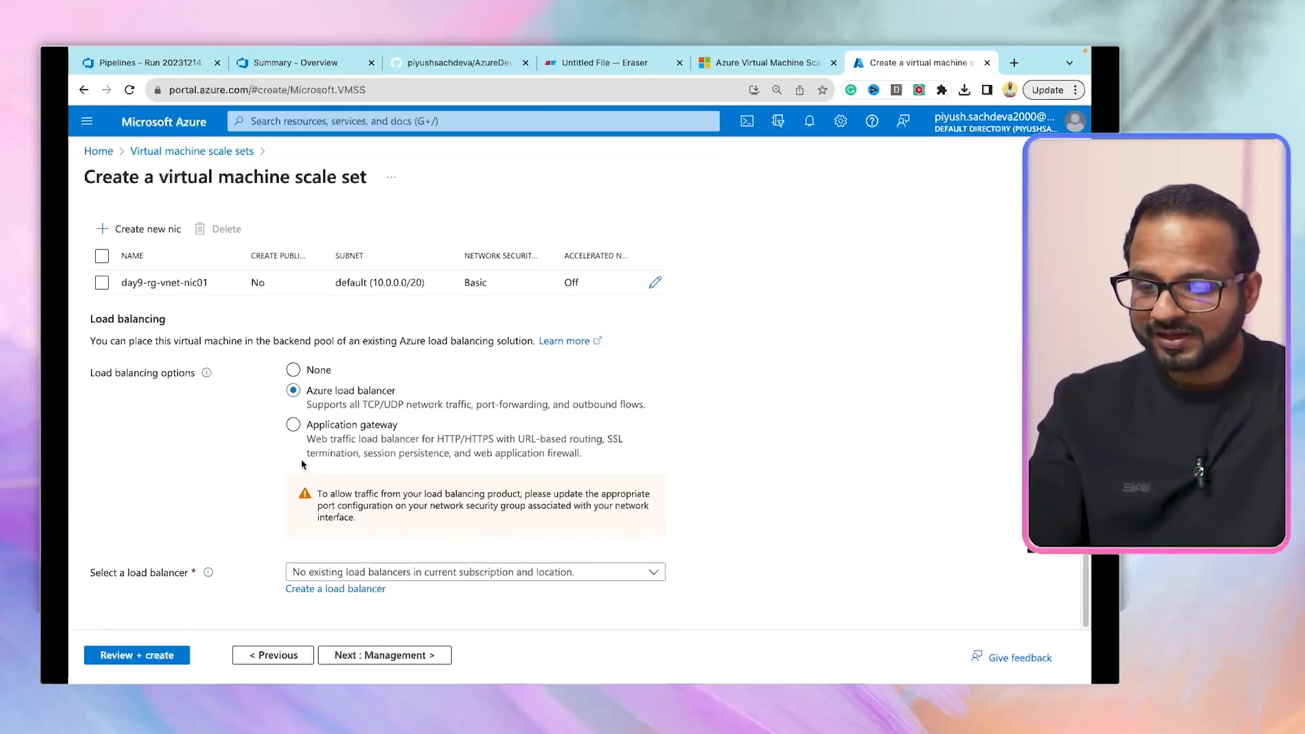
left_click(293, 370)
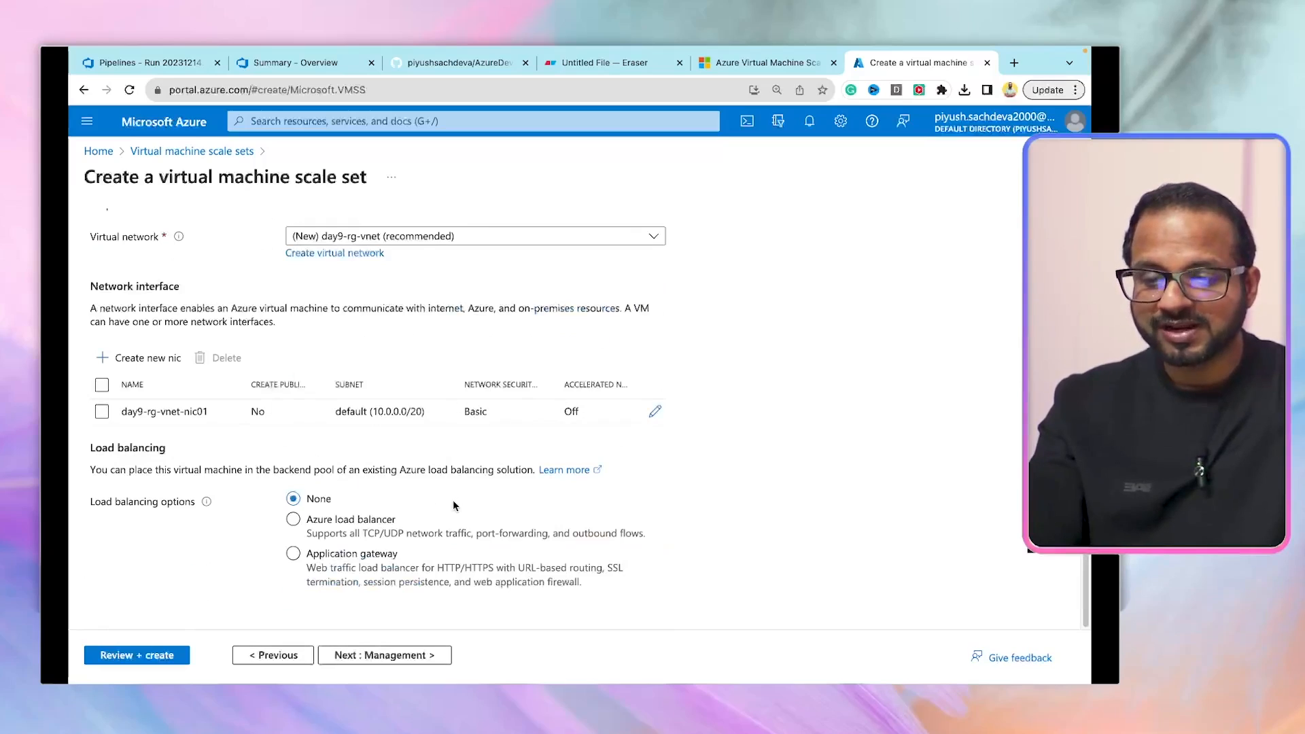
Keep the manual upgrade mode and default management and health settings, and proceed to the Advanced settings.
left_click(410, 651)
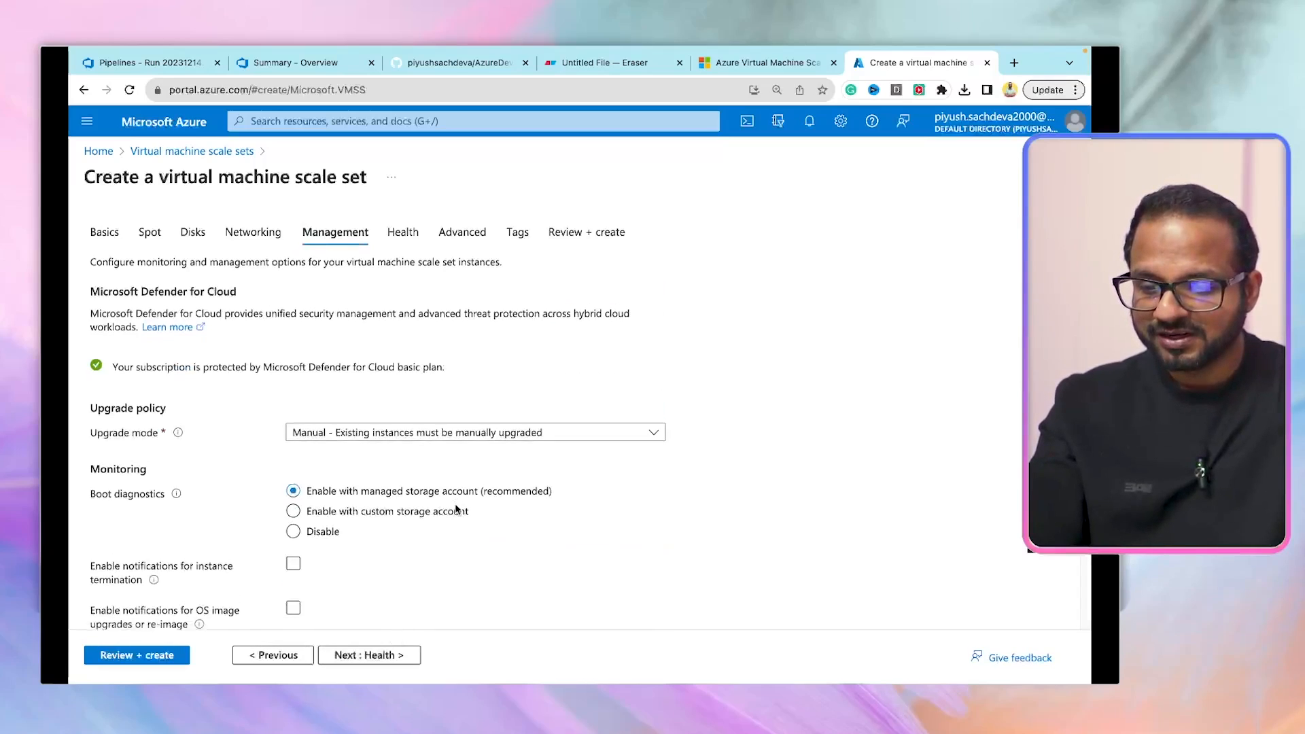
scroll(457, 510, "down", 3)
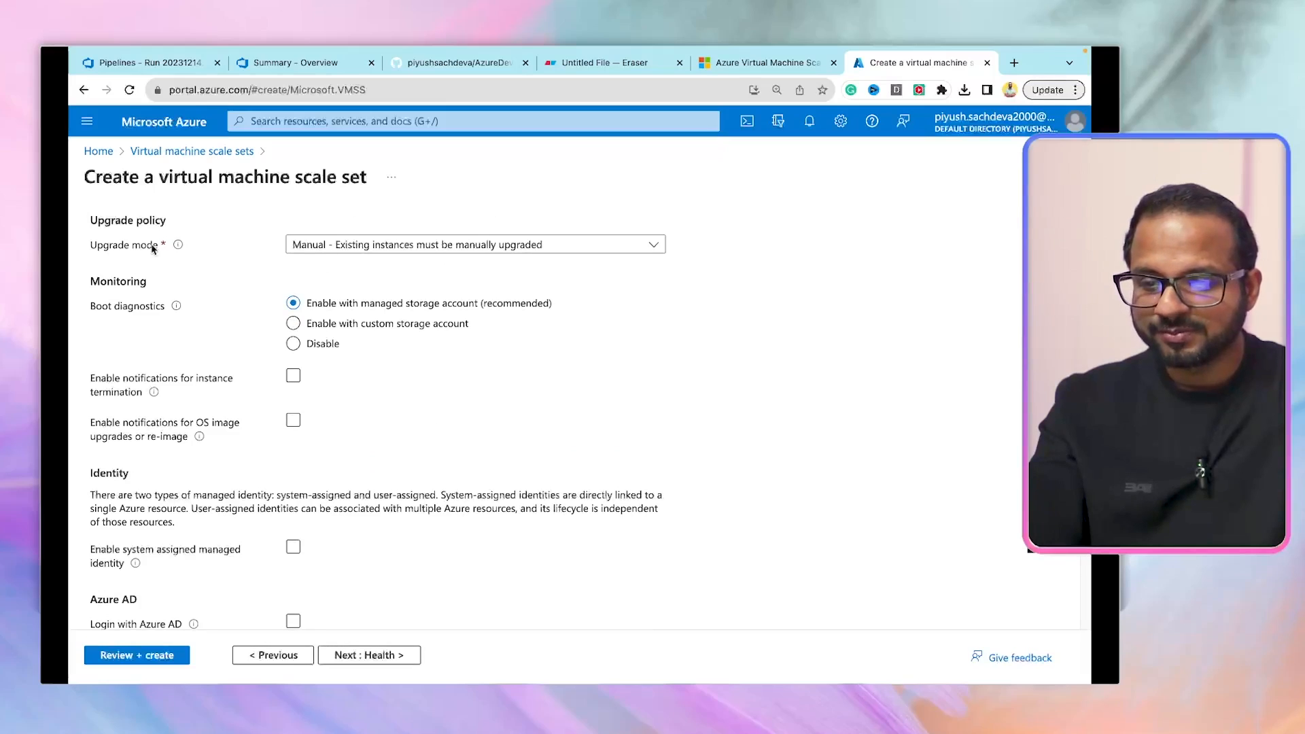
left_click(391, 246)
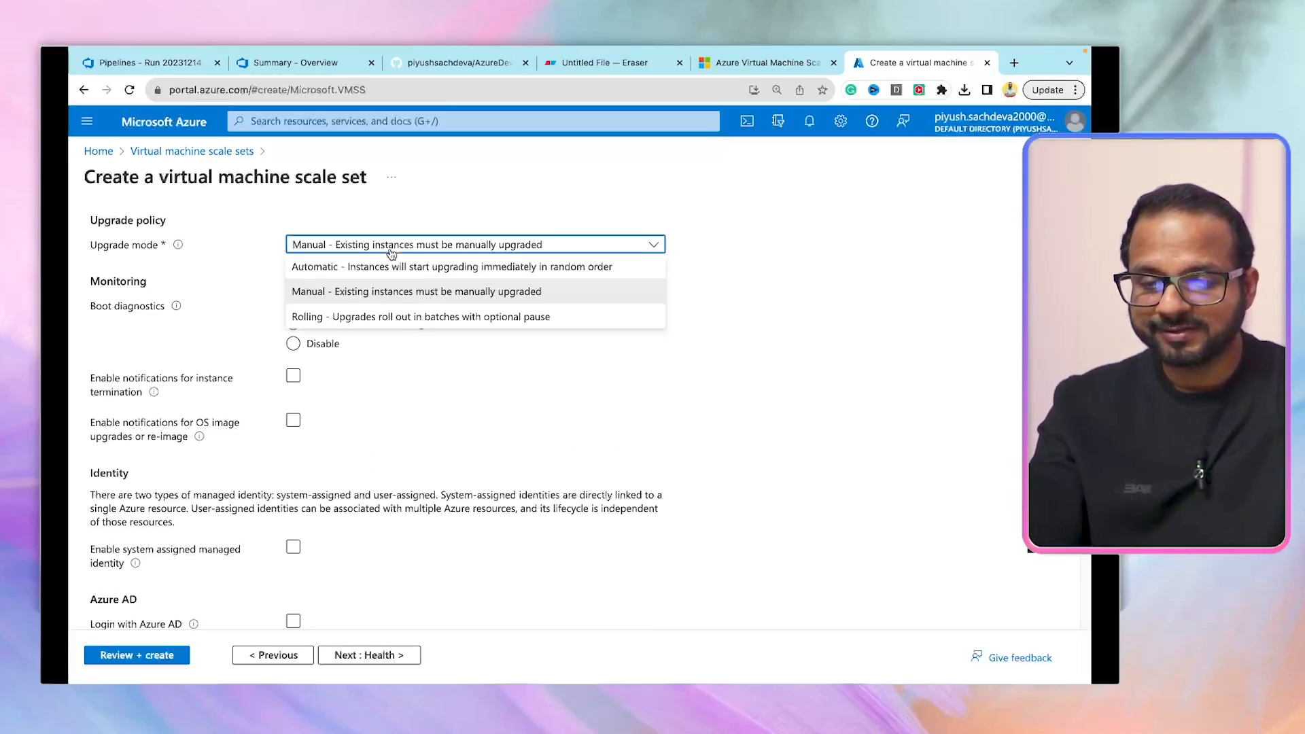
left_click(391, 253)
scroll(567, 322, "down", 5)
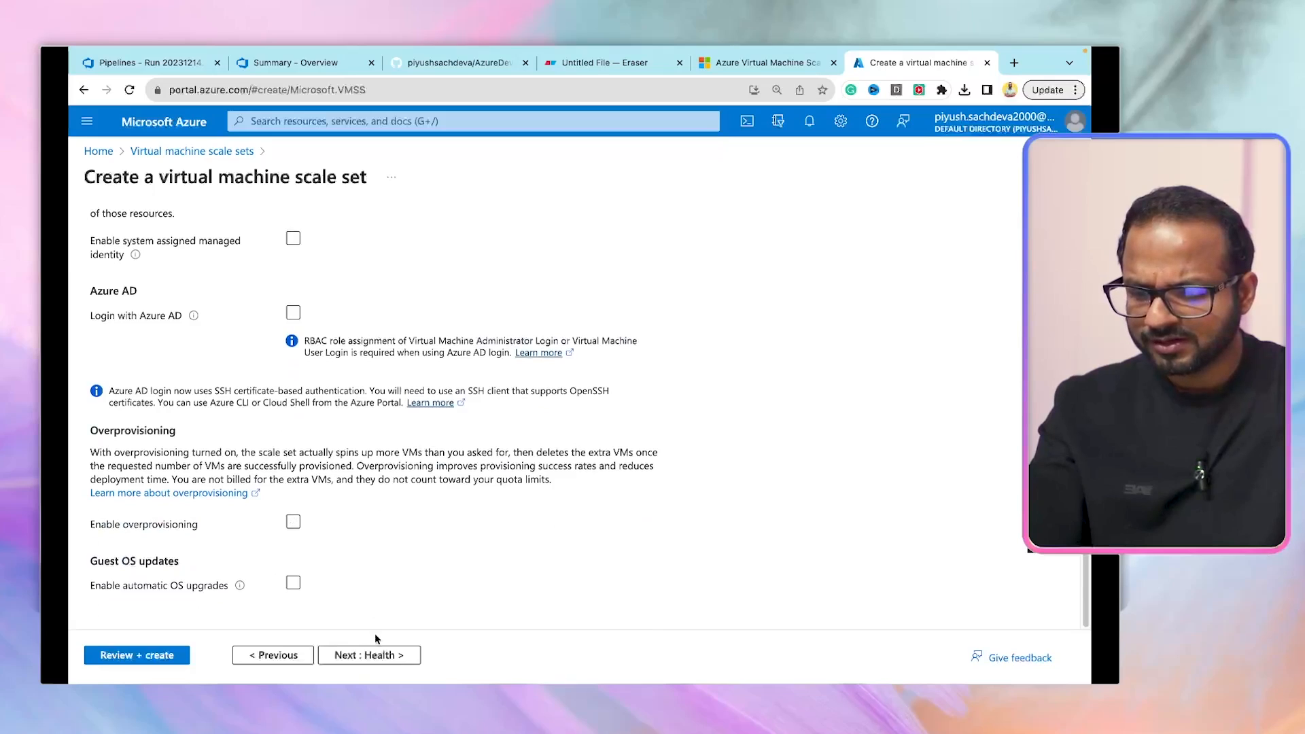
left_click(369, 654)
left_click(374, 655)
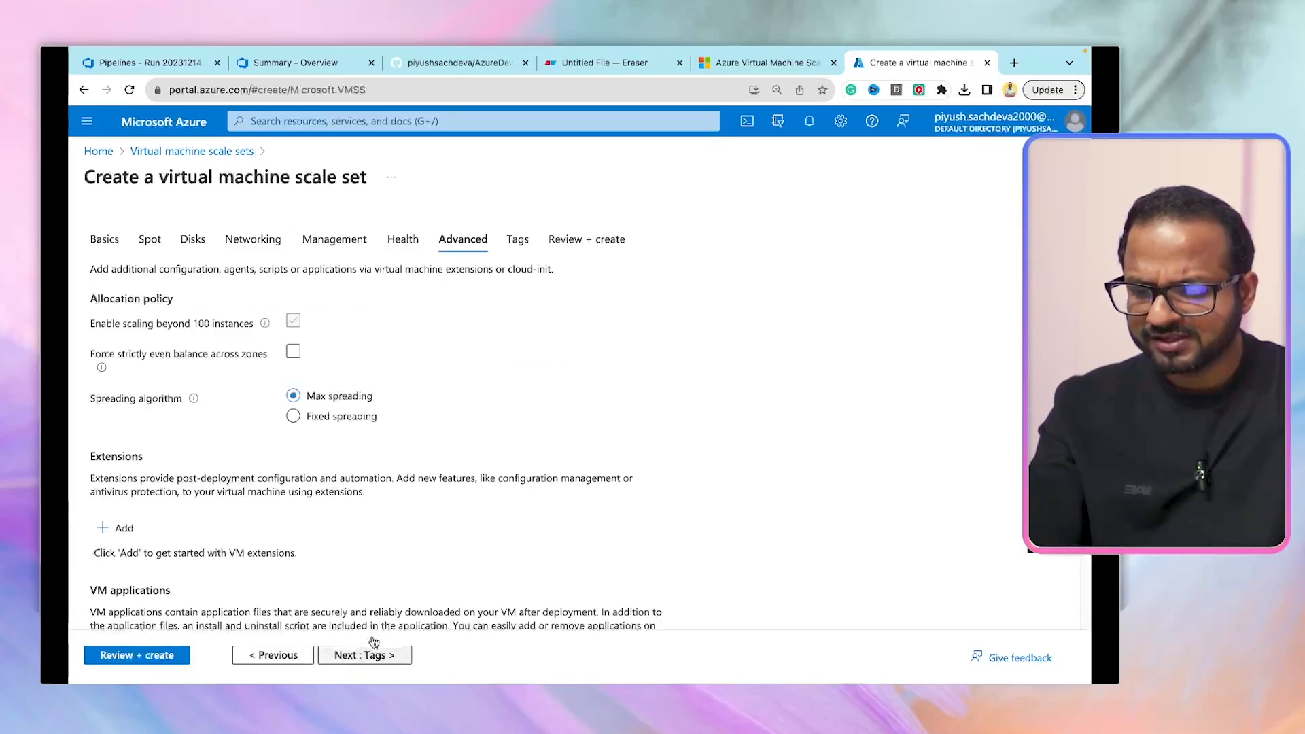
Keep the default Advanced settings, add no tags, and proceed to the scale set's final review.
scroll(413, 511, "down", 15)
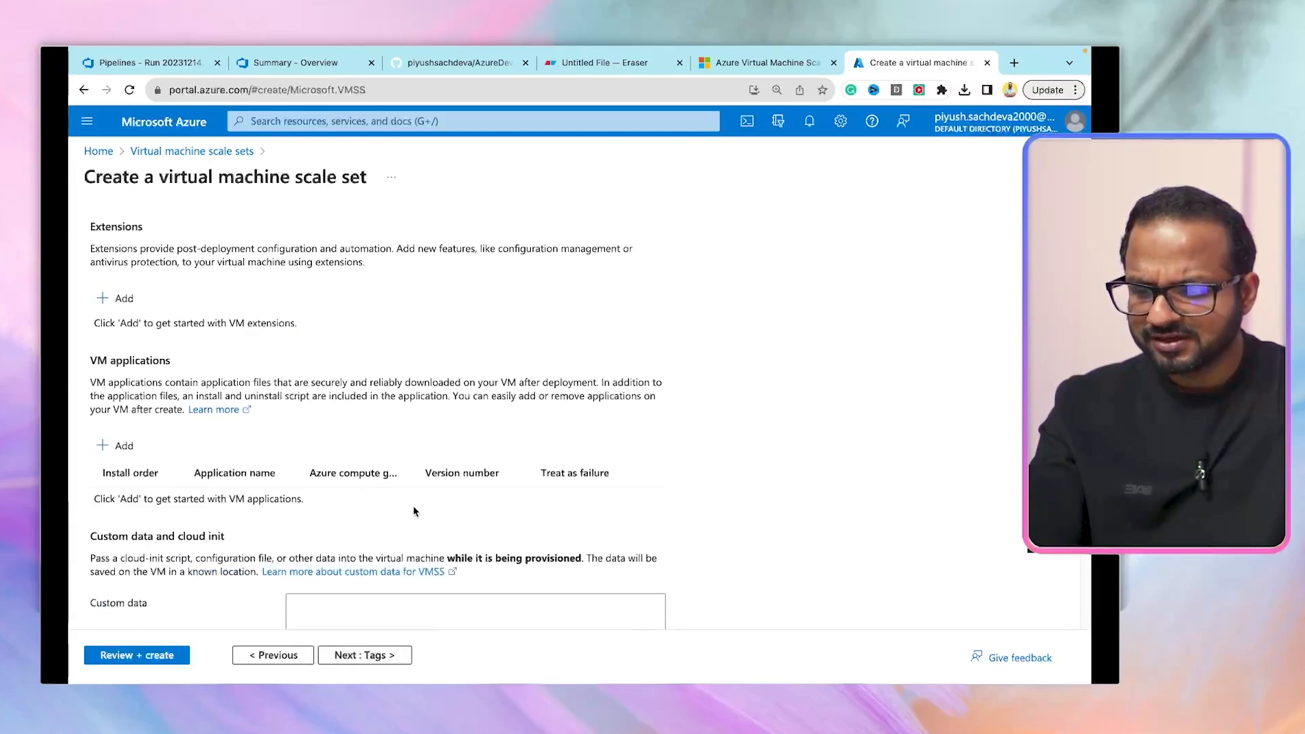
scroll(413, 511, "down", 3)
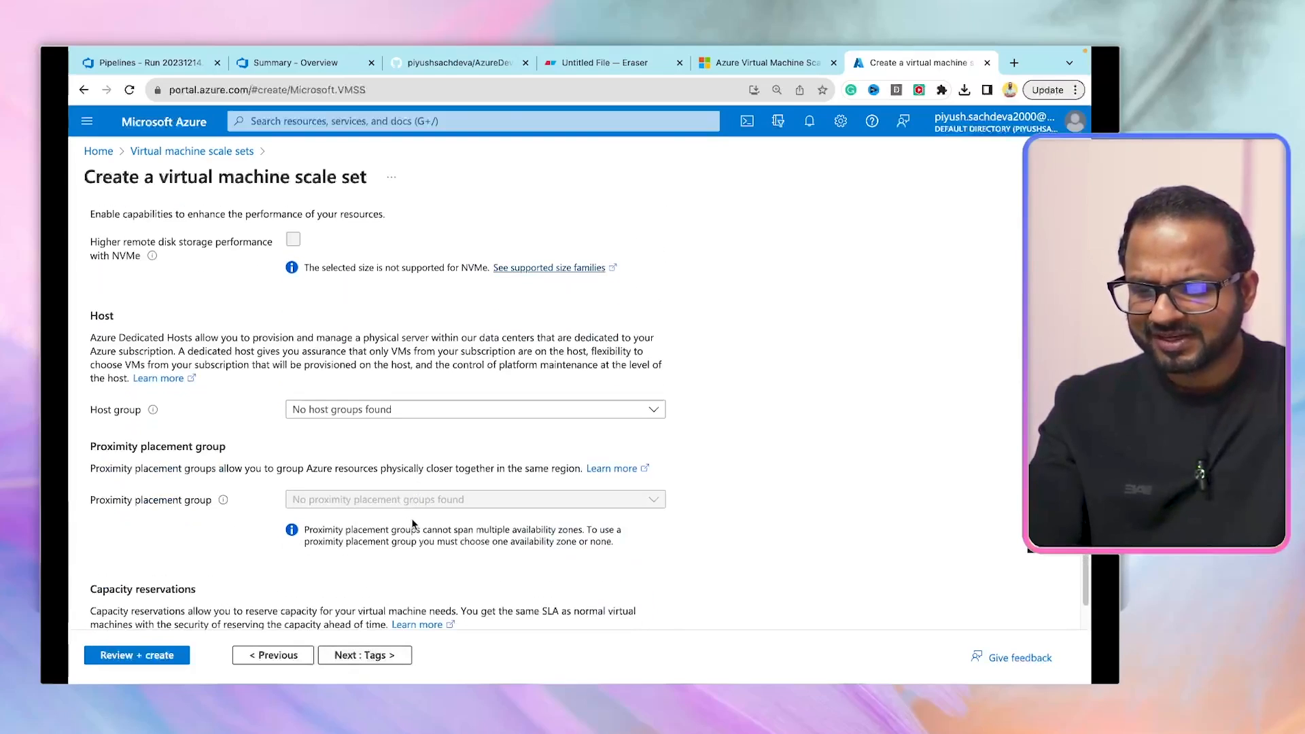
left_click(384, 657)
left_click(373, 655)
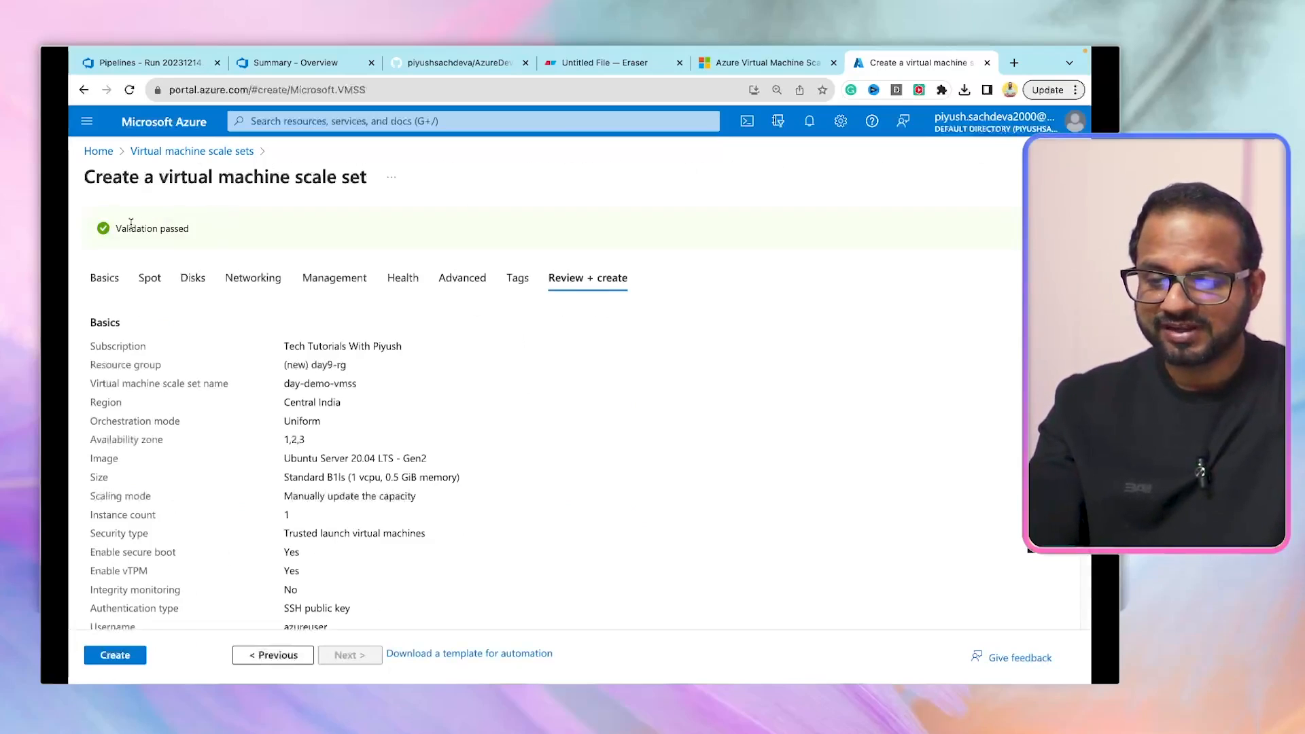
Create the scale set, downloading the private key of the new SSH key pair, and open the deployed resource.
left_click(114, 656)
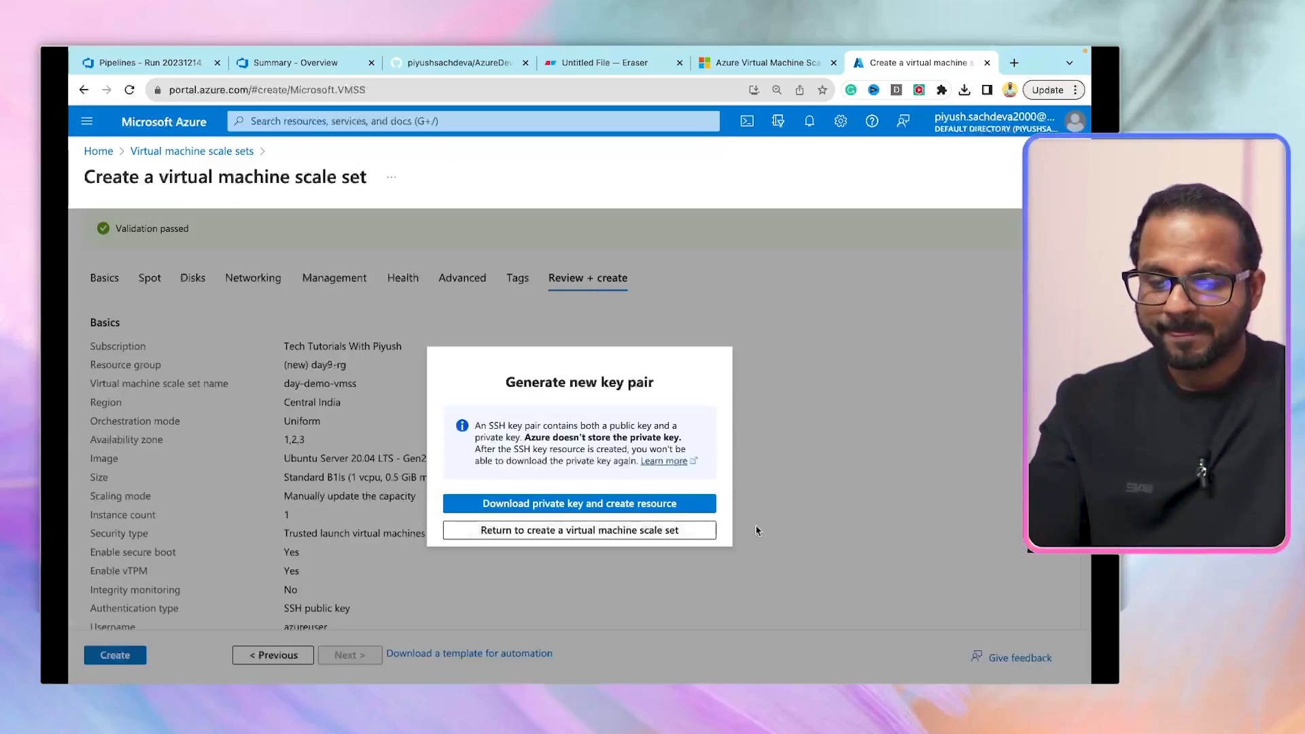
left_click(656, 512)
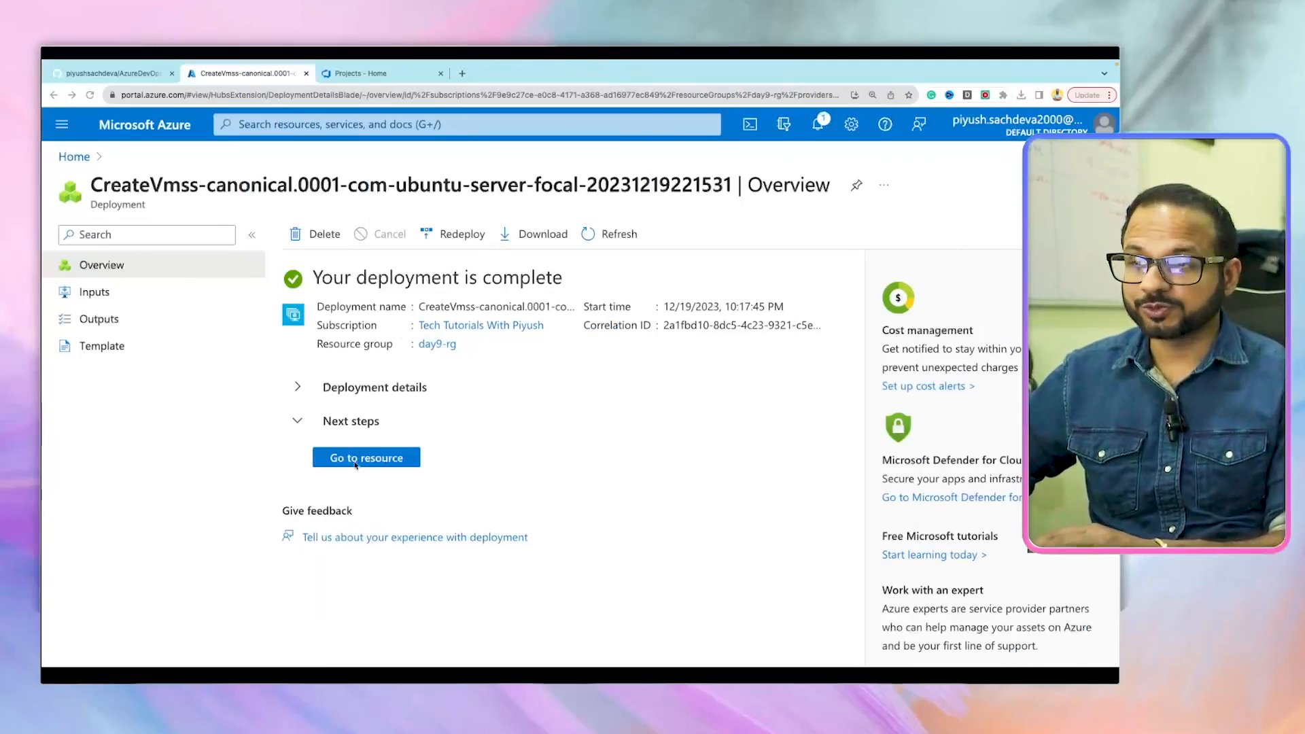
left_click(395, 459)
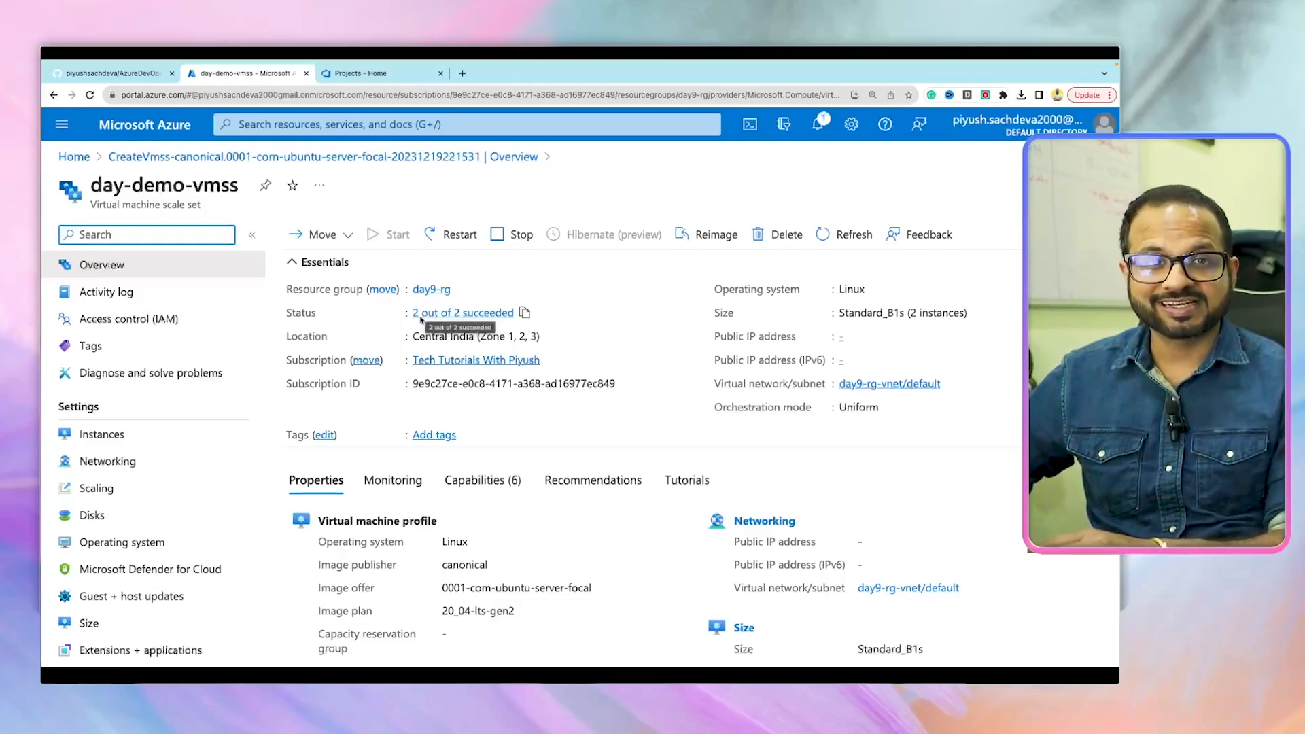
Switch to Azure DevOps and open the agent pools in the Youtube Clone project's settings.
left_click(370, 75)
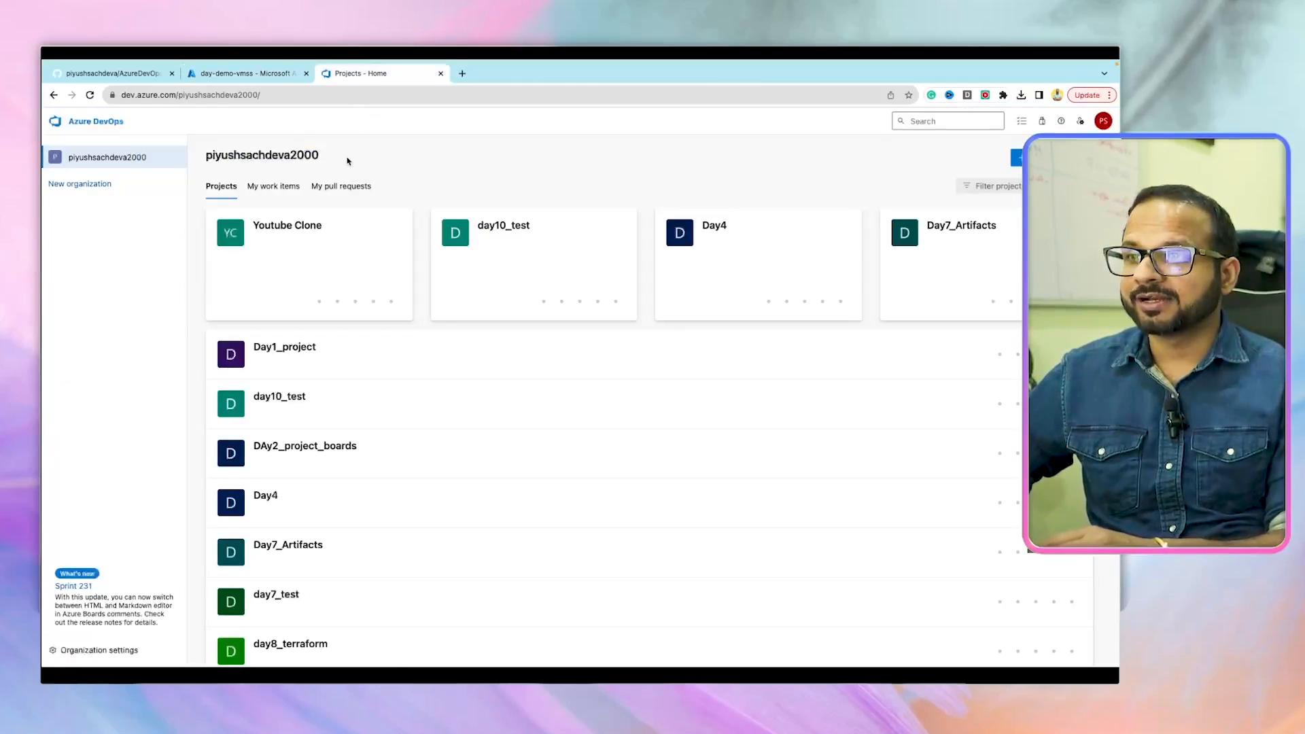
left_click(303, 228)
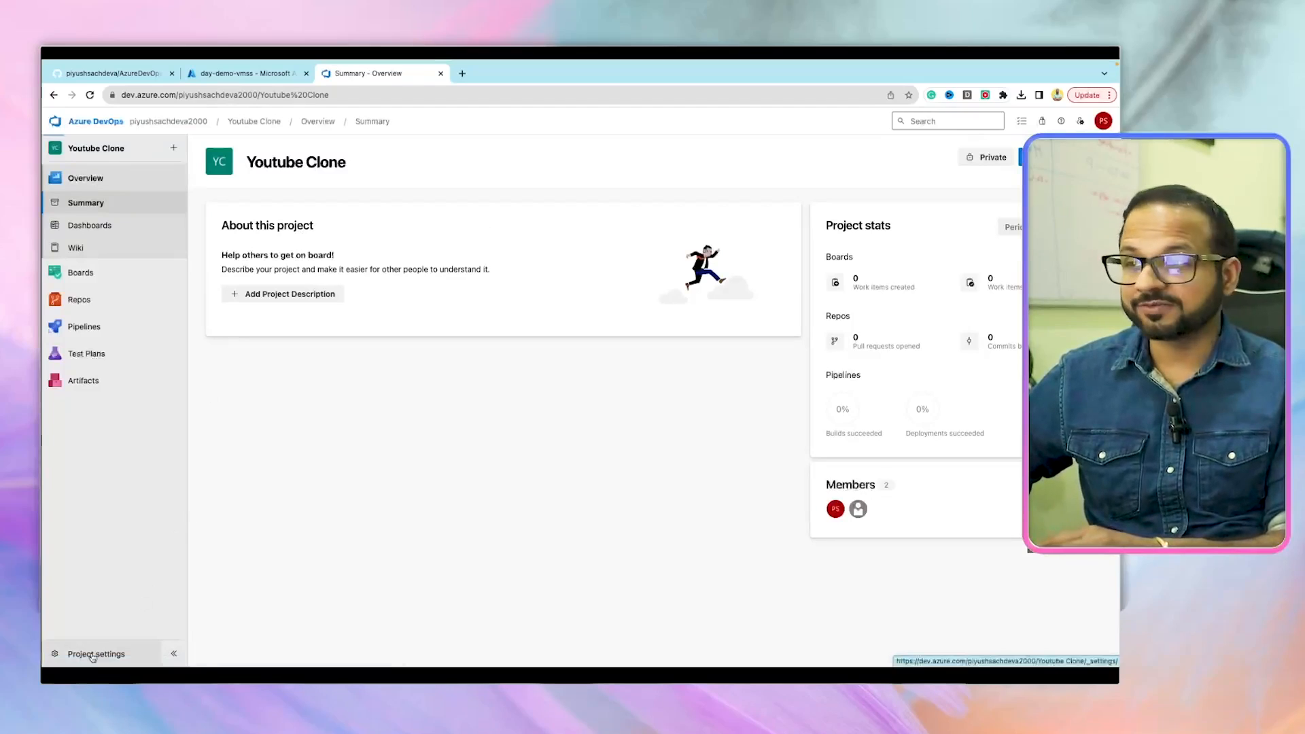
left_click(93, 654)
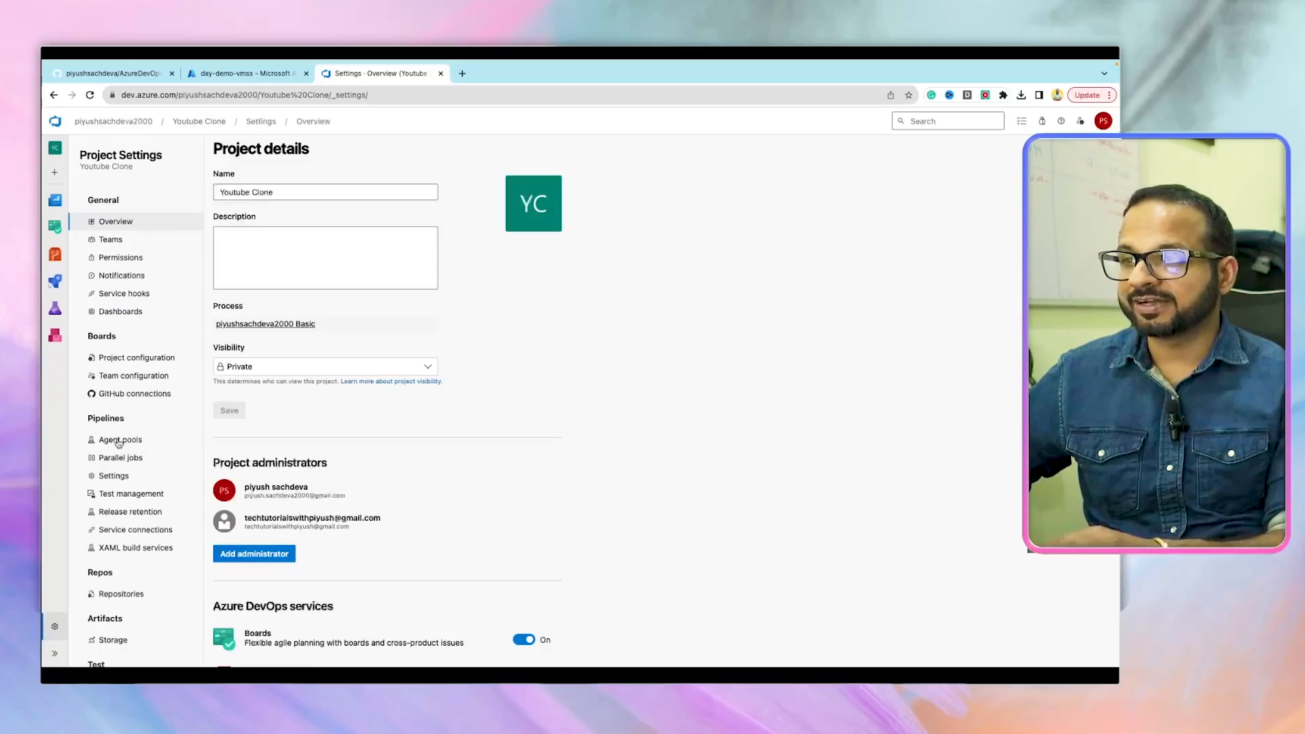
scroll(116, 445, "up", 5)
scroll(119, 443, "up", 5)
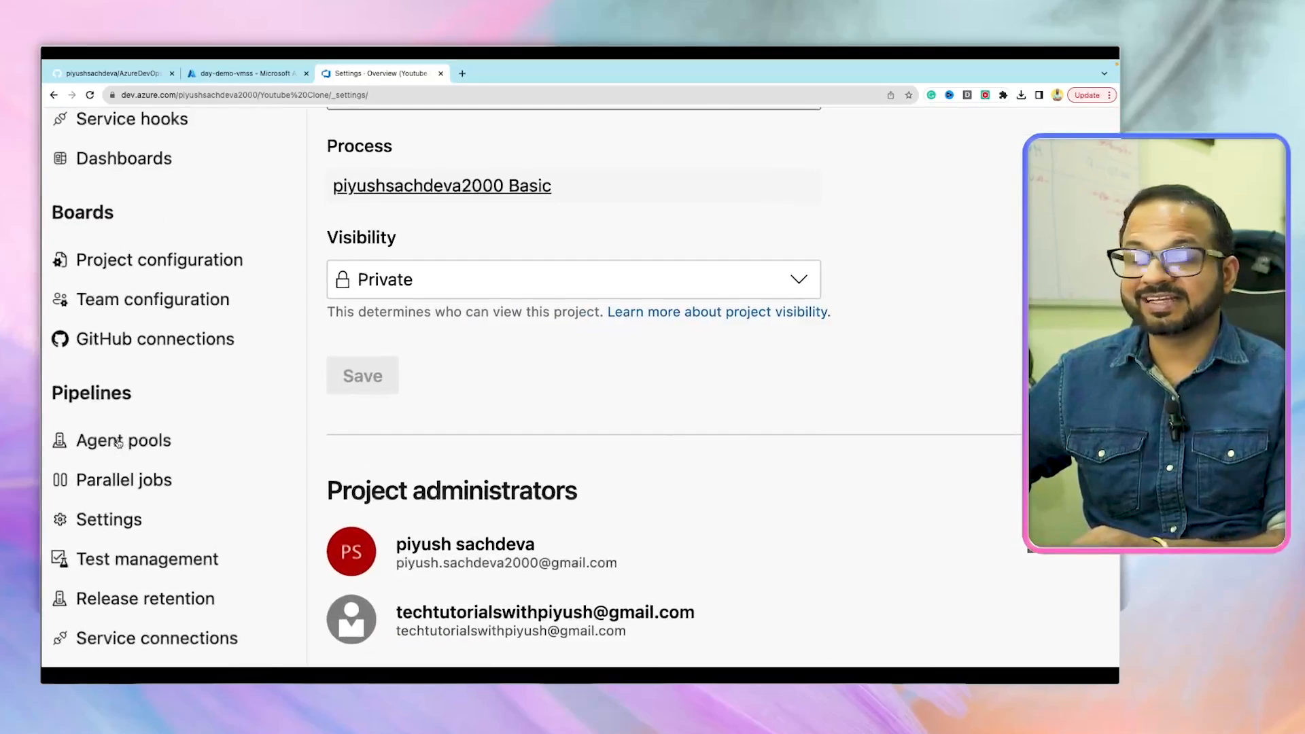
scroll(118, 443, "down", 10)
left_click(118, 441)
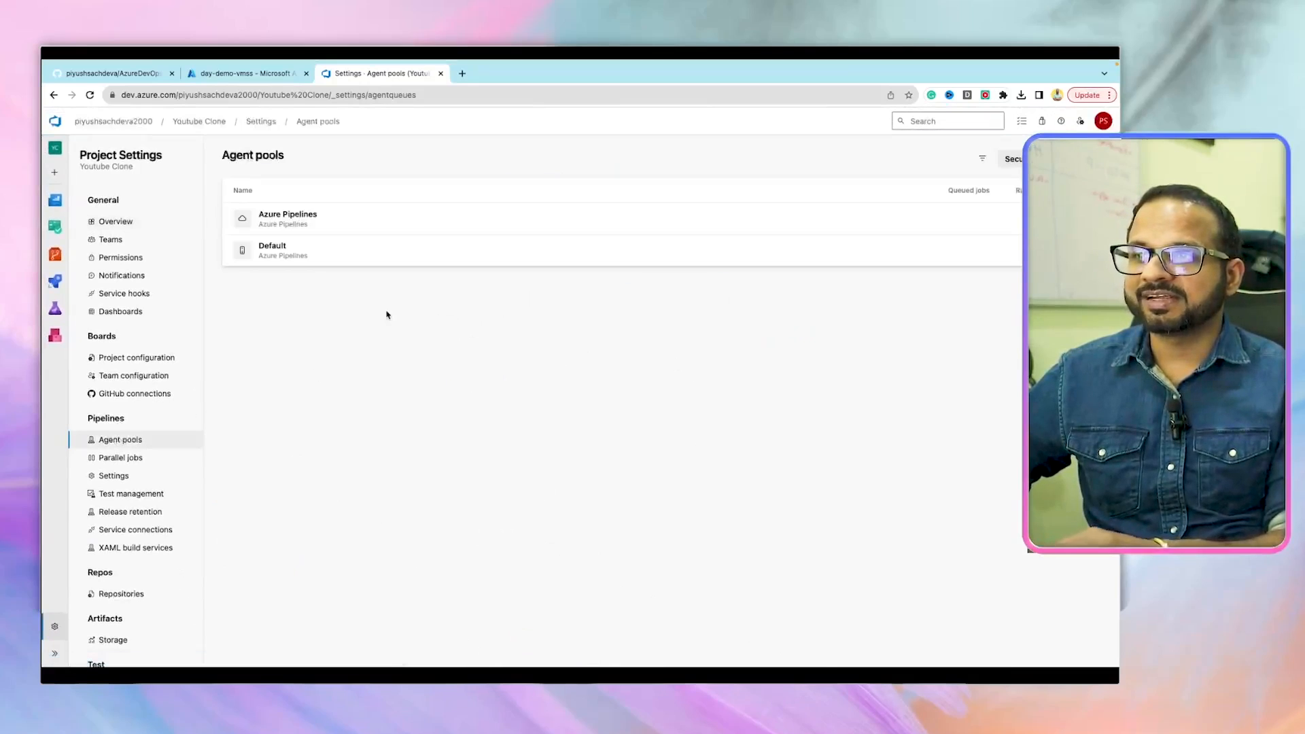
Start adding a new agent pool with the pool type Azure virtual machine scale set.
scroll(1080, 159, "up", 5)
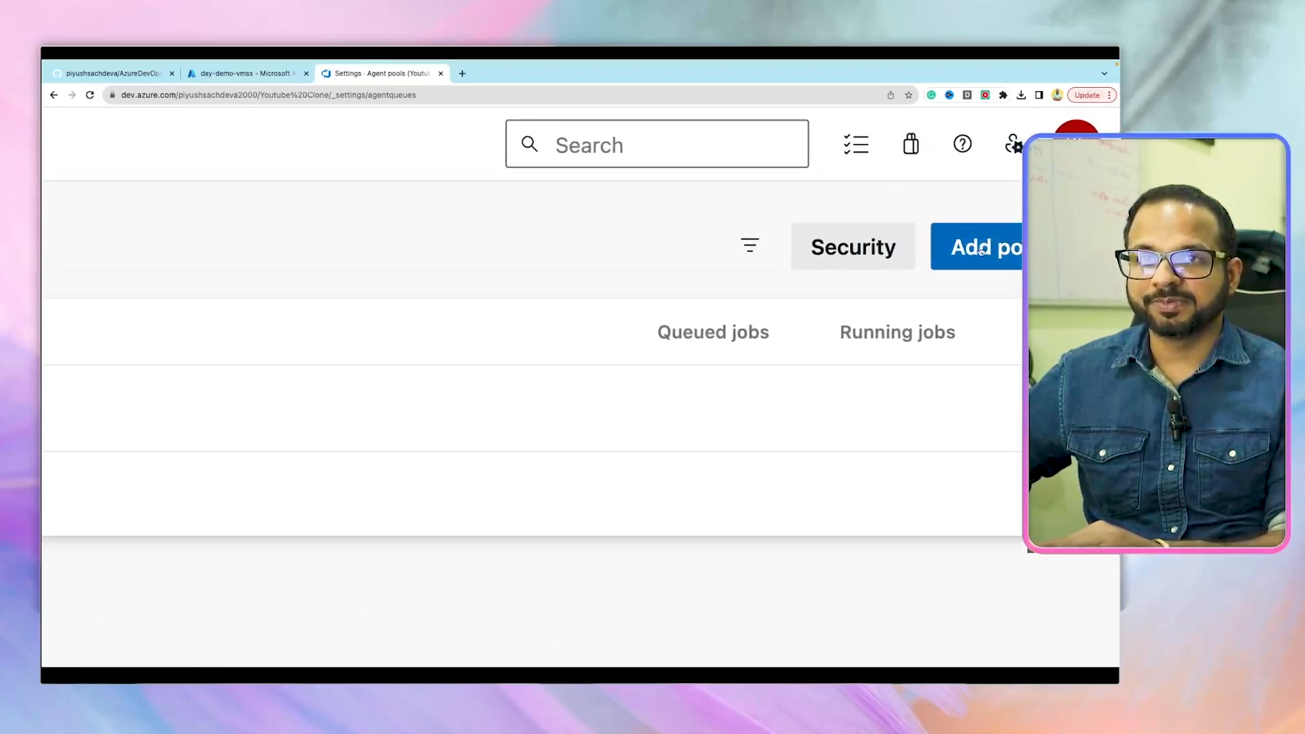
left_click(975, 248)
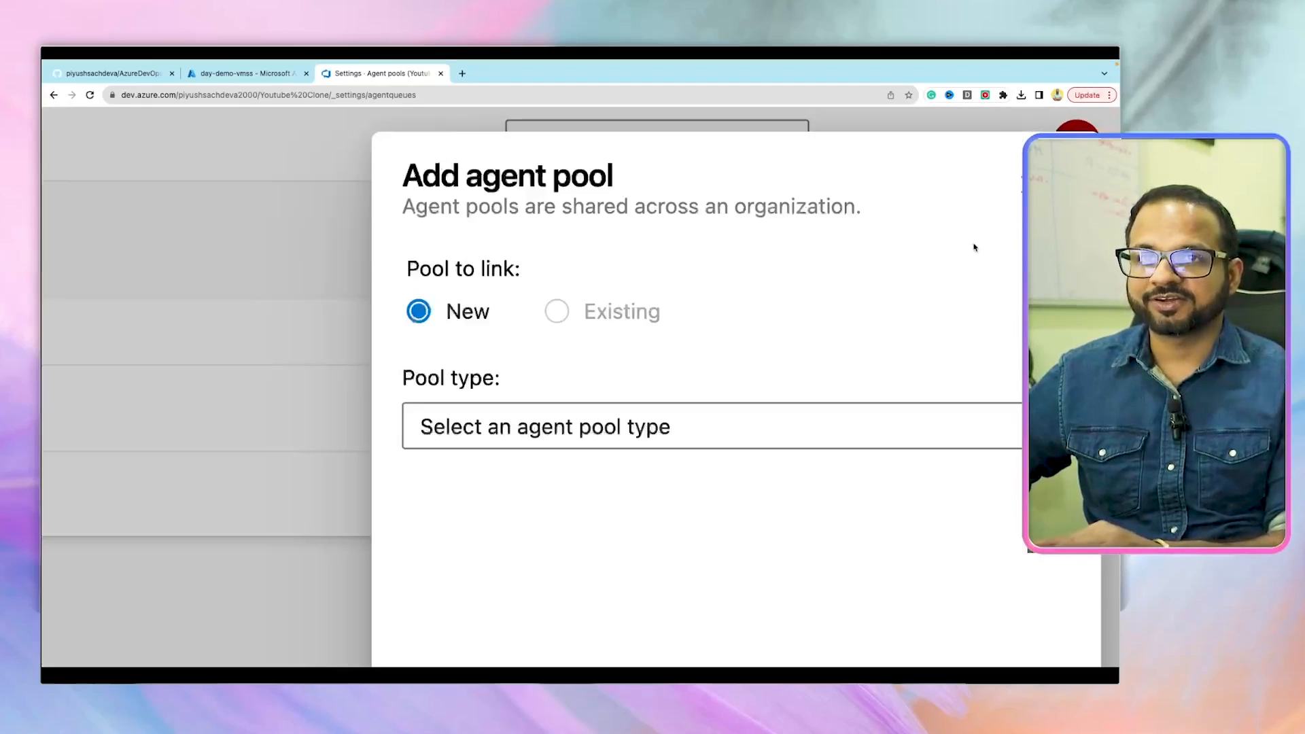
scroll(975, 248, "down", 3)
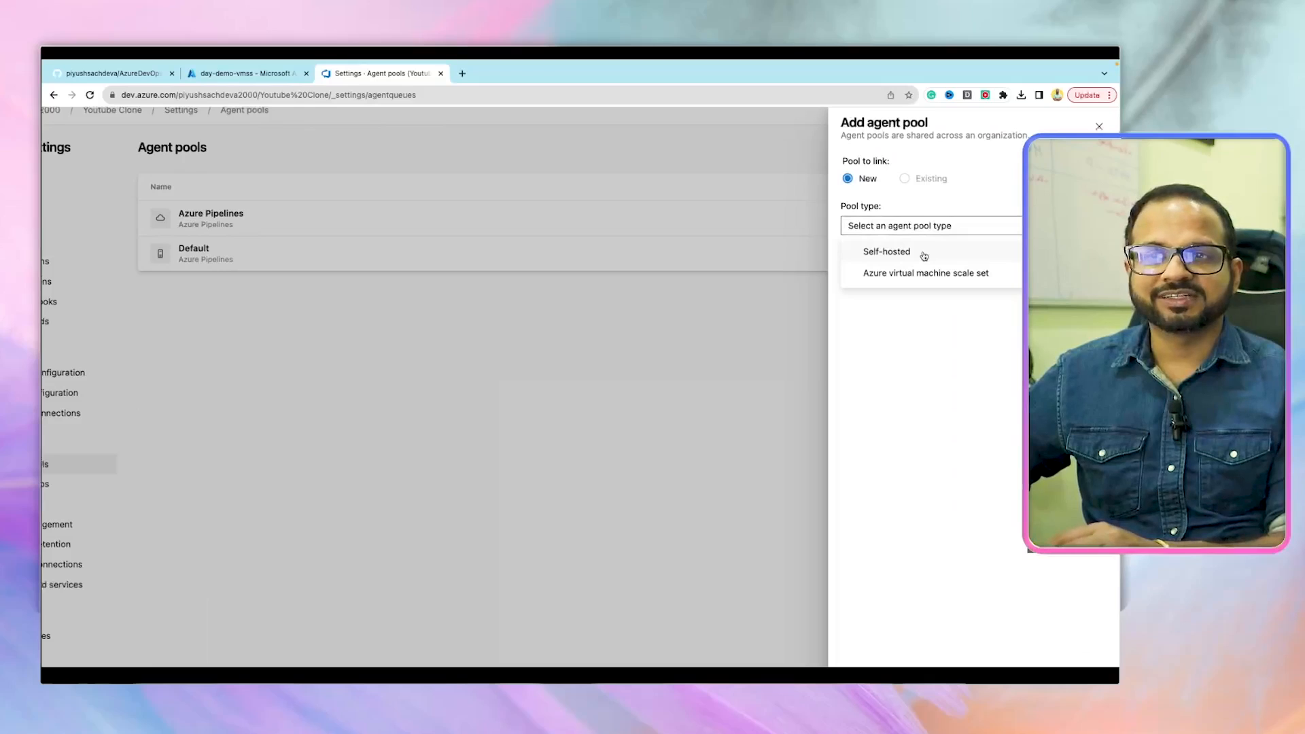
scroll(923, 257, "up", 4)
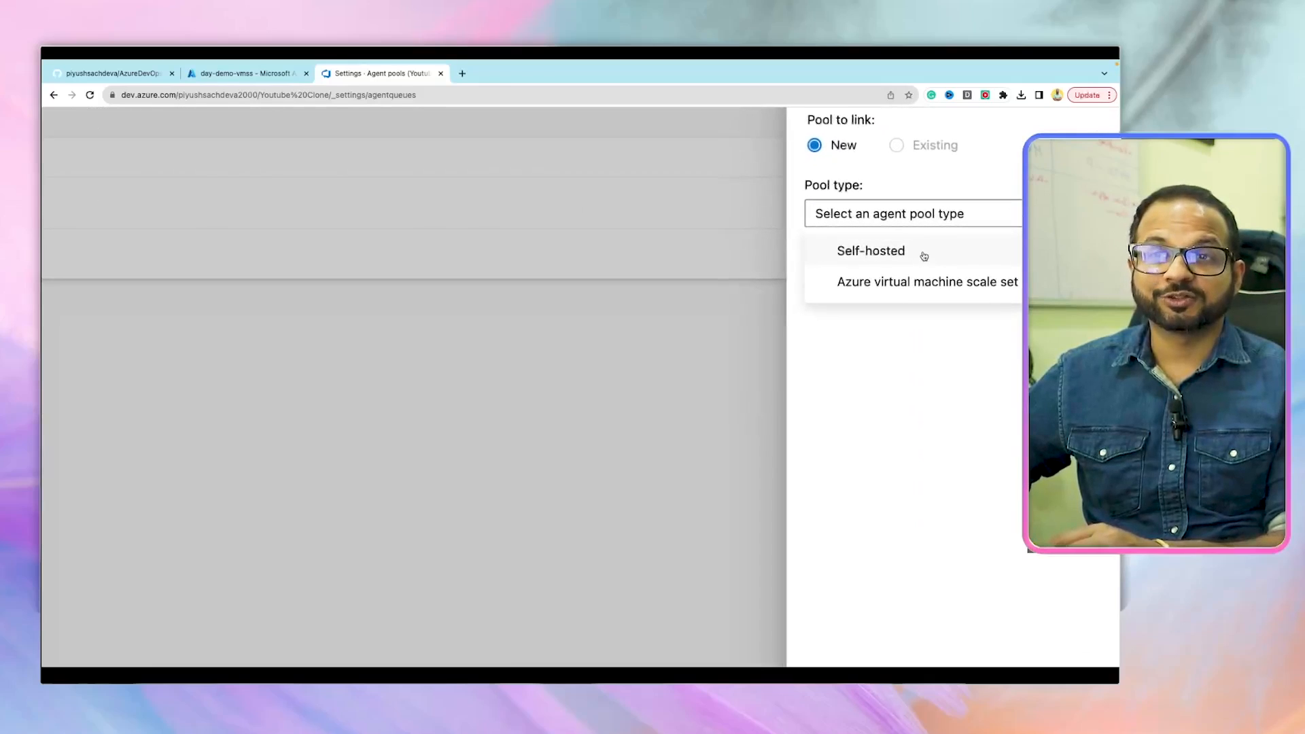
scroll(924, 255, "down", 4)
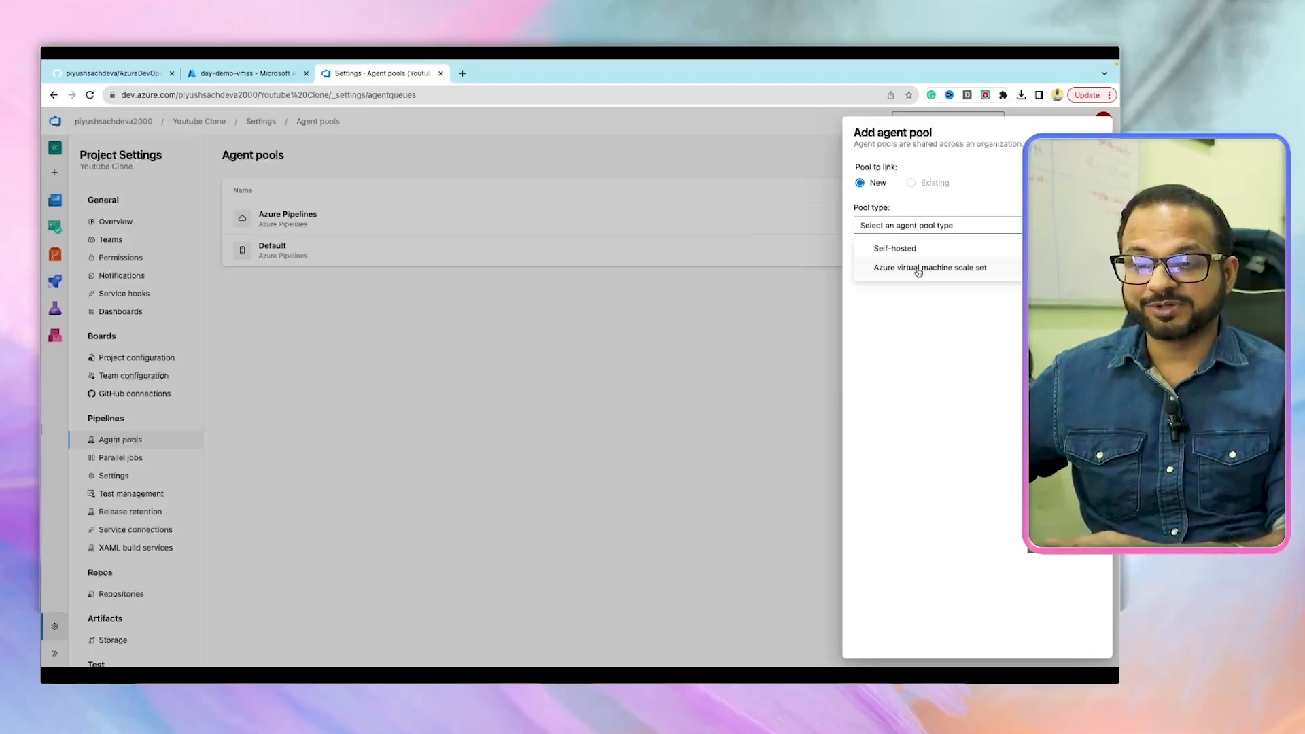
left_click(917, 268)
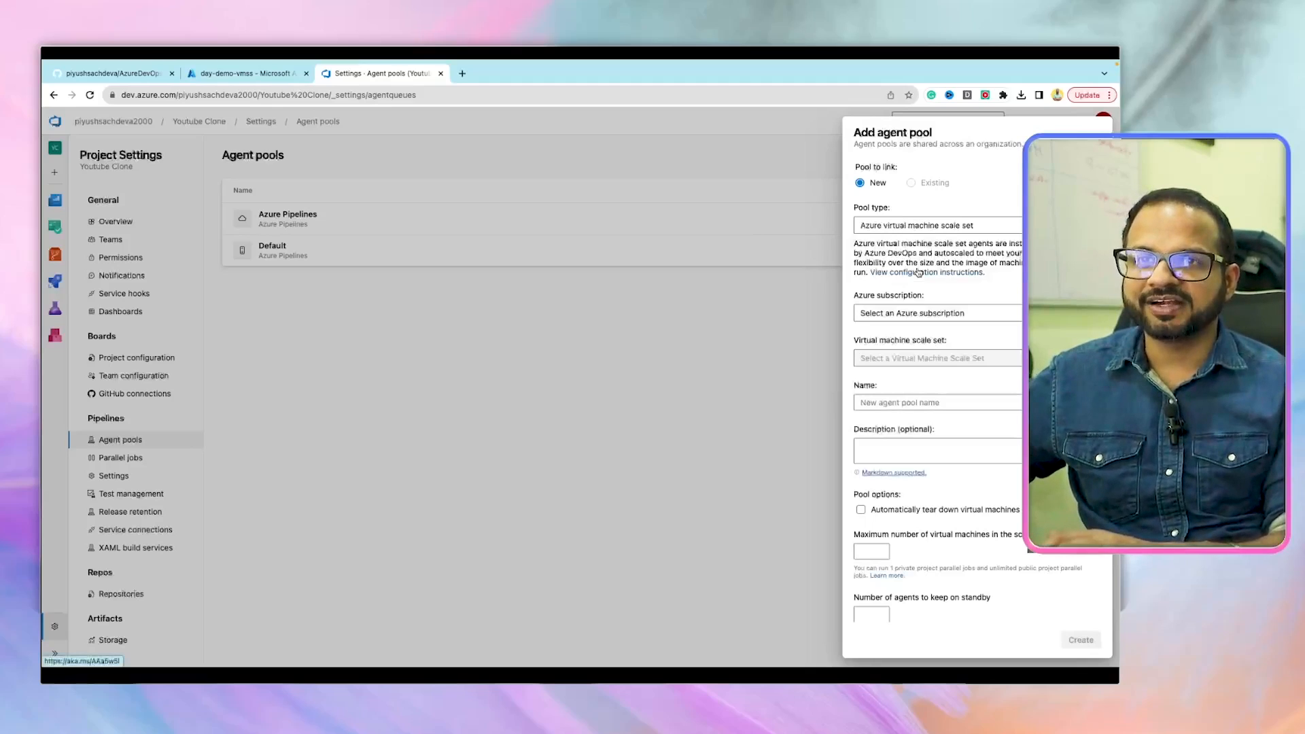
Link the pool to the last listed Azure service connection and the day-demo-vmss scale set.
scroll(930, 293, "up", 5)
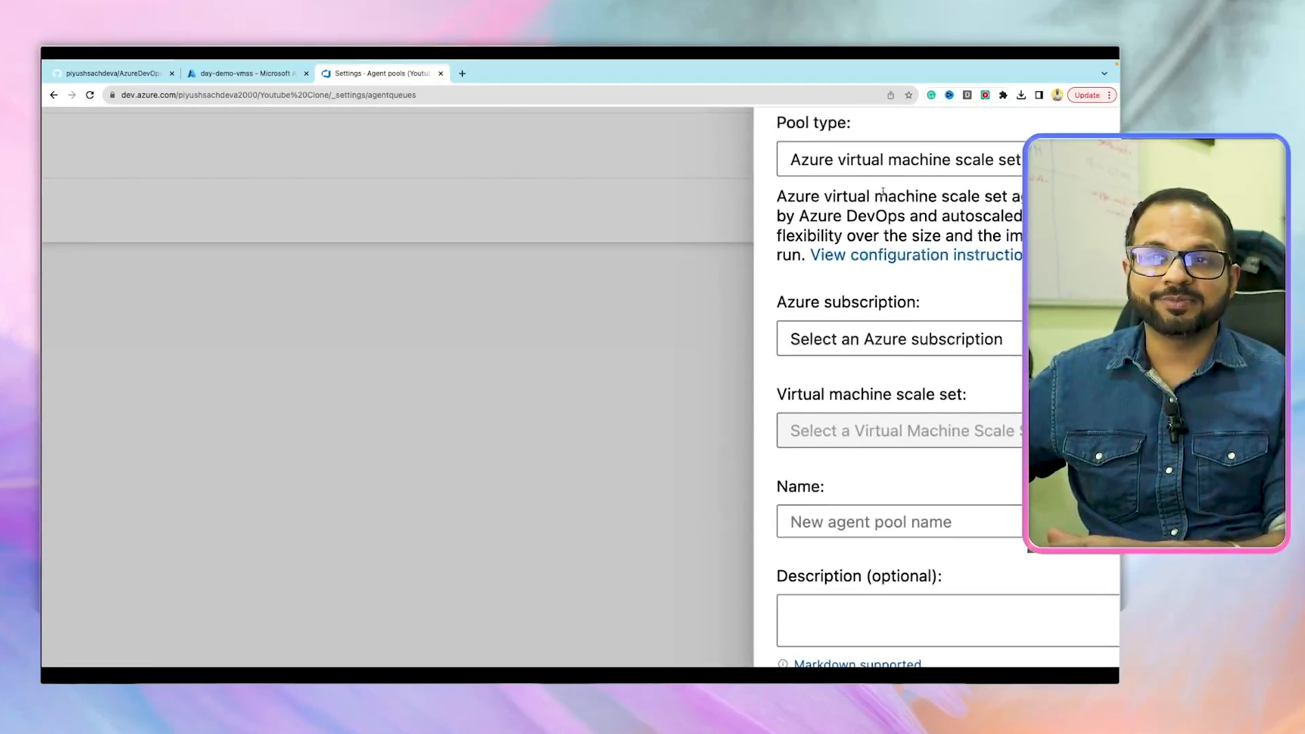
scroll(908, 326, "down", 5)
left_click(892, 317)
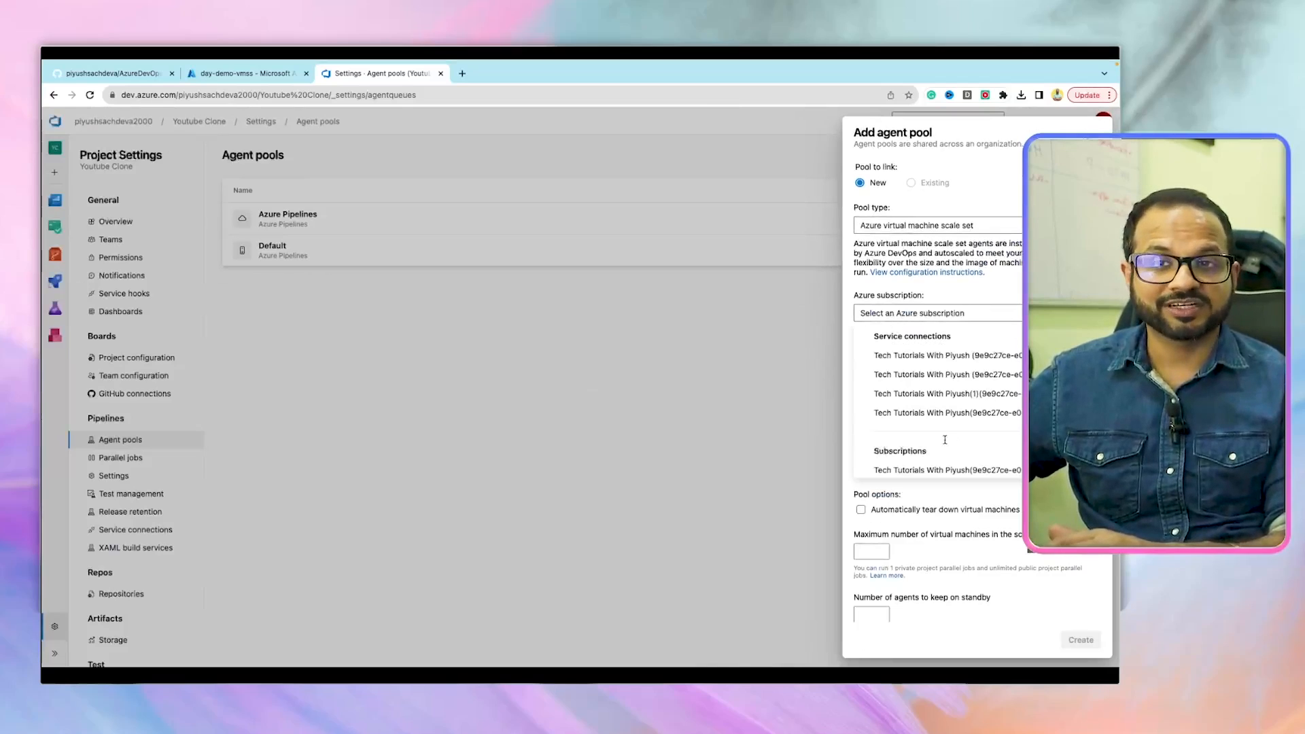
left_click(921, 415)
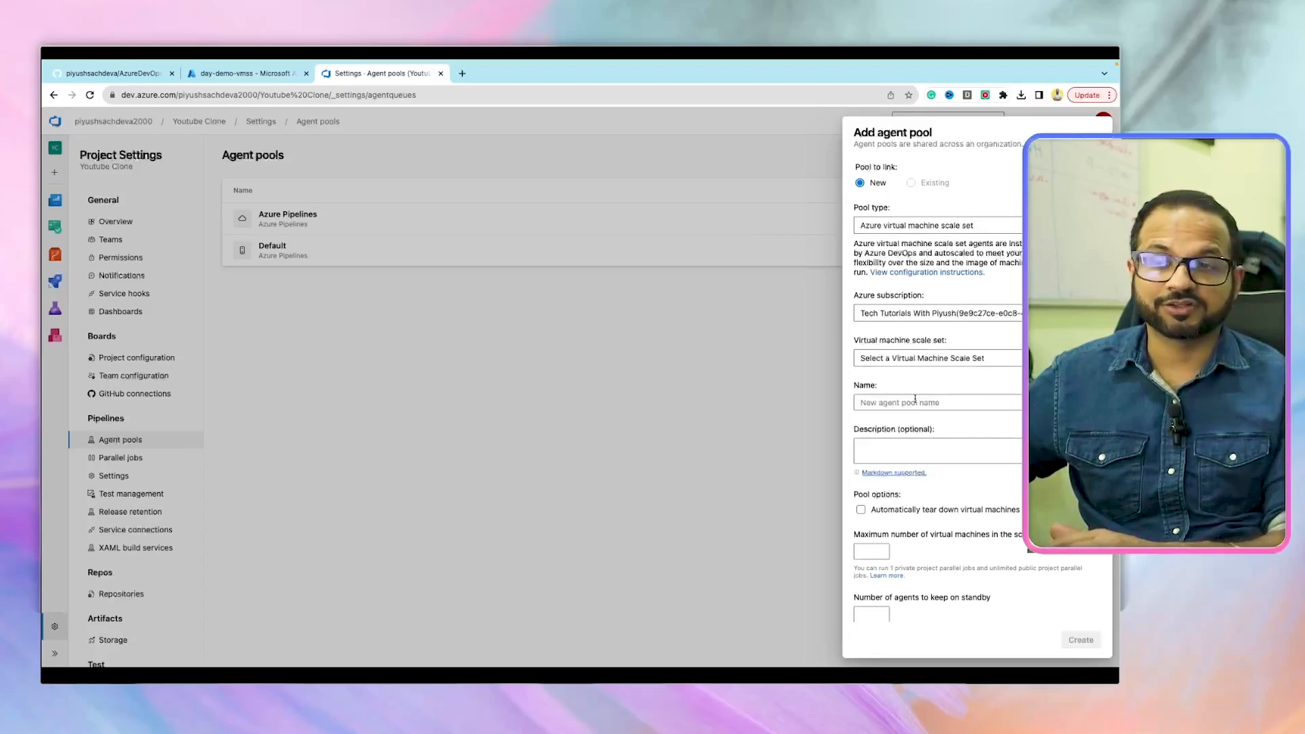
left_click(895, 358)
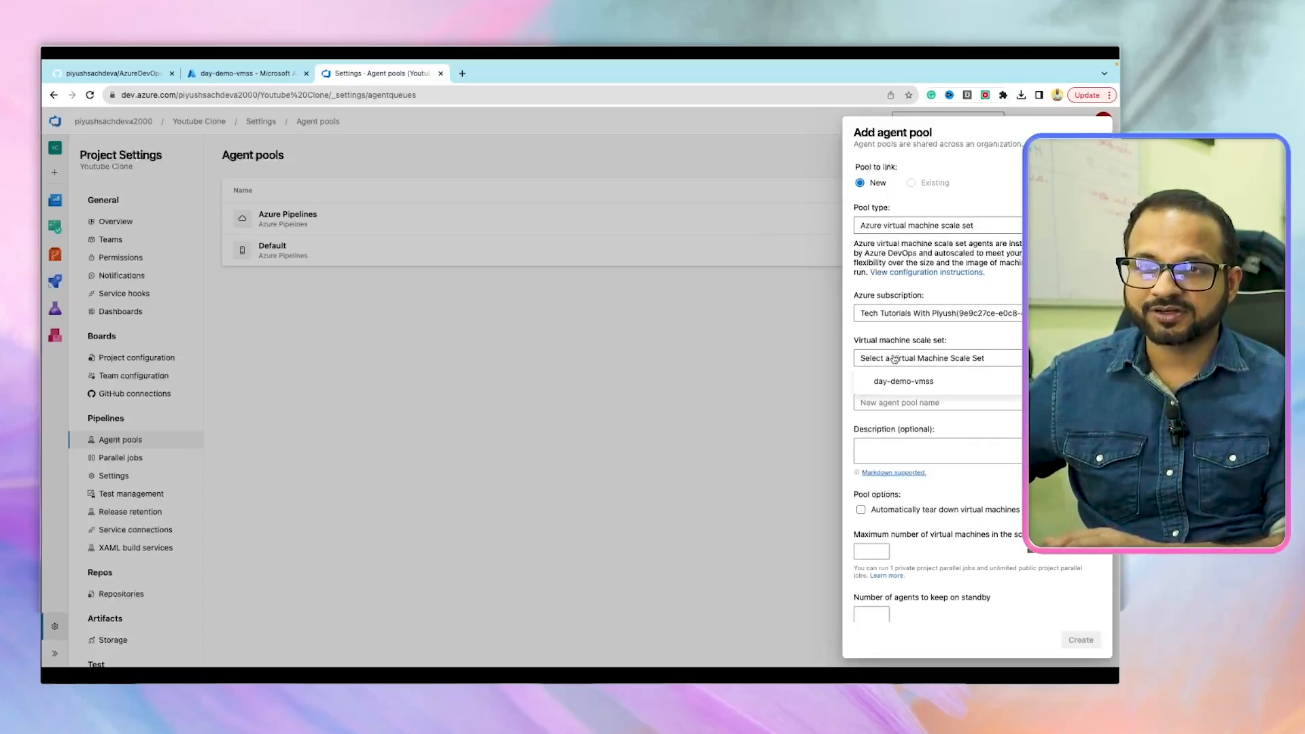
left_click(908, 386)
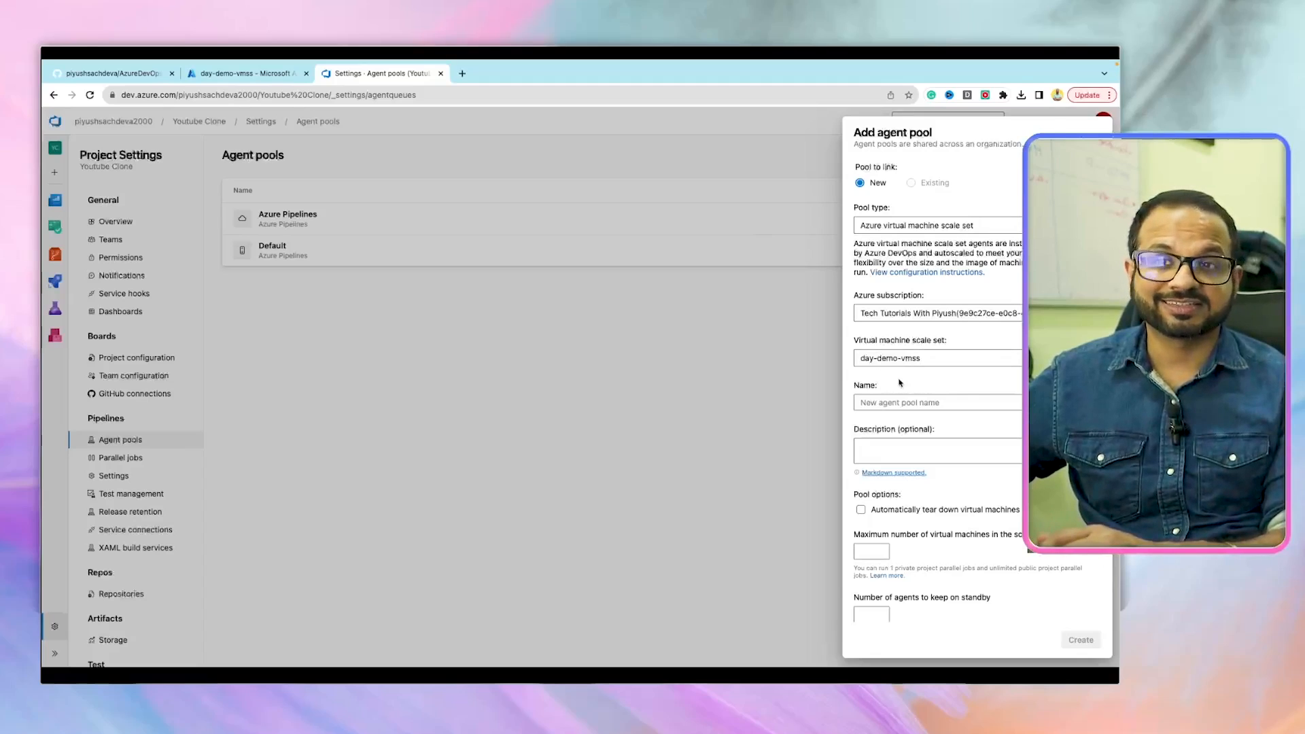
Name the agent pool demo9-pool and enable automatic teardown of its virtual machines.
left_click(922, 407)
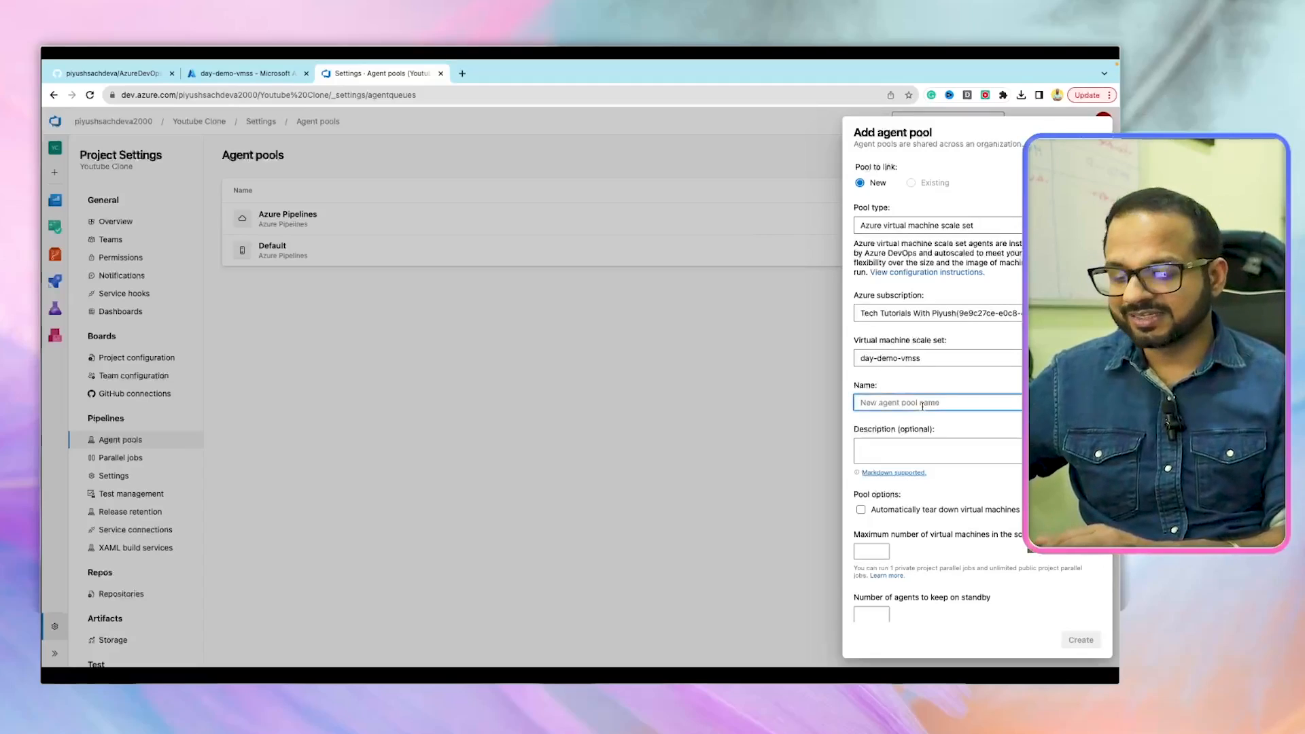
type("demo9")
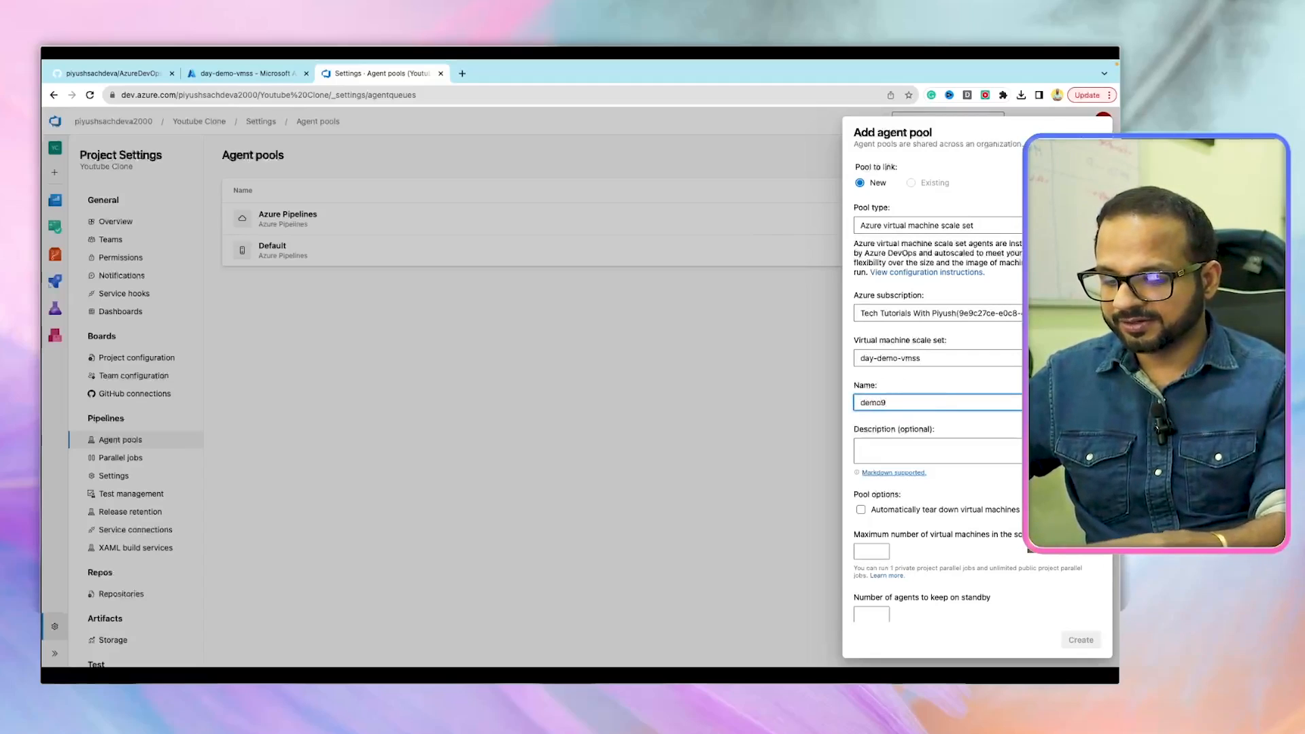
type("-pool")
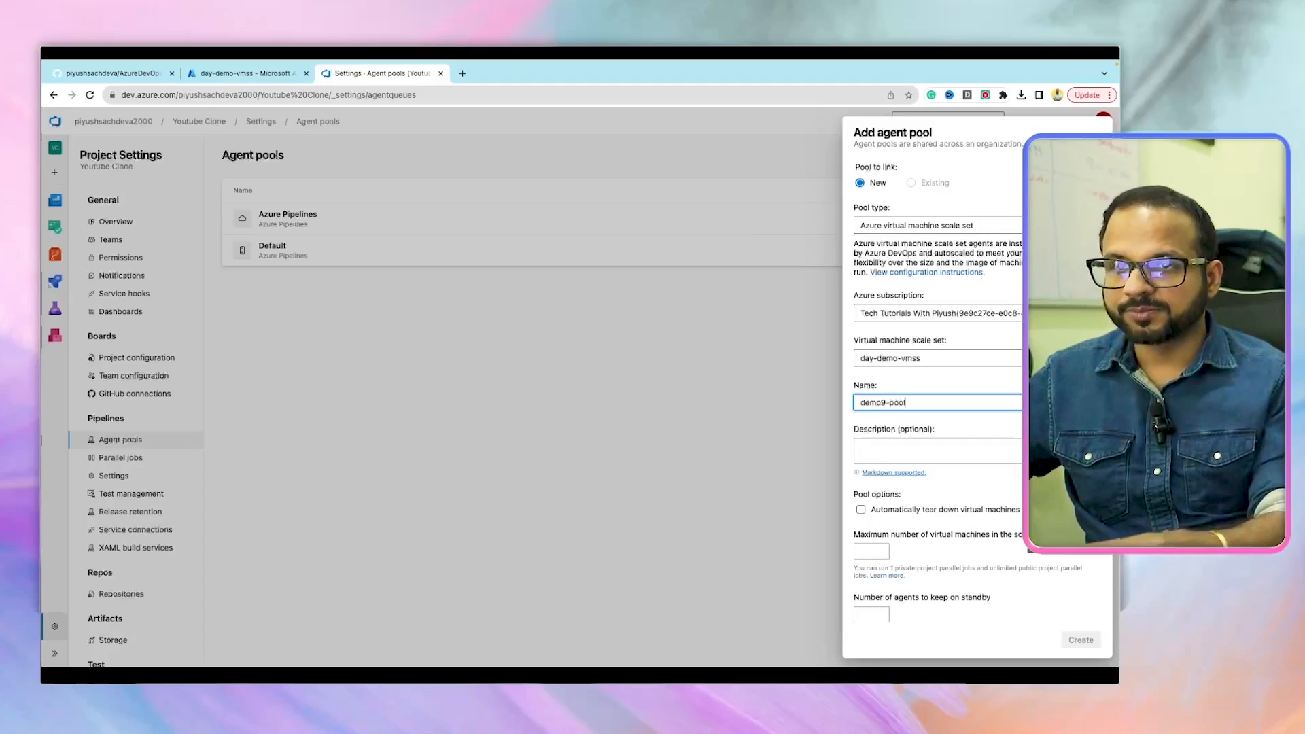
scroll(926, 462, "down", 3)
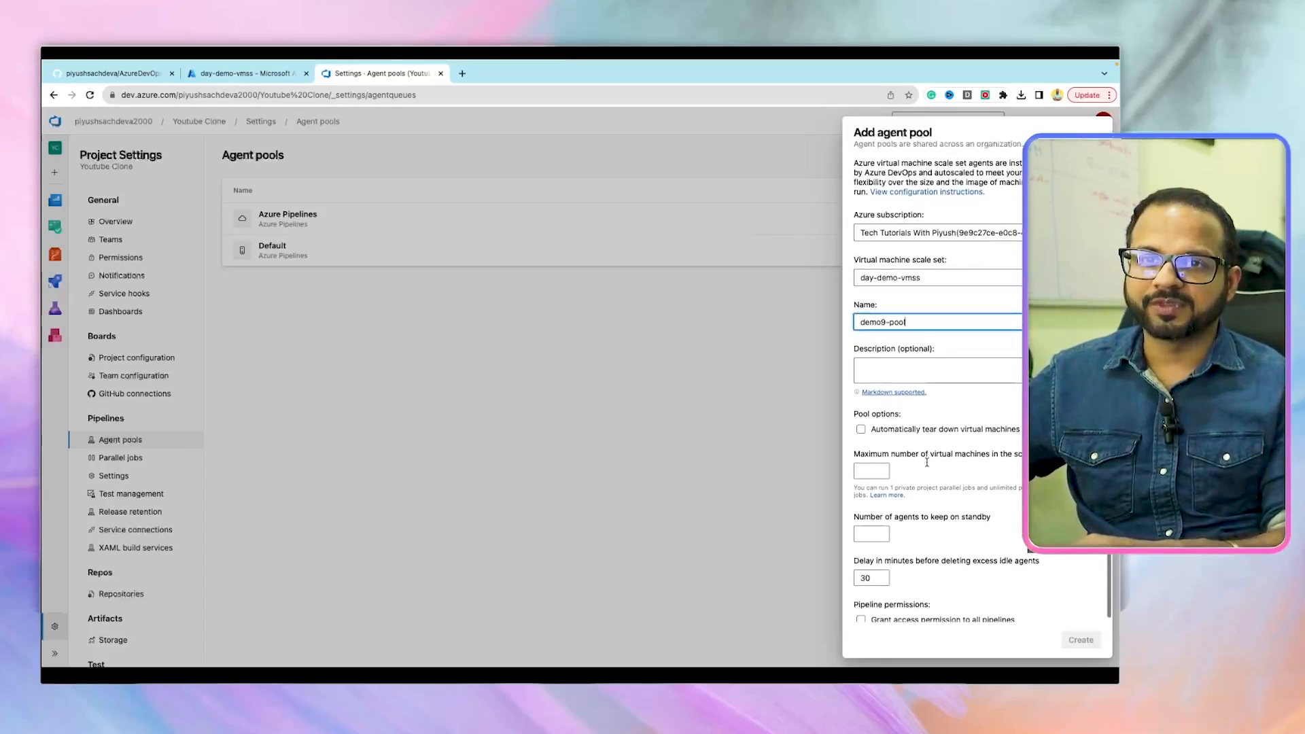
left_click(892, 431)
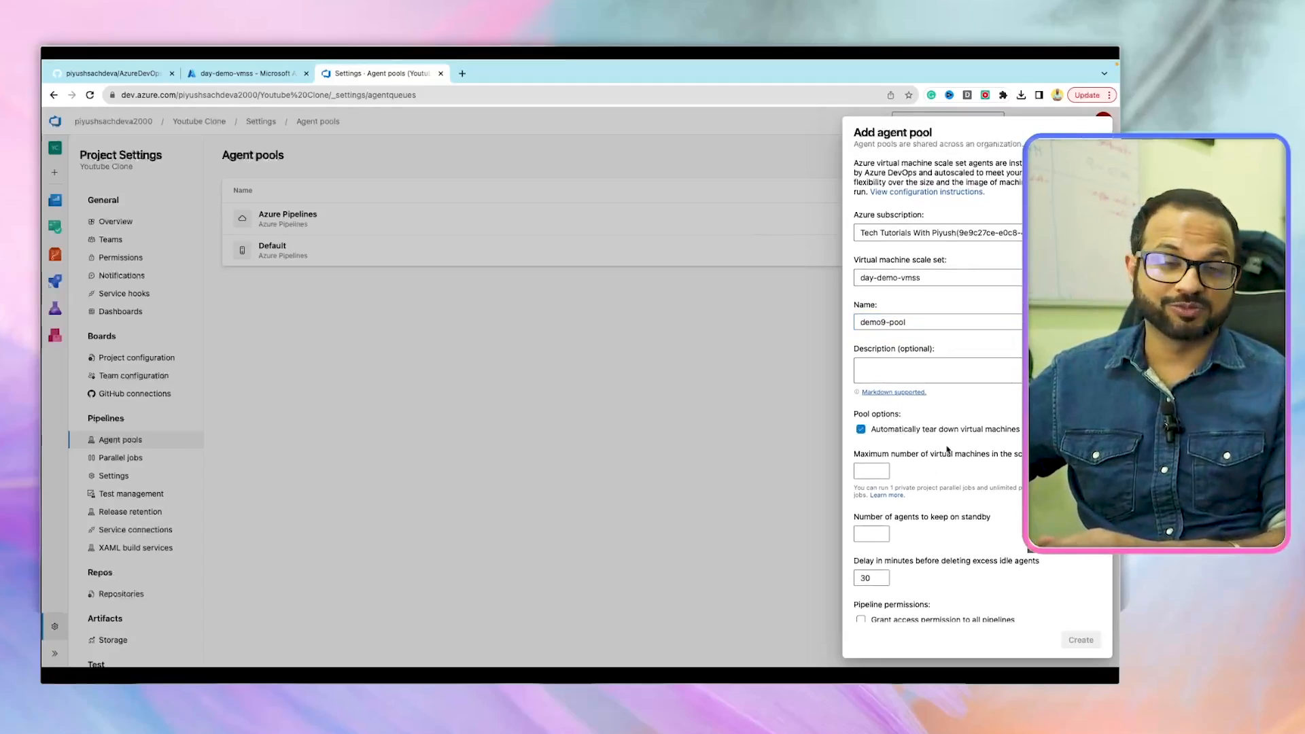
scroll(948, 450, "down", 1)
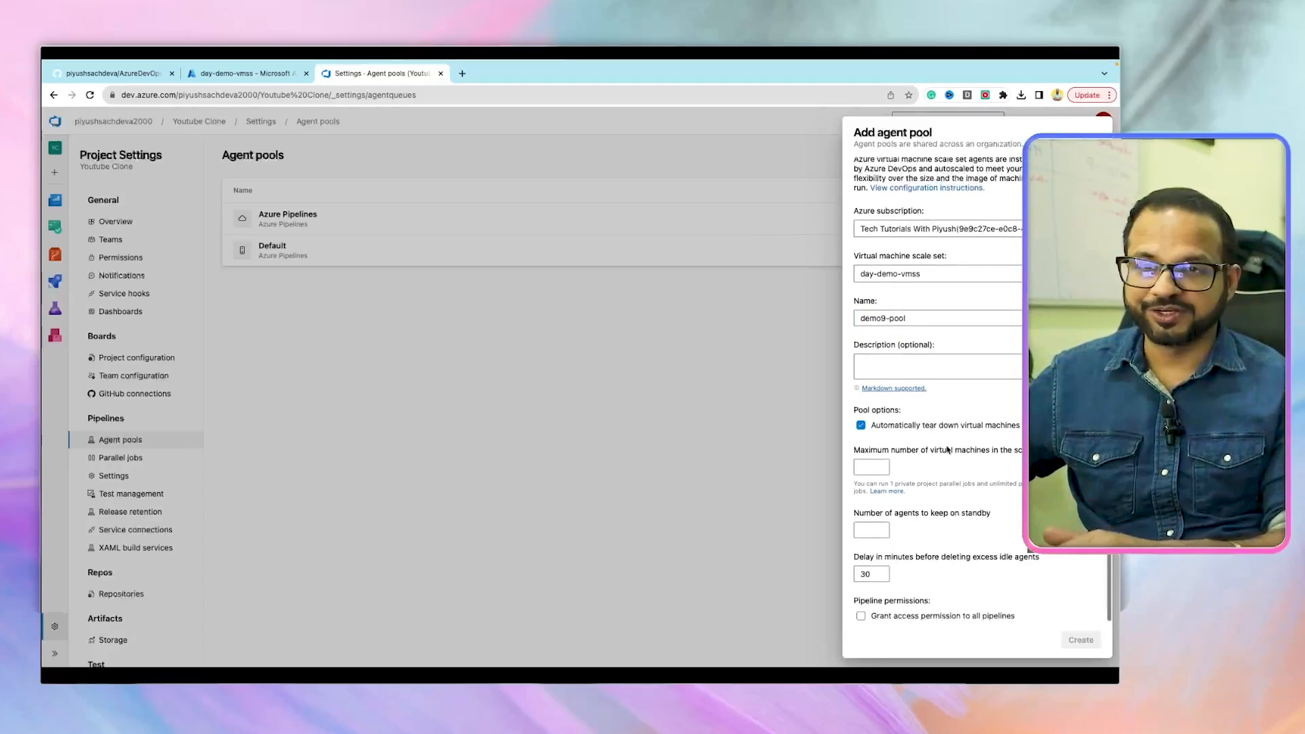
Set the pool's maximum number of virtual machines to 2 and the number of standby agents to 1.
left_click(876, 469)
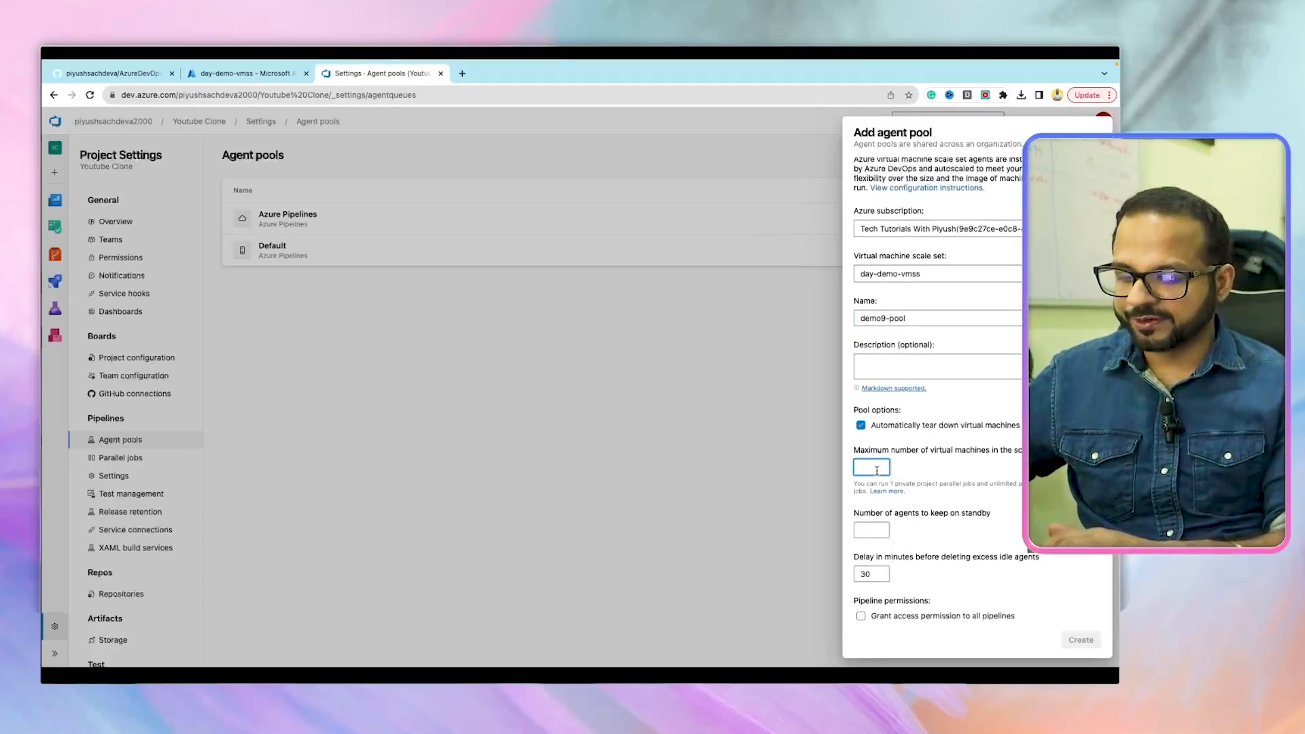
type("2")
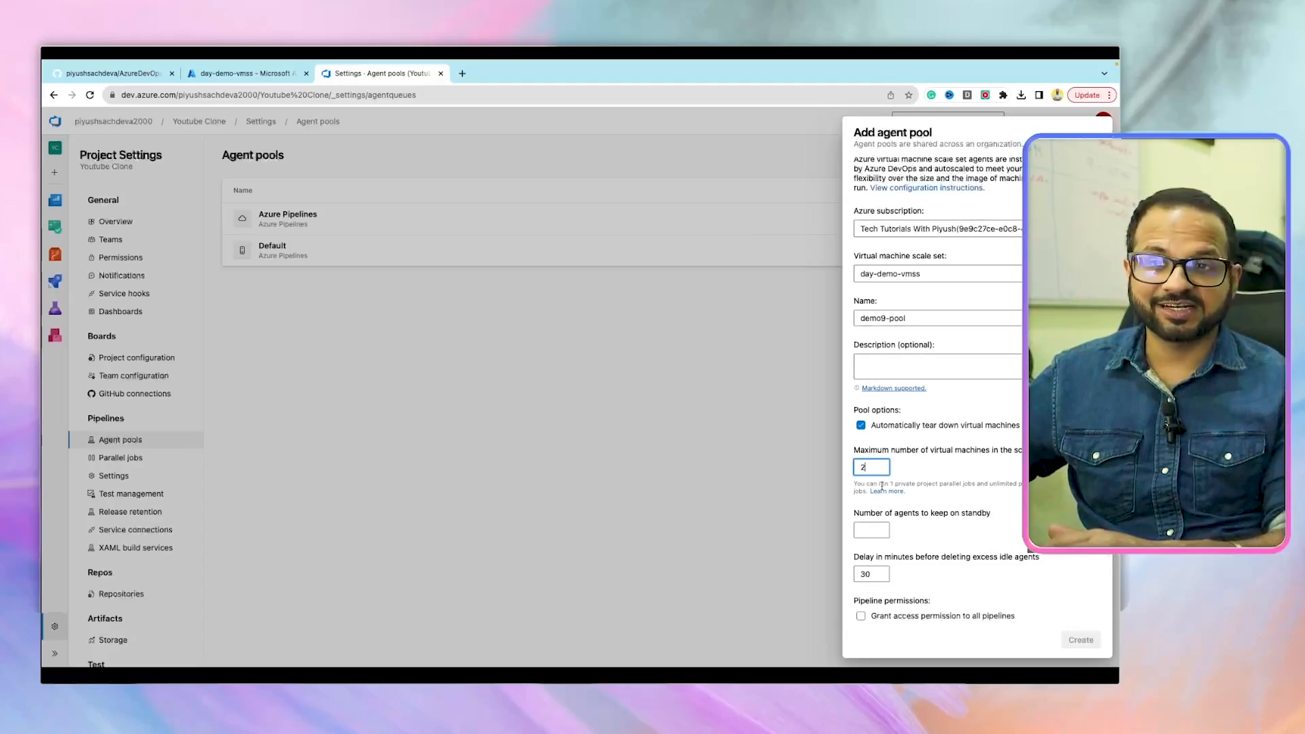
left_click(877, 528)
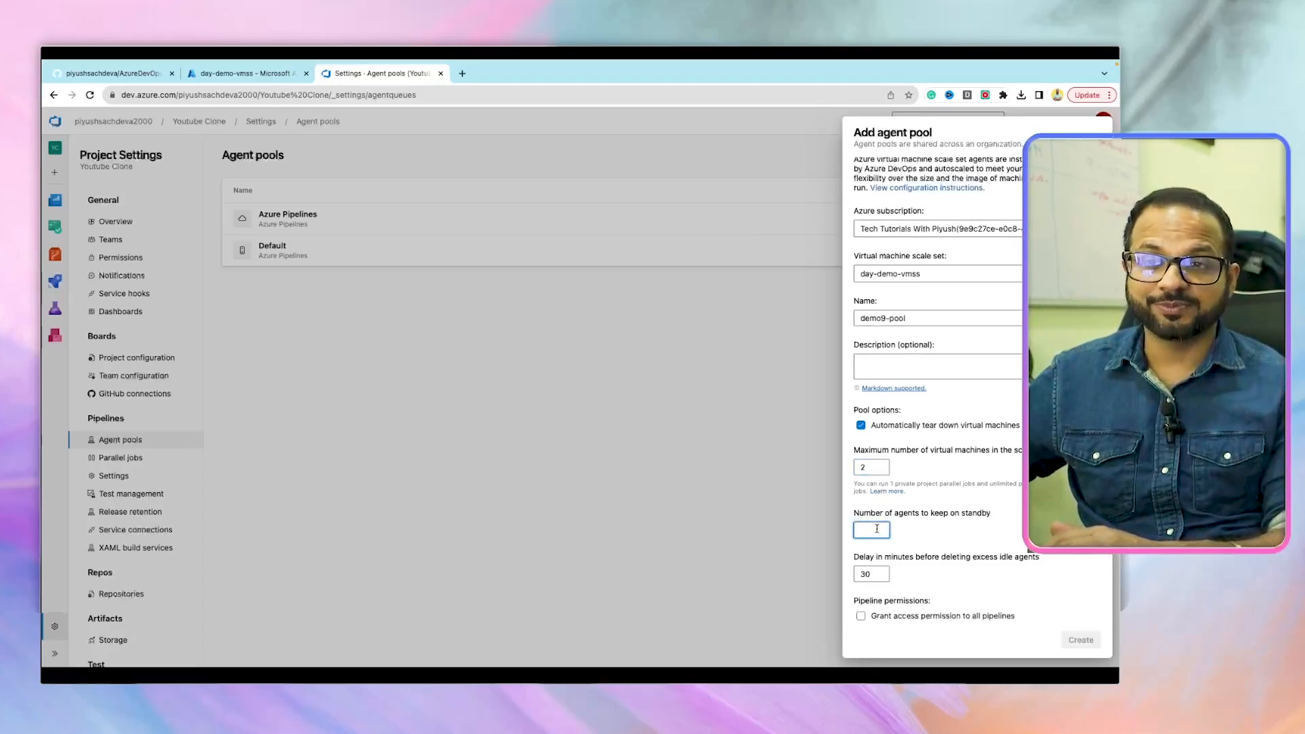
type("1")
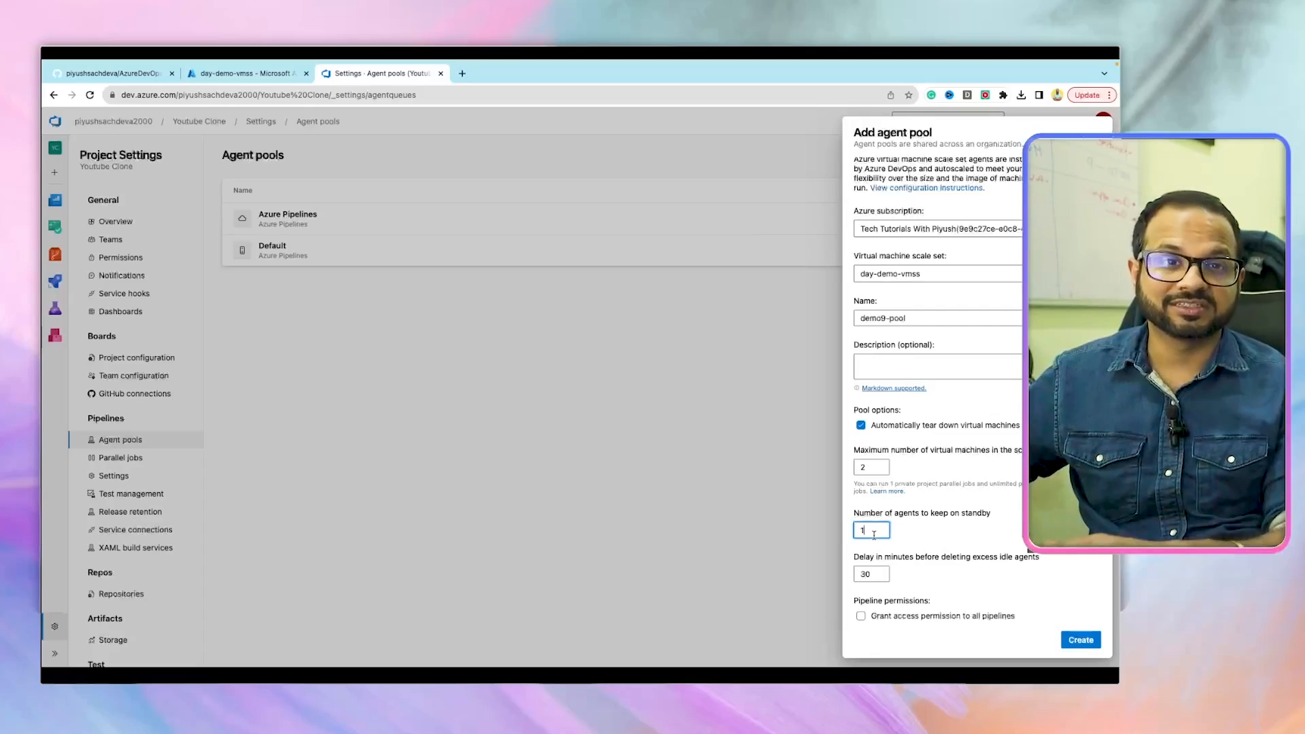
Set the delay before deleting excess idle agents to 1 minute and grant access permission to all pipelines.
double_click(878, 572)
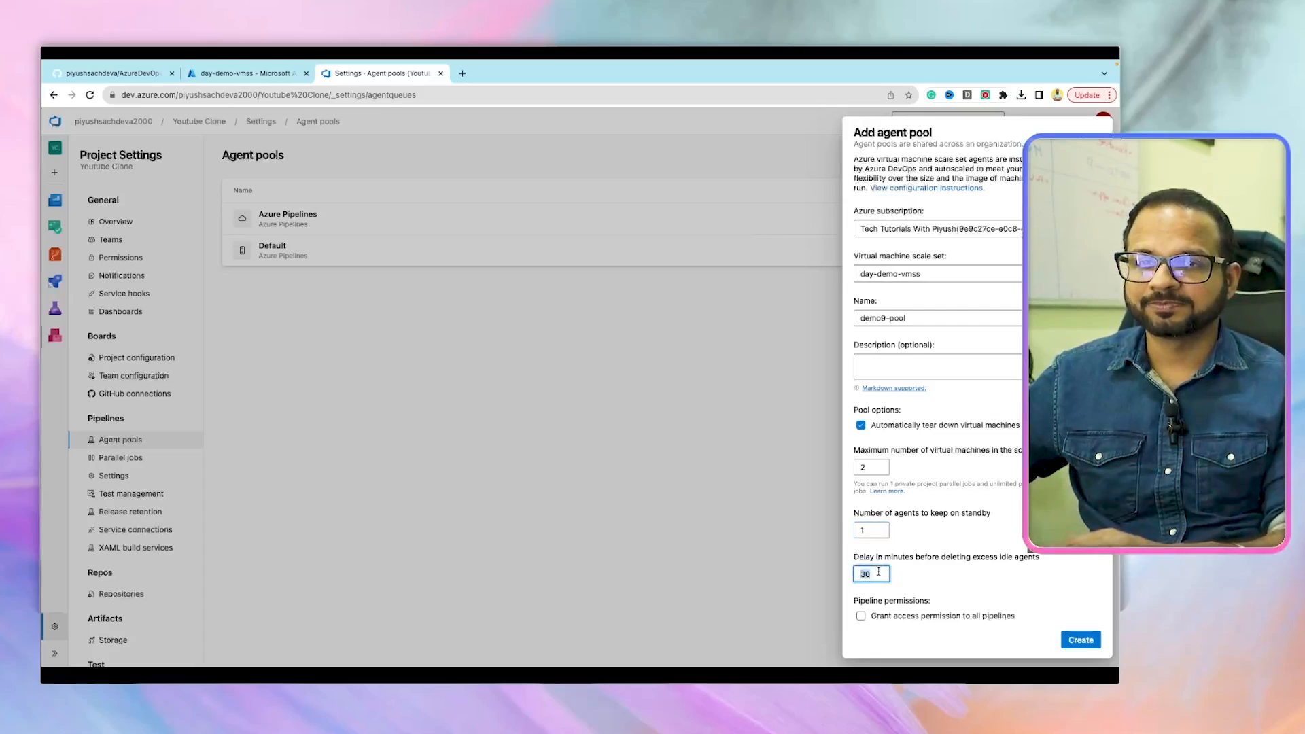
type("1")
left_click(926, 577)
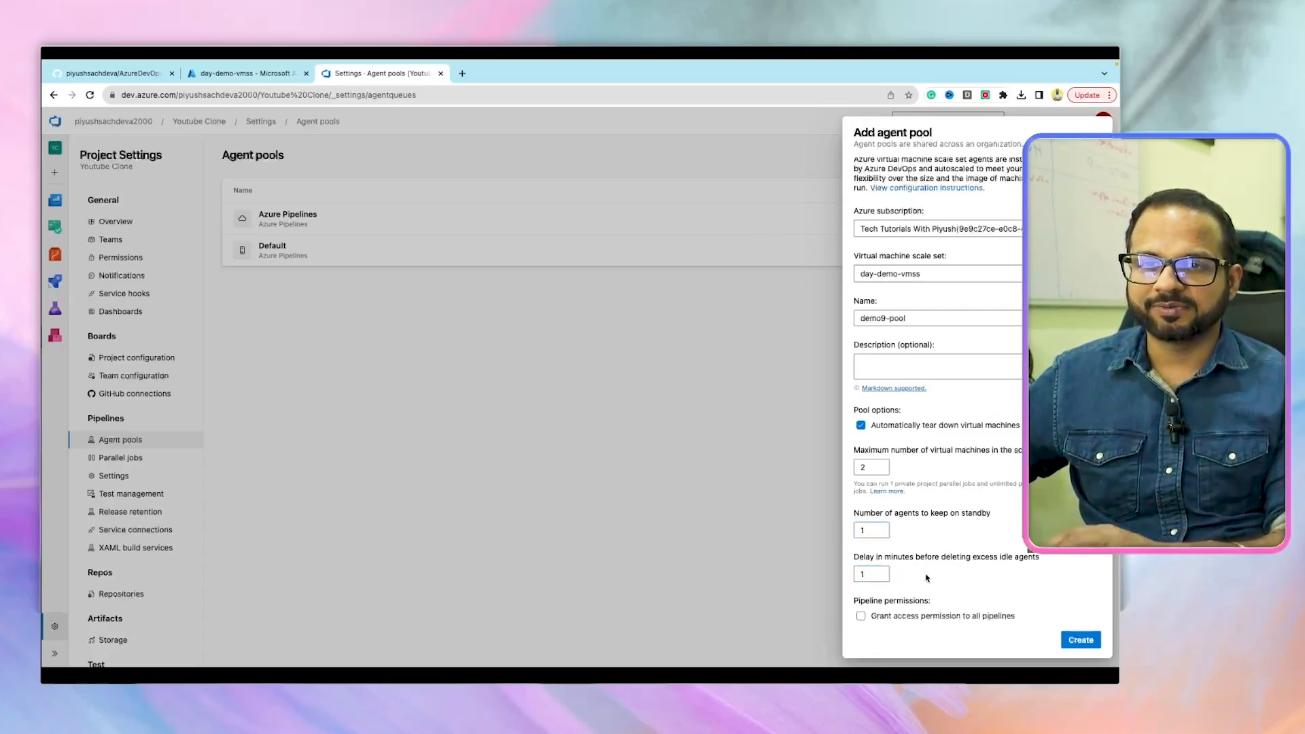
left_click(862, 617)
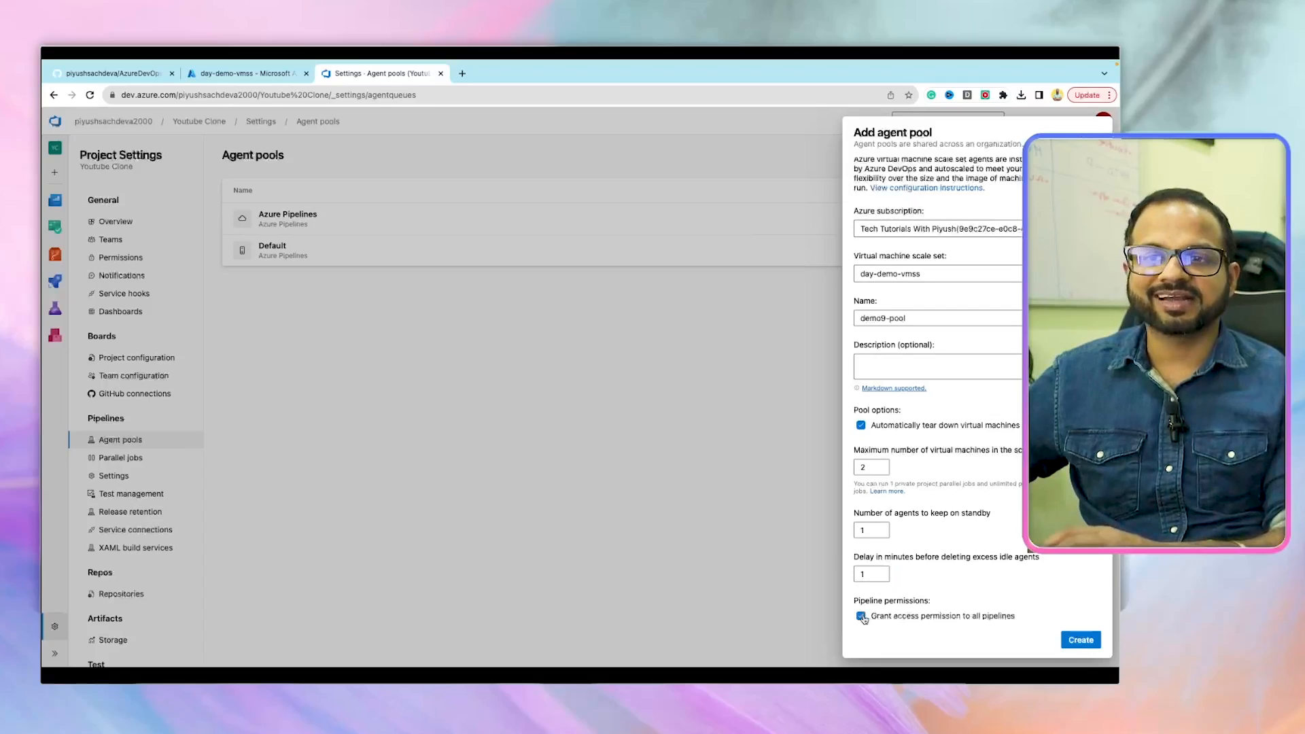
Create the configured agent pool and open the list of agents connected to demo9-pool.
left_click(1081, 640)
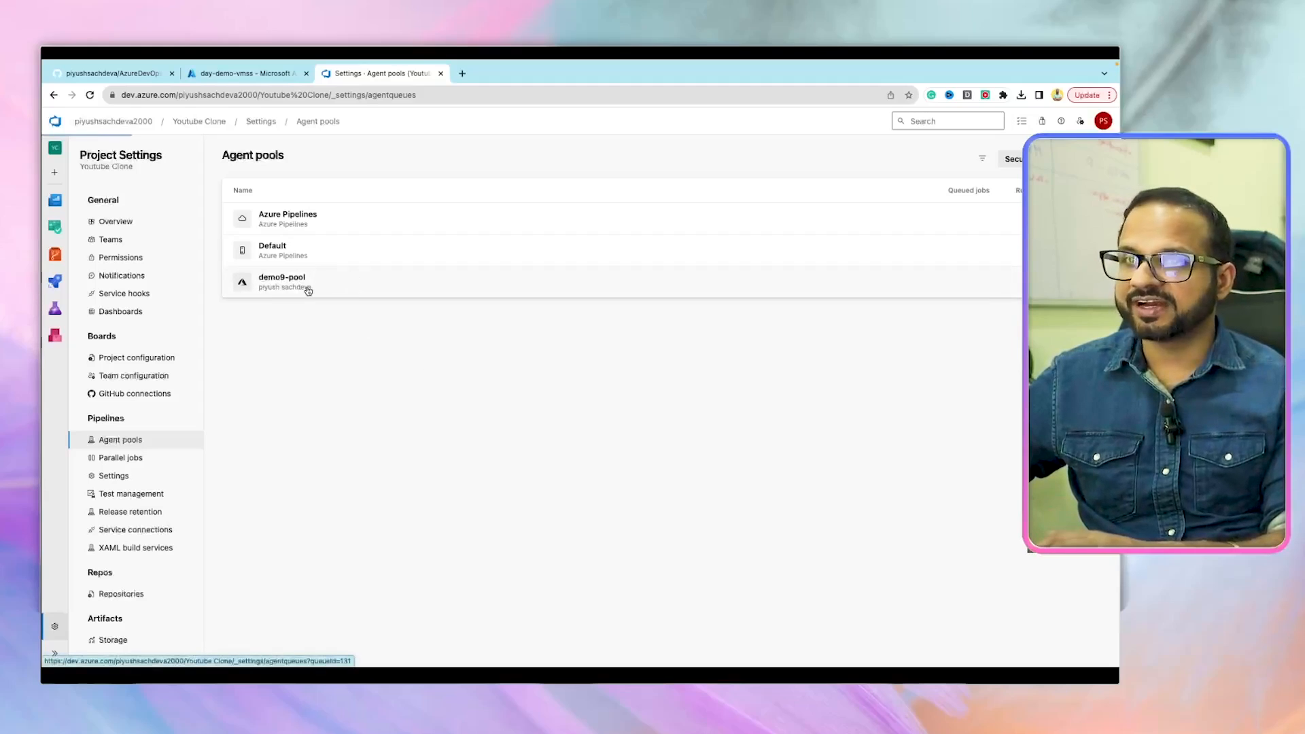
left_click(308, 290)
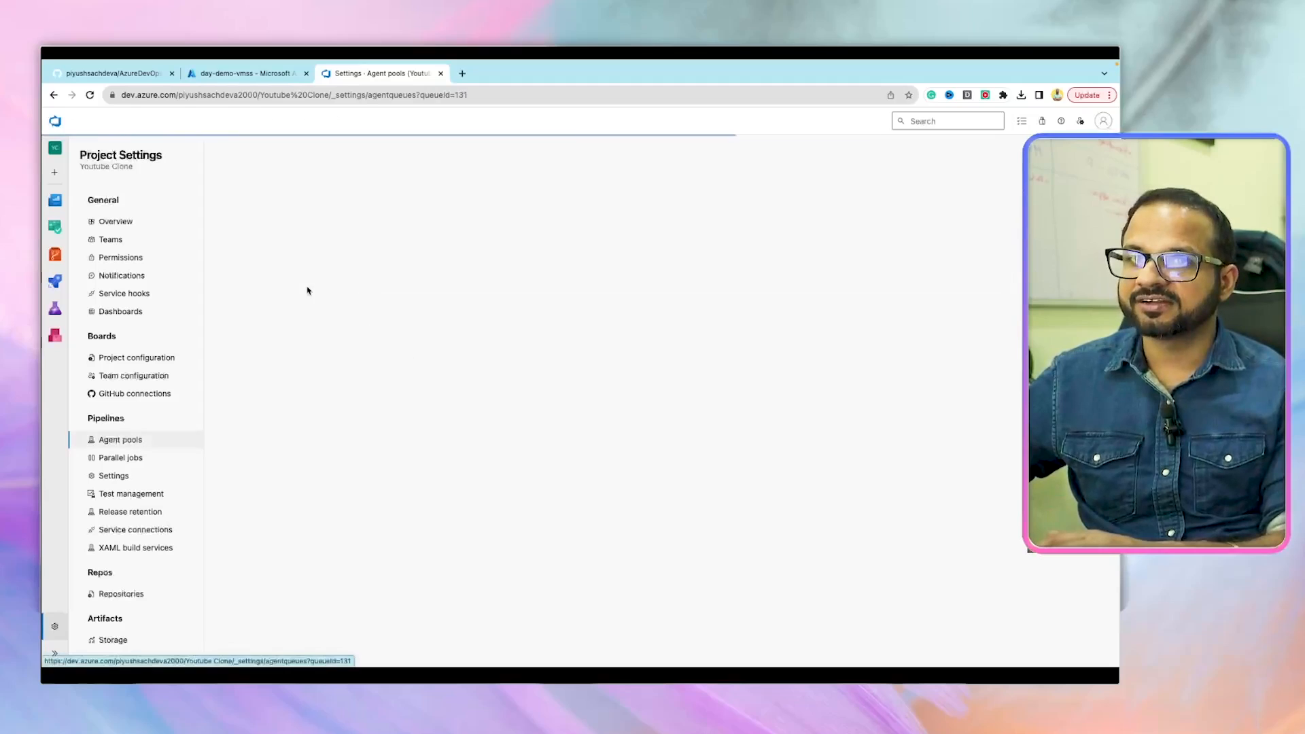
left_click(1106, 96)
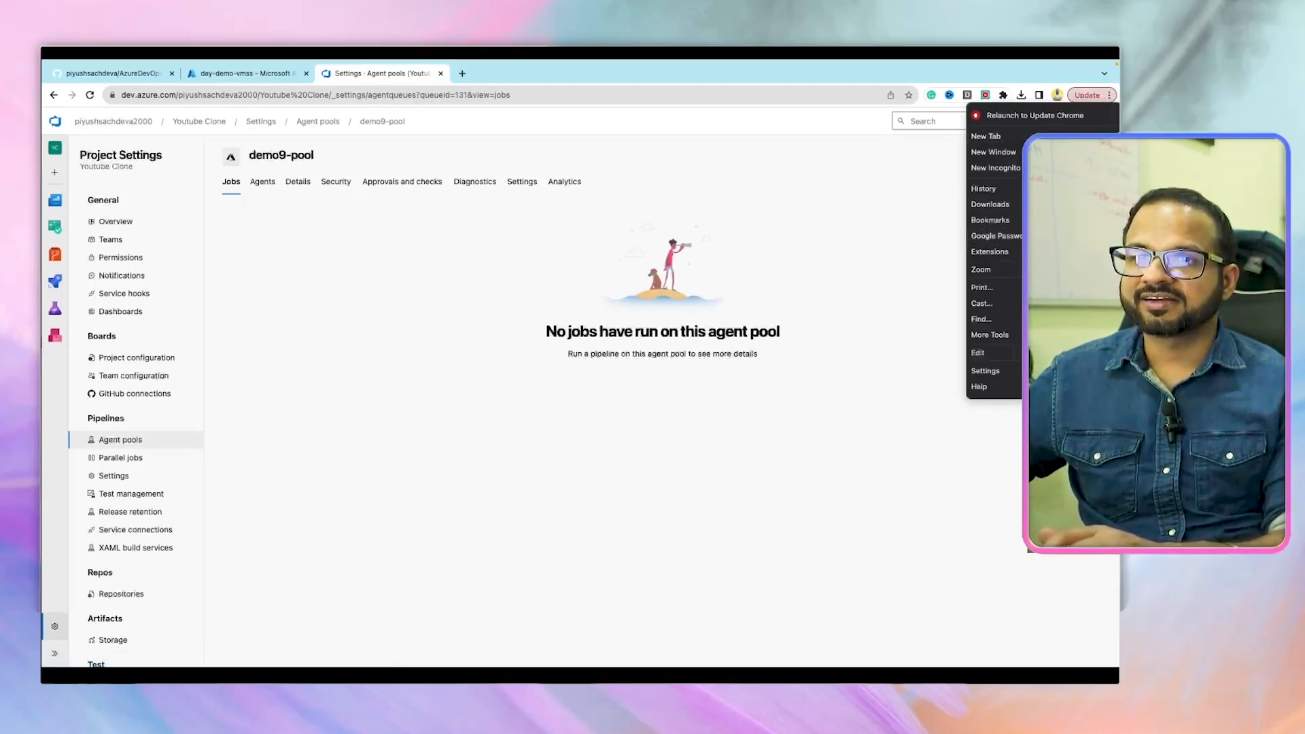
left_click(1090, 270)
left_click(1090, 270)
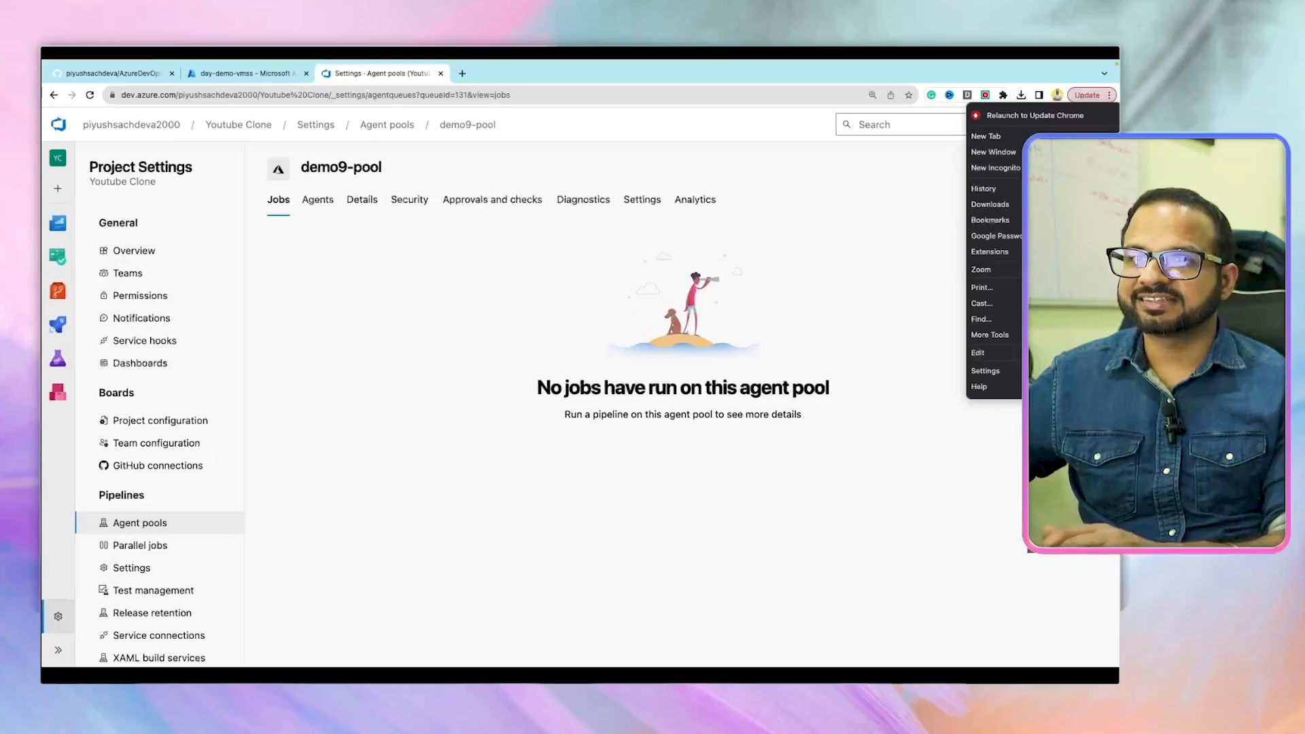
left_click(816, 369)
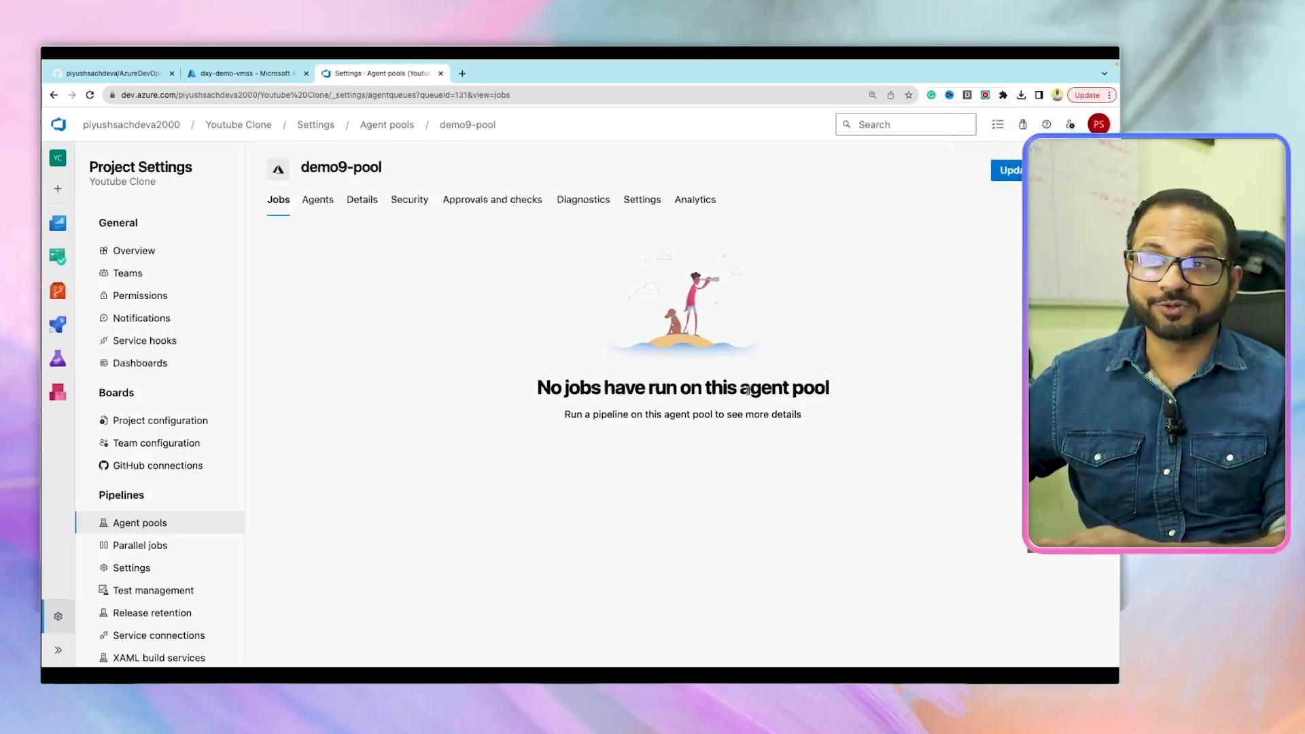
left_click(315, 202)
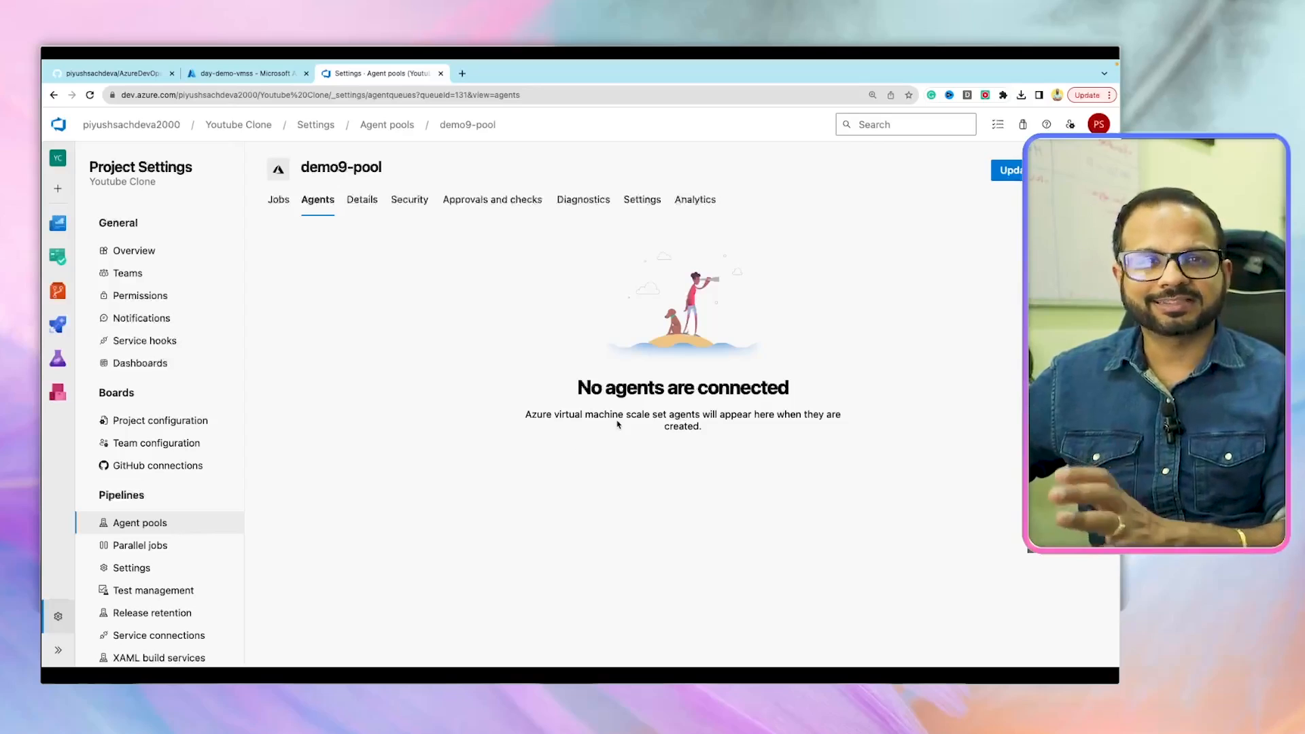
In the Azure portal, examine the extensions installed on the day-demo-vmss scale set.
left_click(227, 76)
scroll(157, 531, "down", 2)
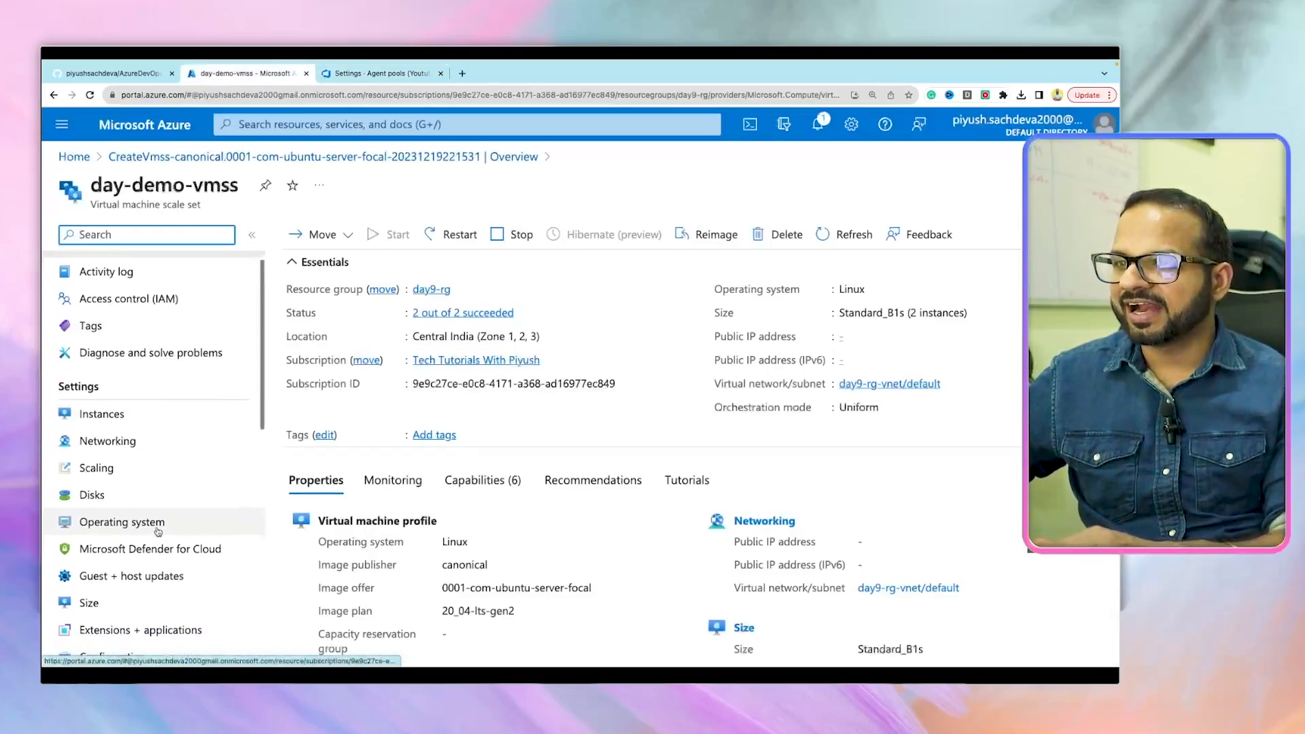
scroll(158, 531, "down", 3)
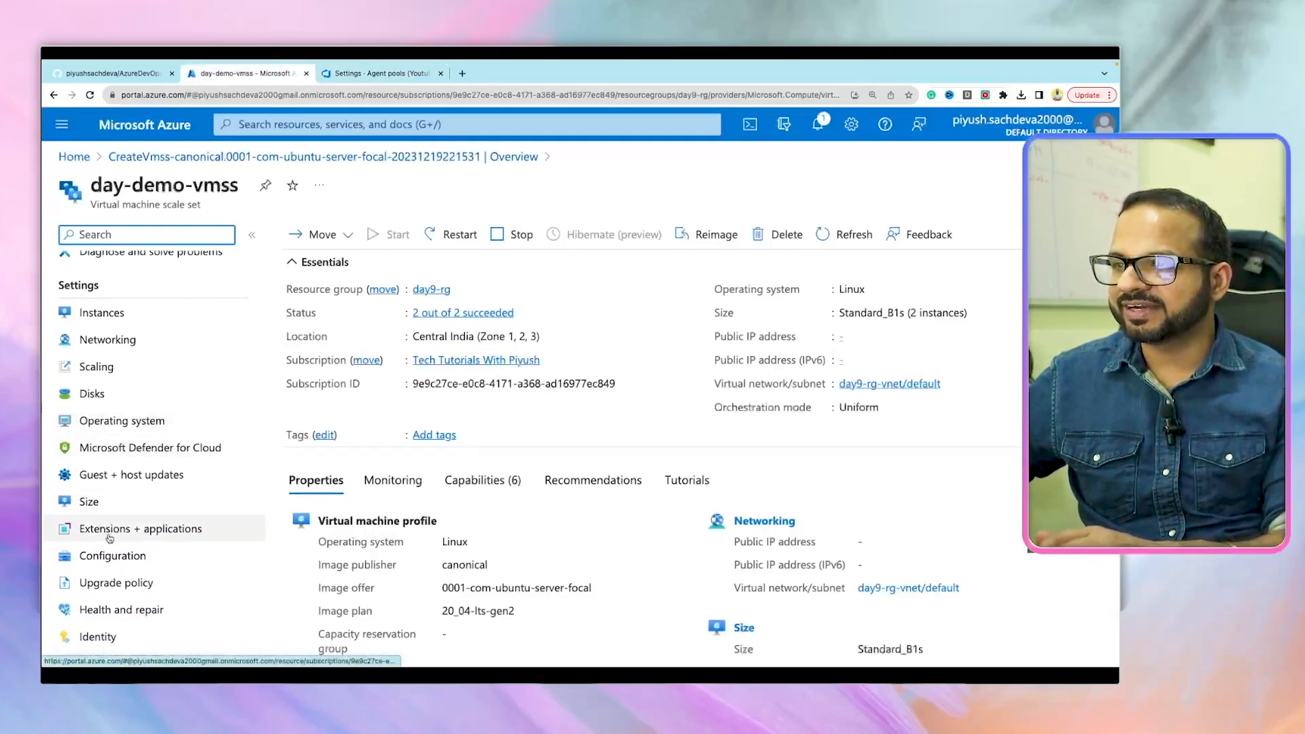
scroll(109, 538, "up", 2)
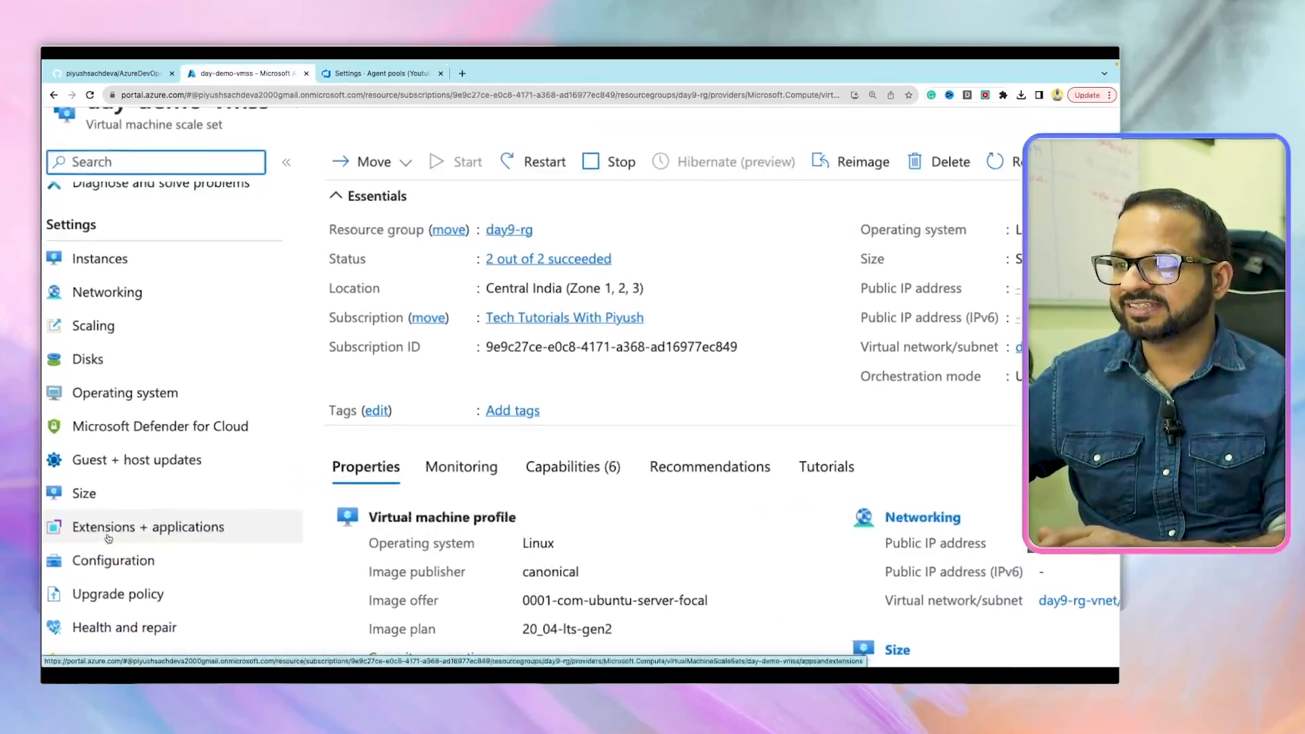
scroll(109, 538, "down", 2)
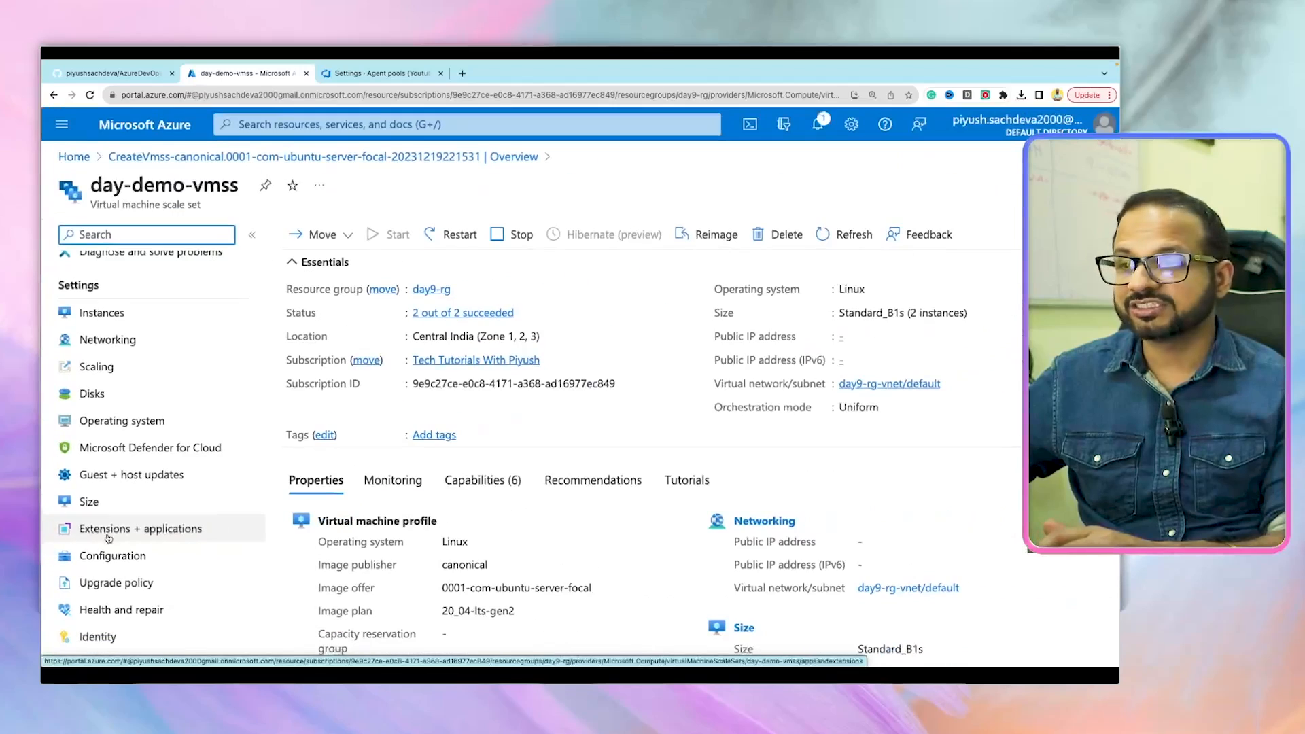
left_click(108, 537)
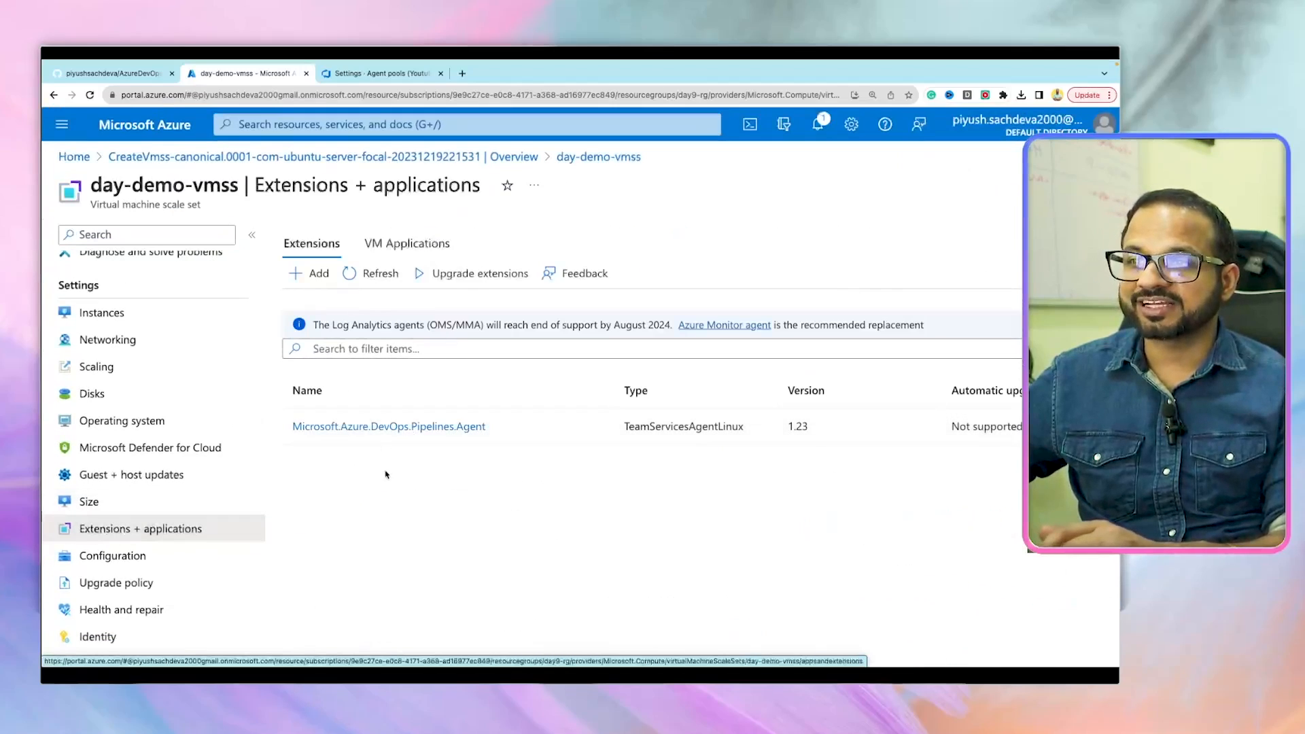
scroll(378, 433, "up", 5)
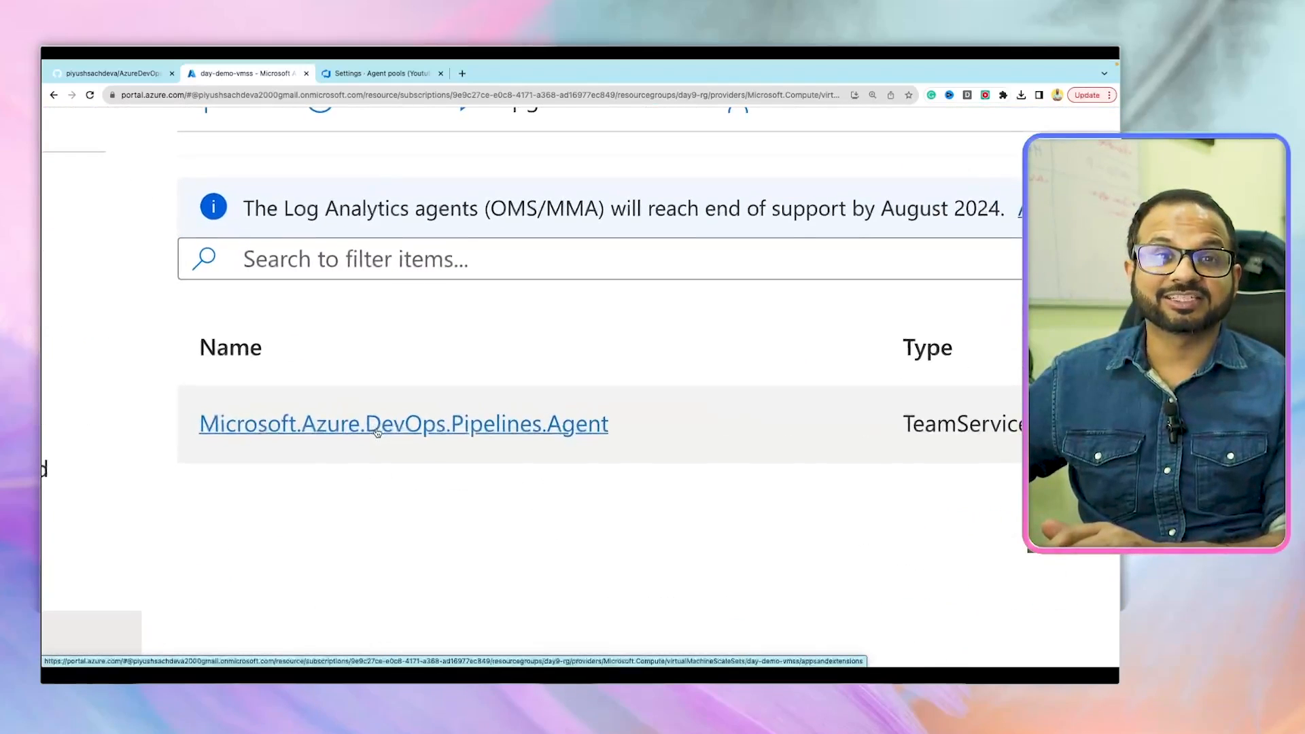
scroll(377, 433, "down", 3)
scroll(377, 433, "down", 4)
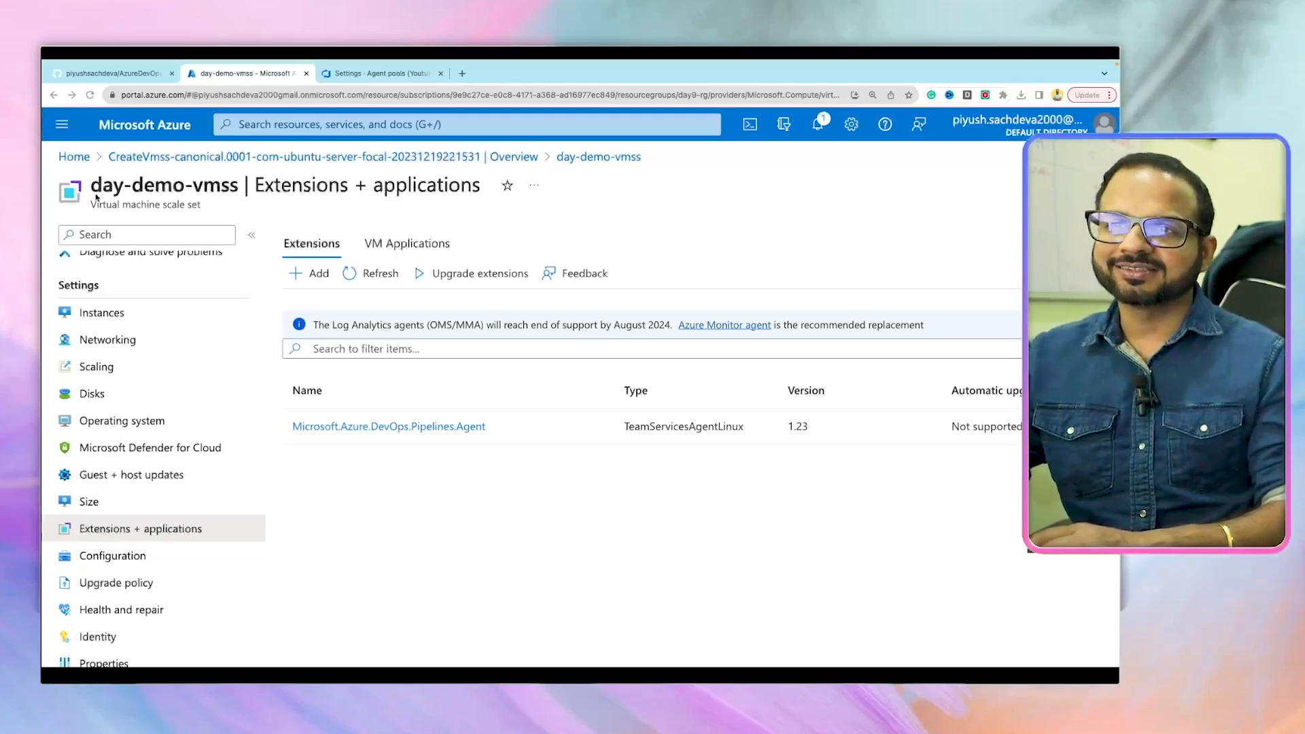
Start adding an extension to day-demo-vmss and look through the gallery of available Linux extensions.
left_click(316, 276)
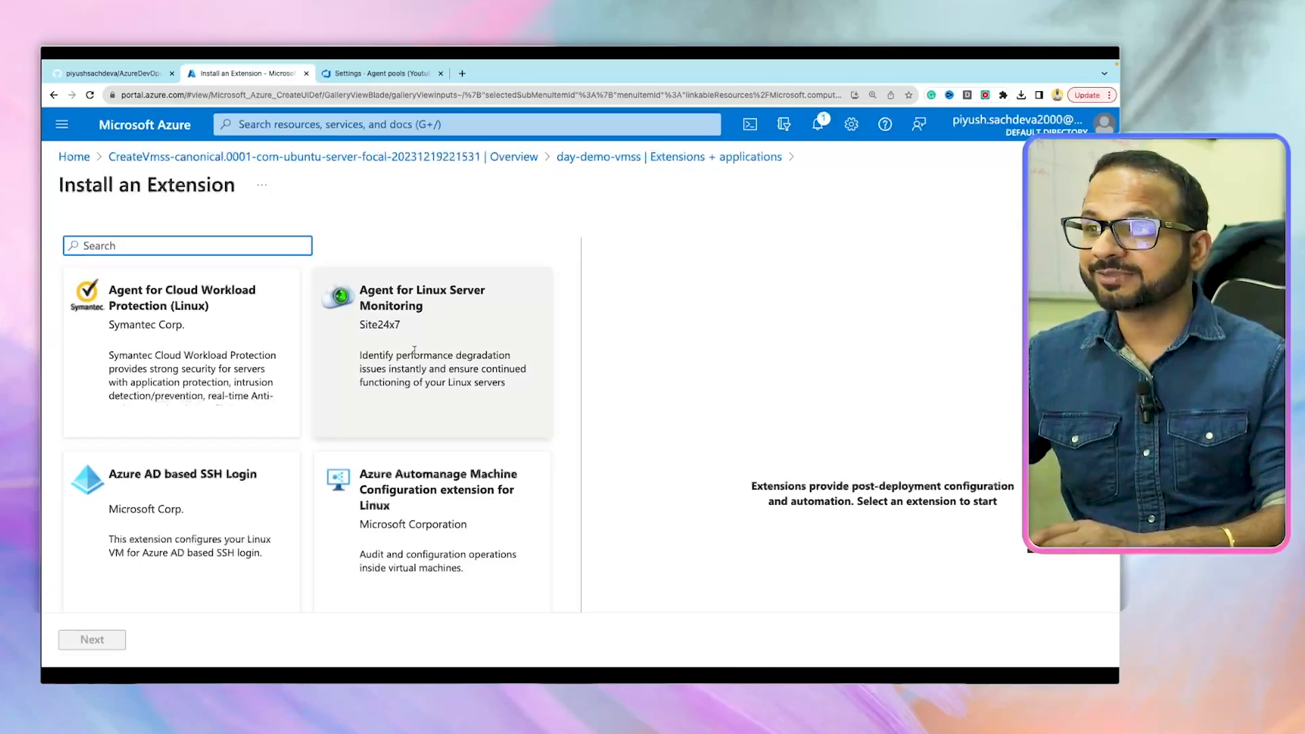
scroll(264, 447, "down", 4)
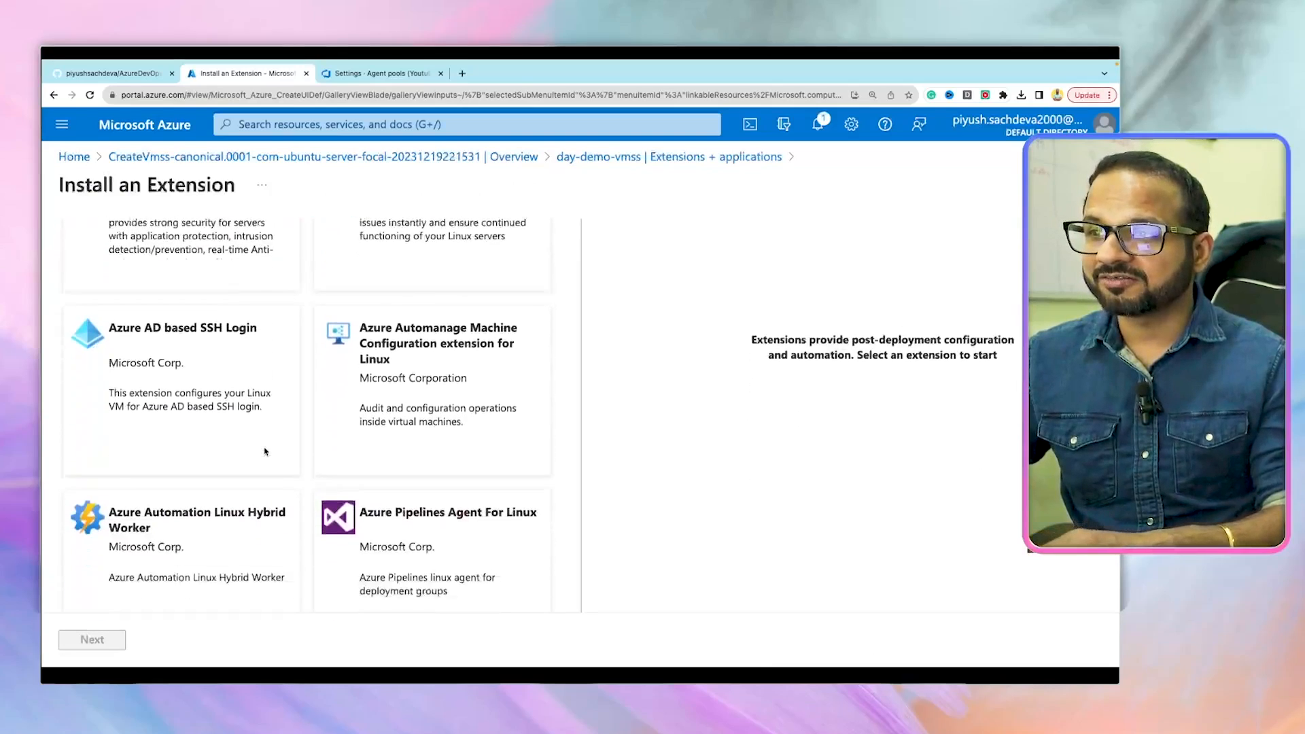
scroll(264, 447, "down", 1)
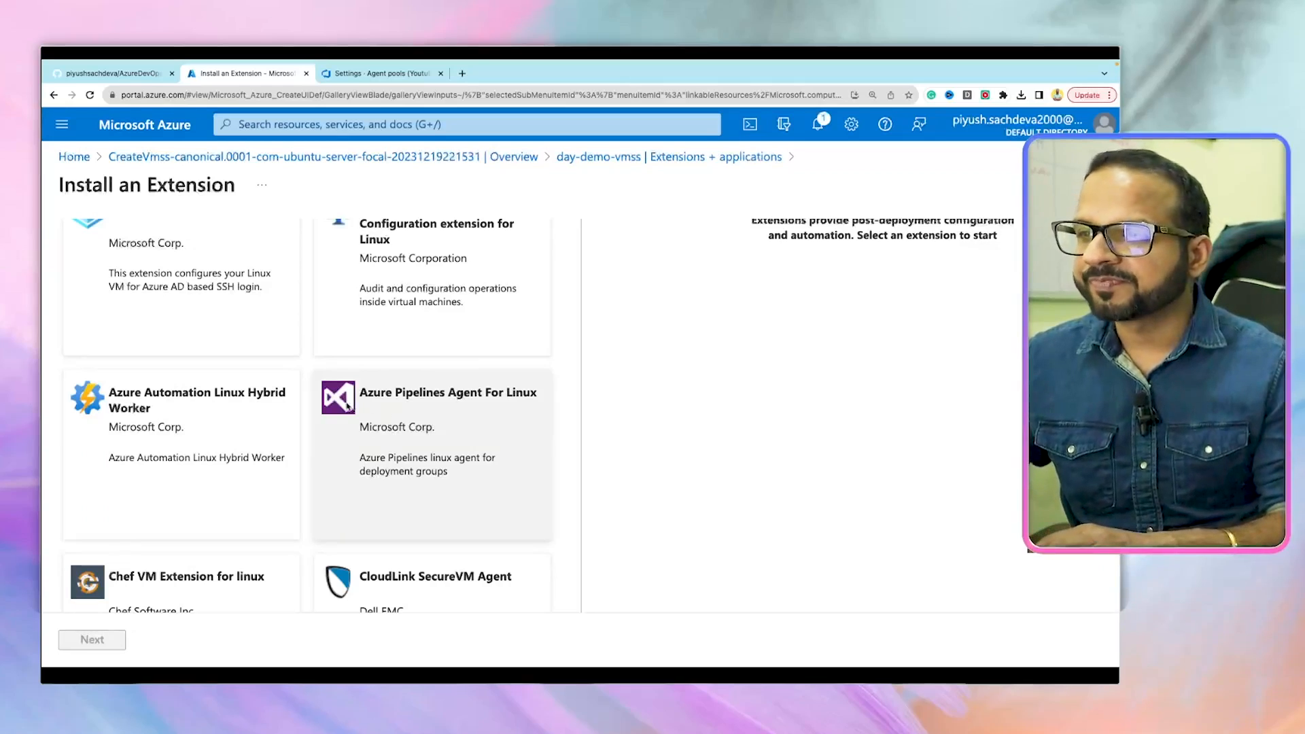
scroll(347, 405, "up", 3)
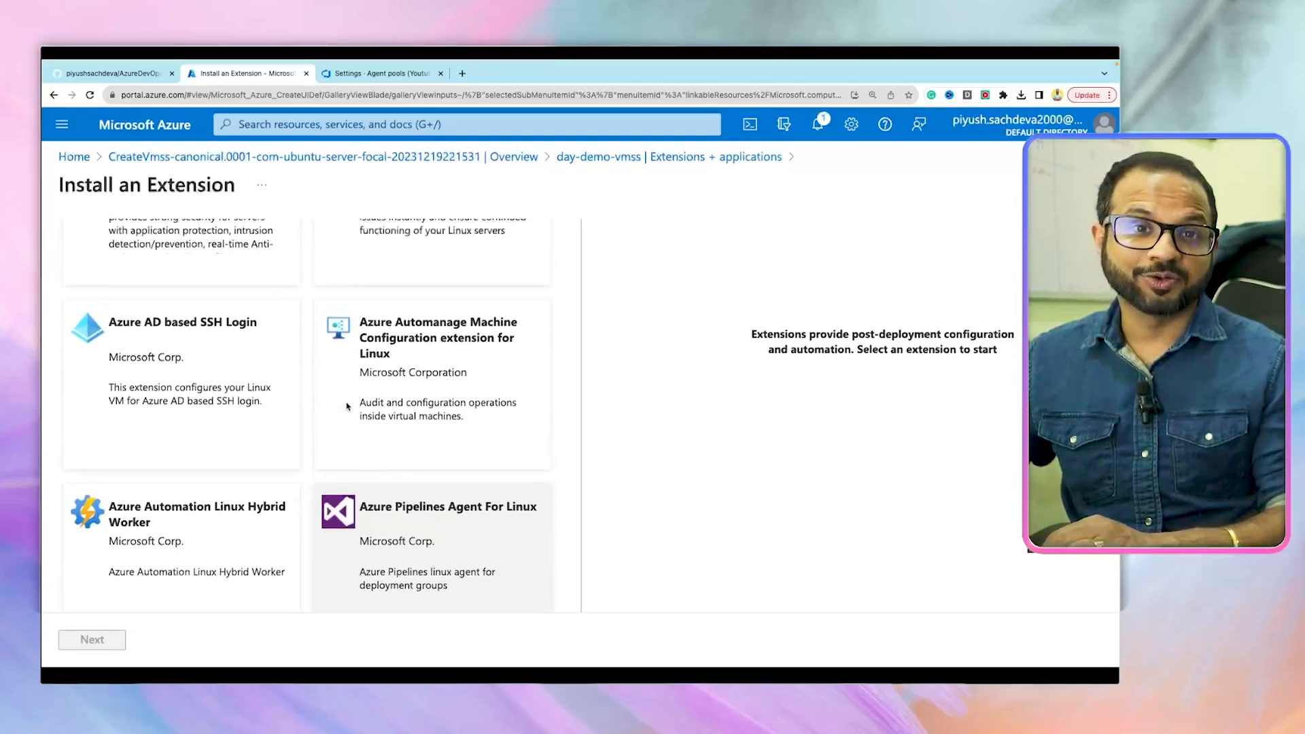
scroll(347, 406, "up", 1)
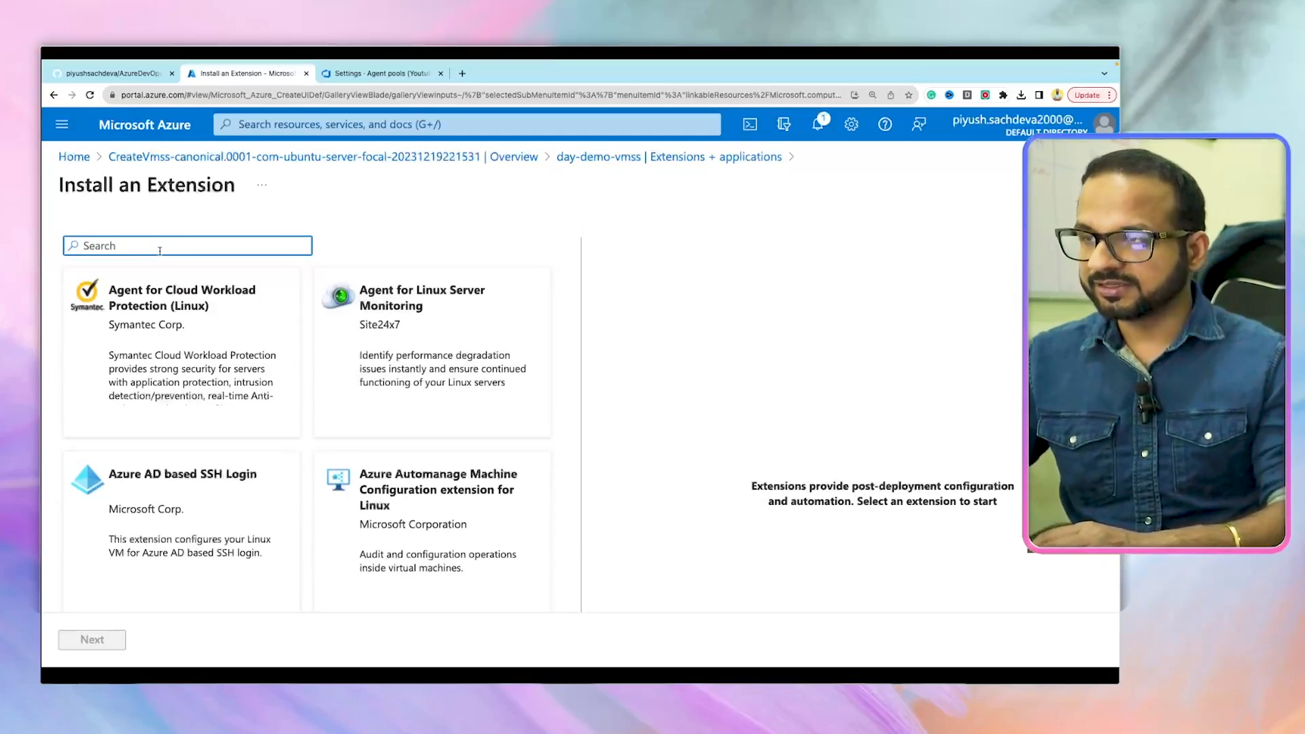
Search the extensions for custom, view the Custom script for linux overview, and leave without installing it.
type("custom")
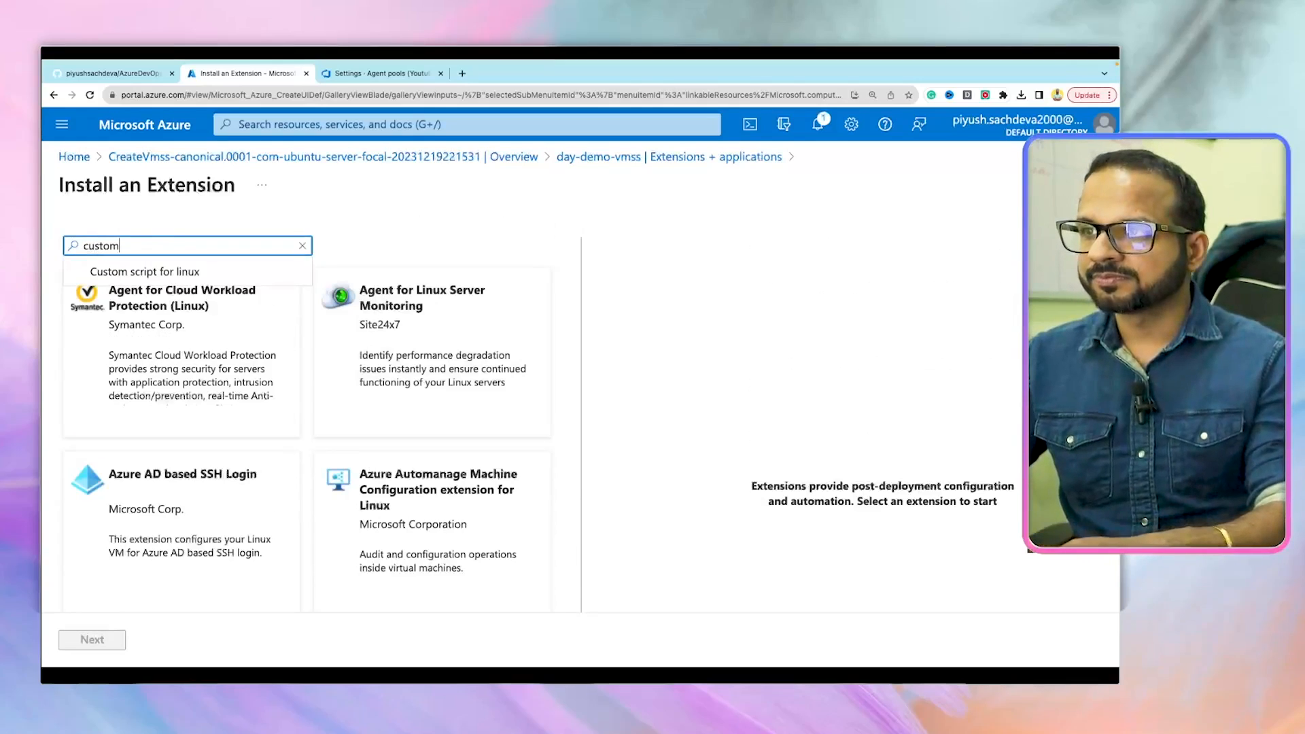
left_click(153, 277)
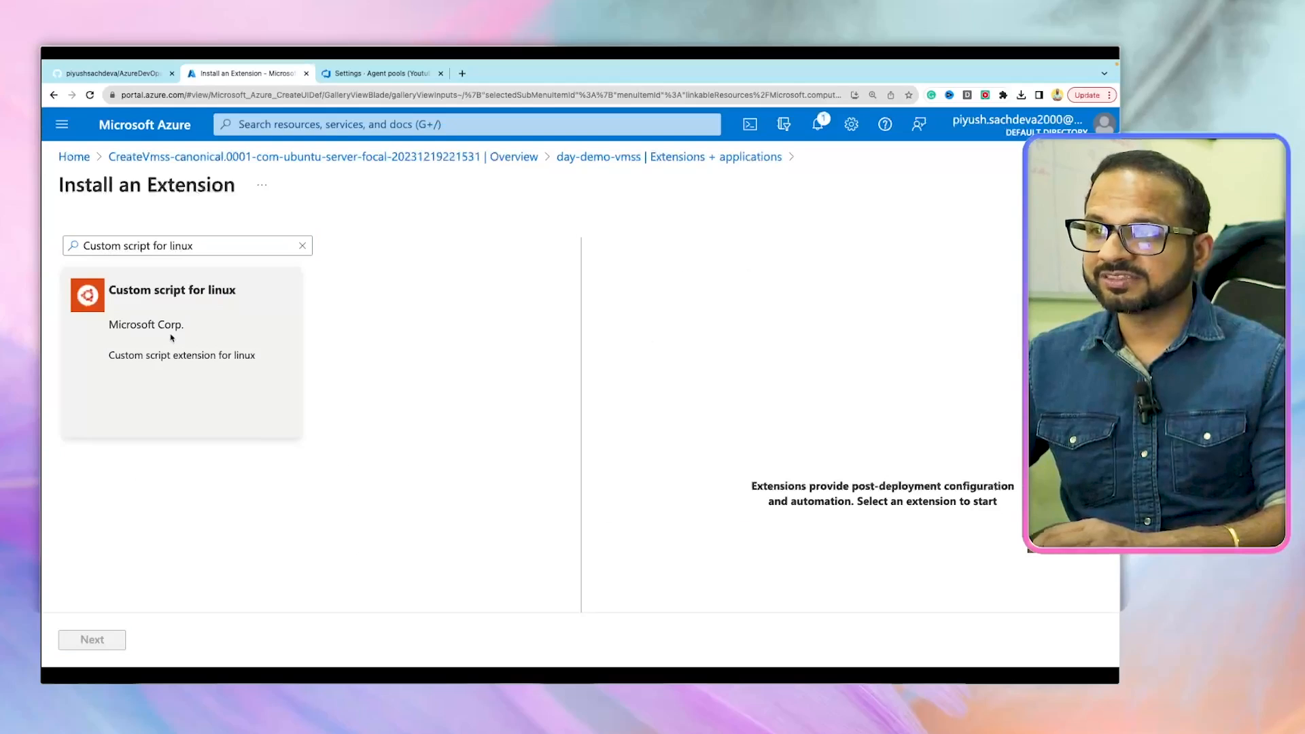
left_click(171, 338)
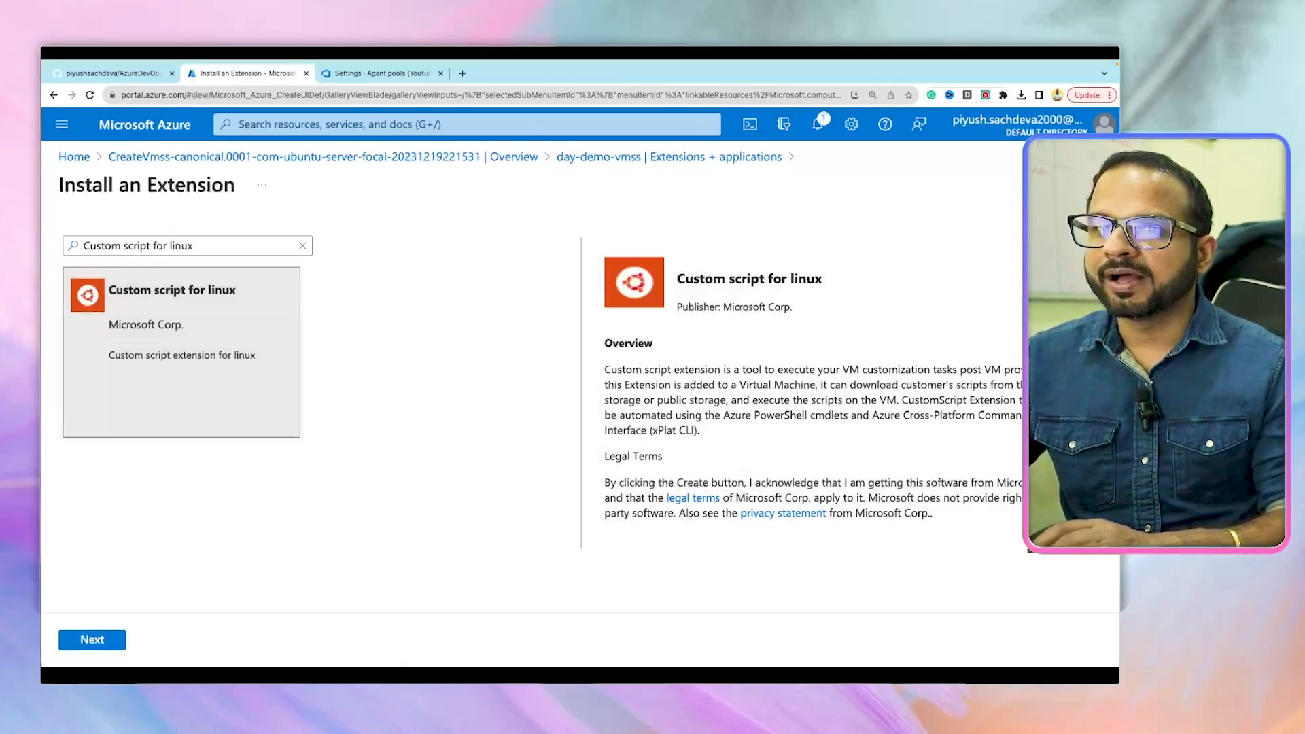
left_click(1099, 185)
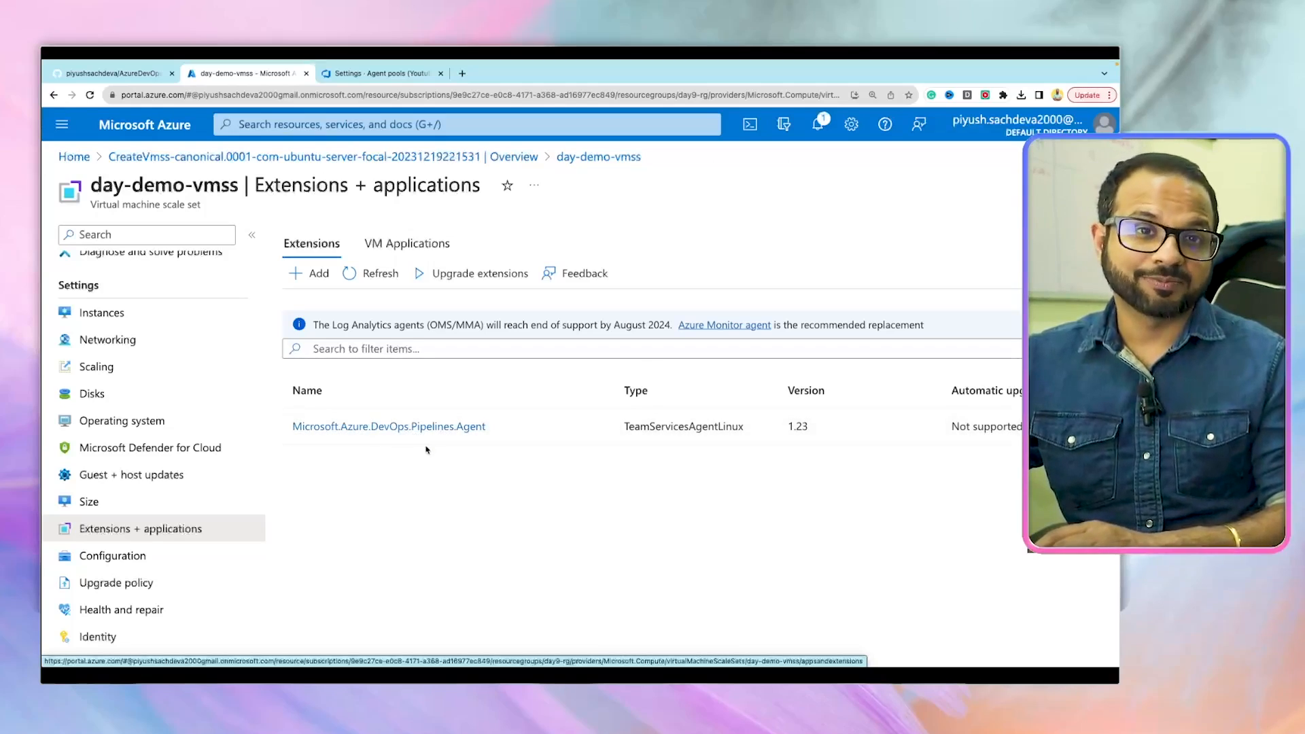
Show the virtual machine instances of day-demo-vmss and refresh their list.
scroll(149, 415, "down", 1)
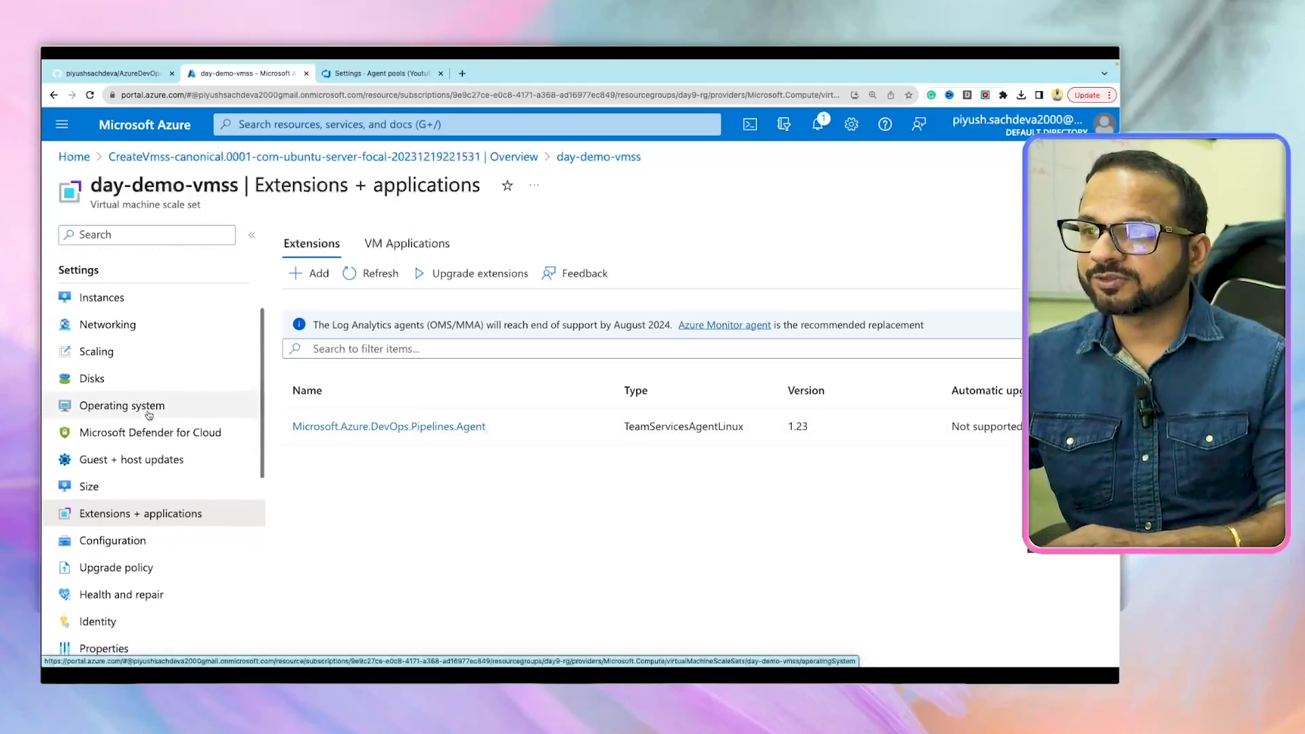
scroll(149, 414, "up", 3)
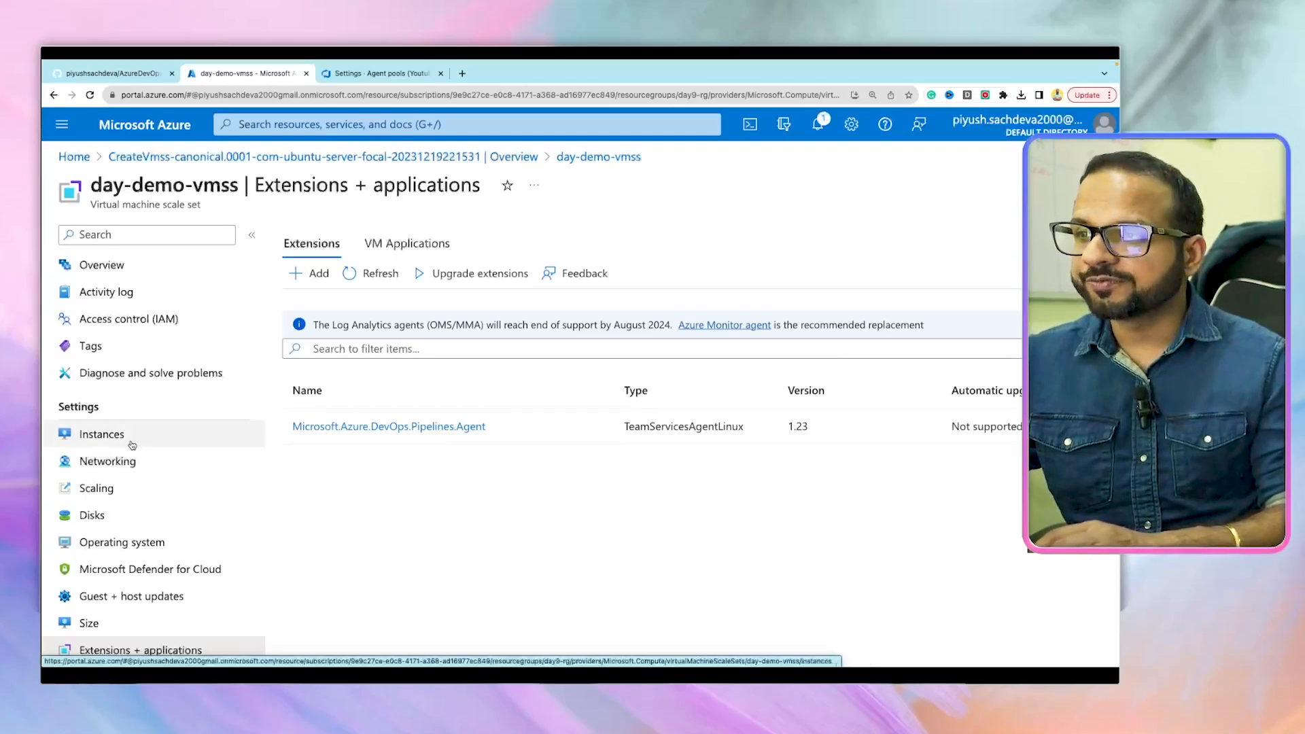
left_click(135, 442)
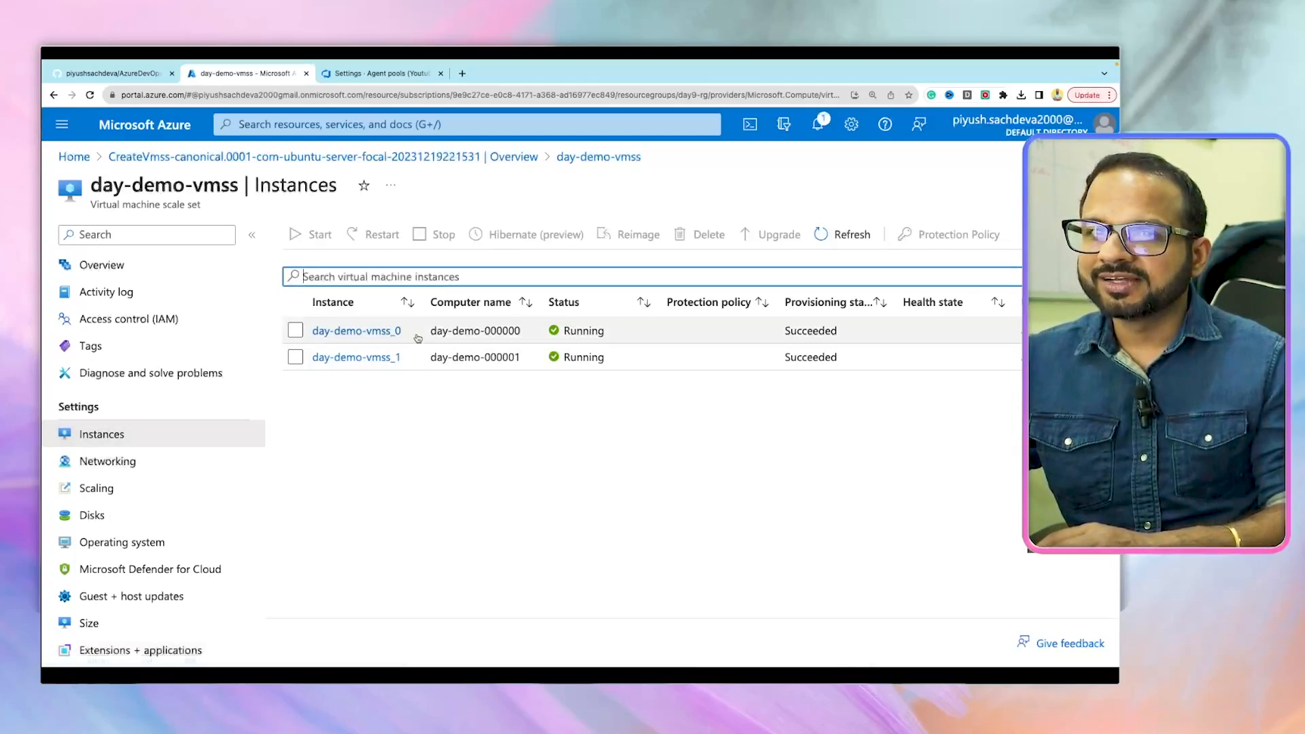
left_click(843, 238)
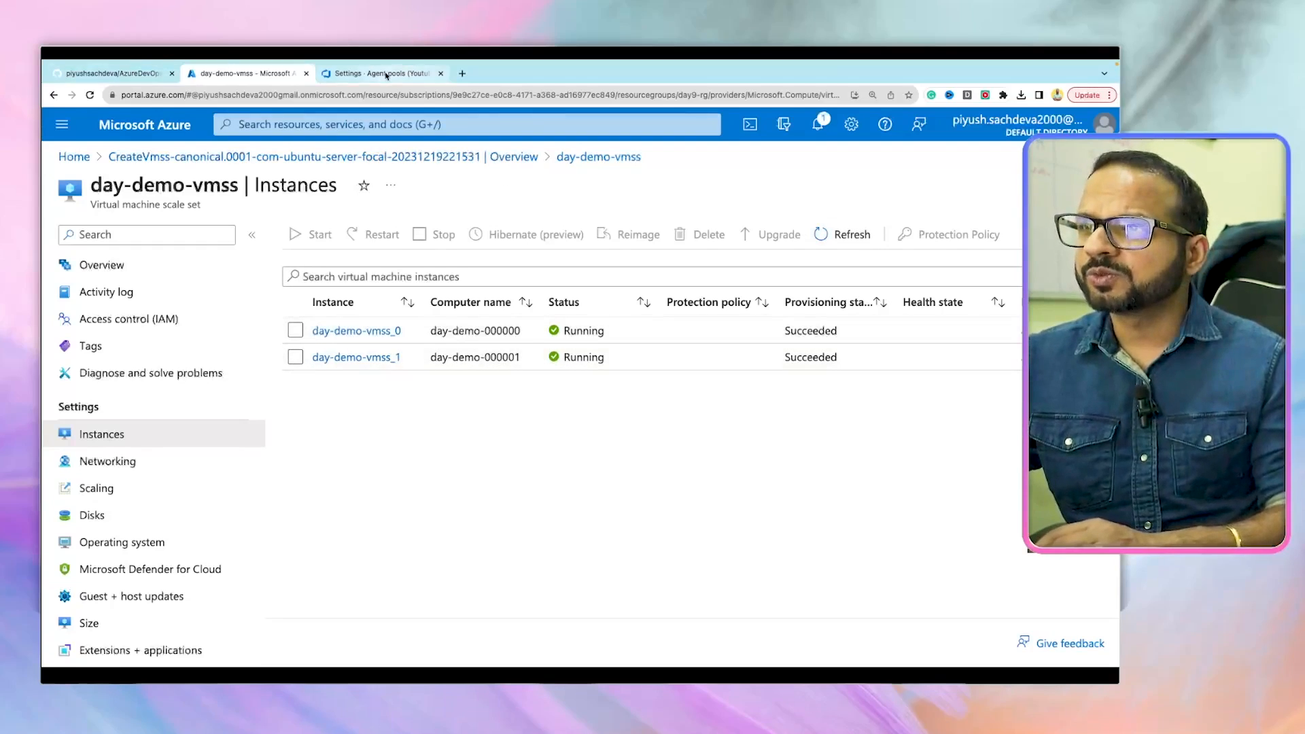
Reload the demo9-pool agents page in Azure DevOps and compare its agents with the scale set's instances.
left_click(386, 73)
left_click(90, 94)
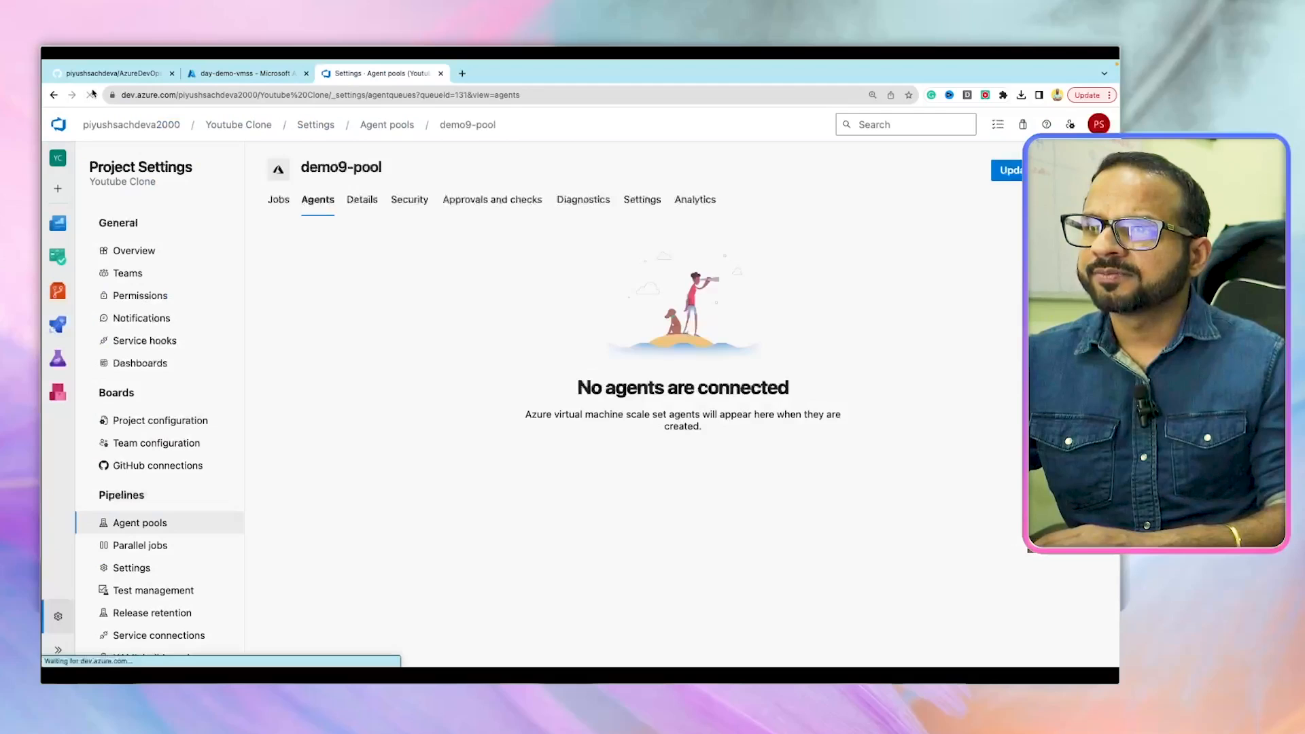
left_click(242, 76)
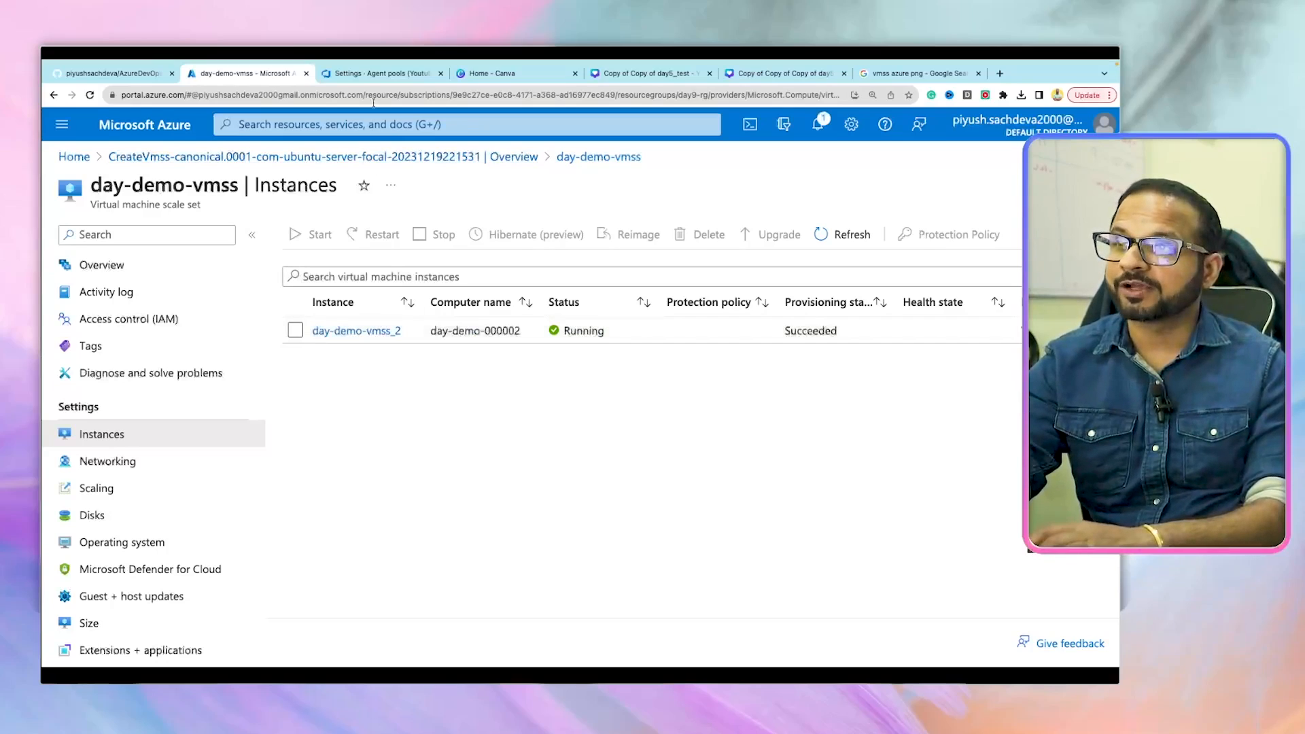
left_click(369, 73)
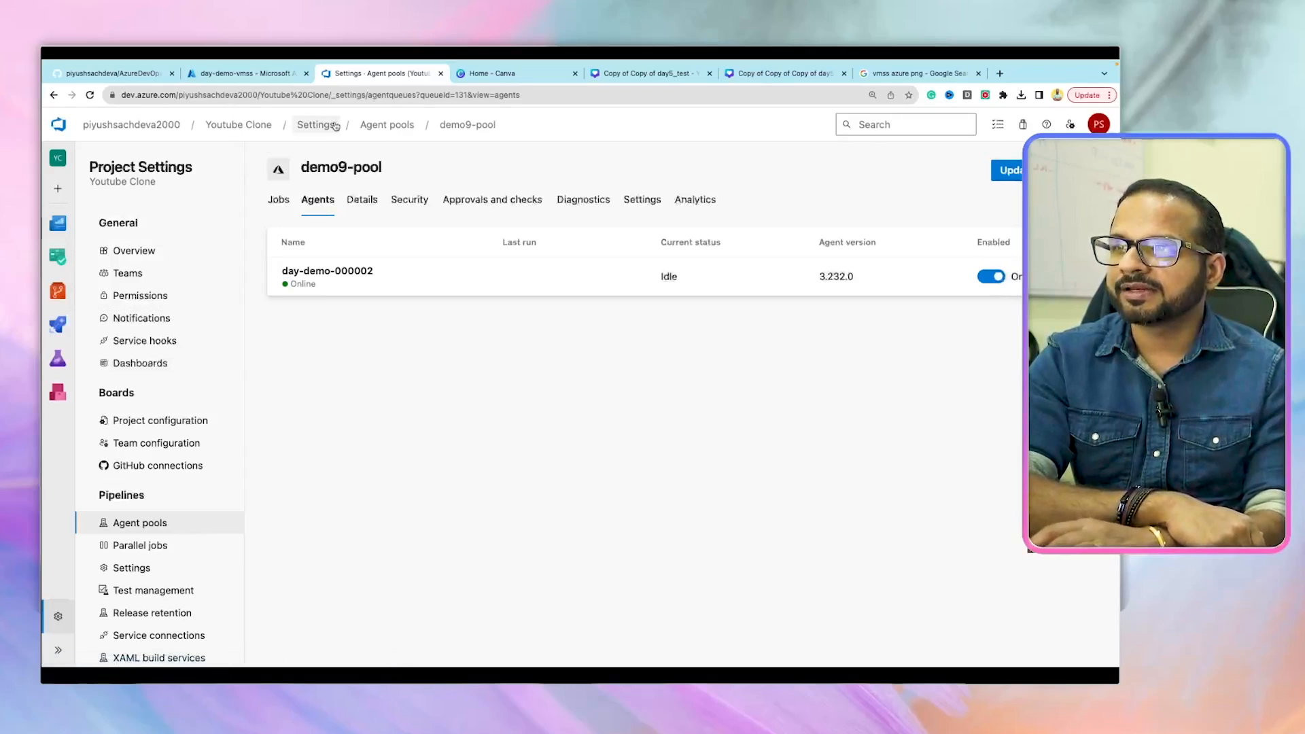
Open the Youtube Clone pipeline's azure-pipelines.yml for editing at the Build job's pool section.
left_click(252, 130)
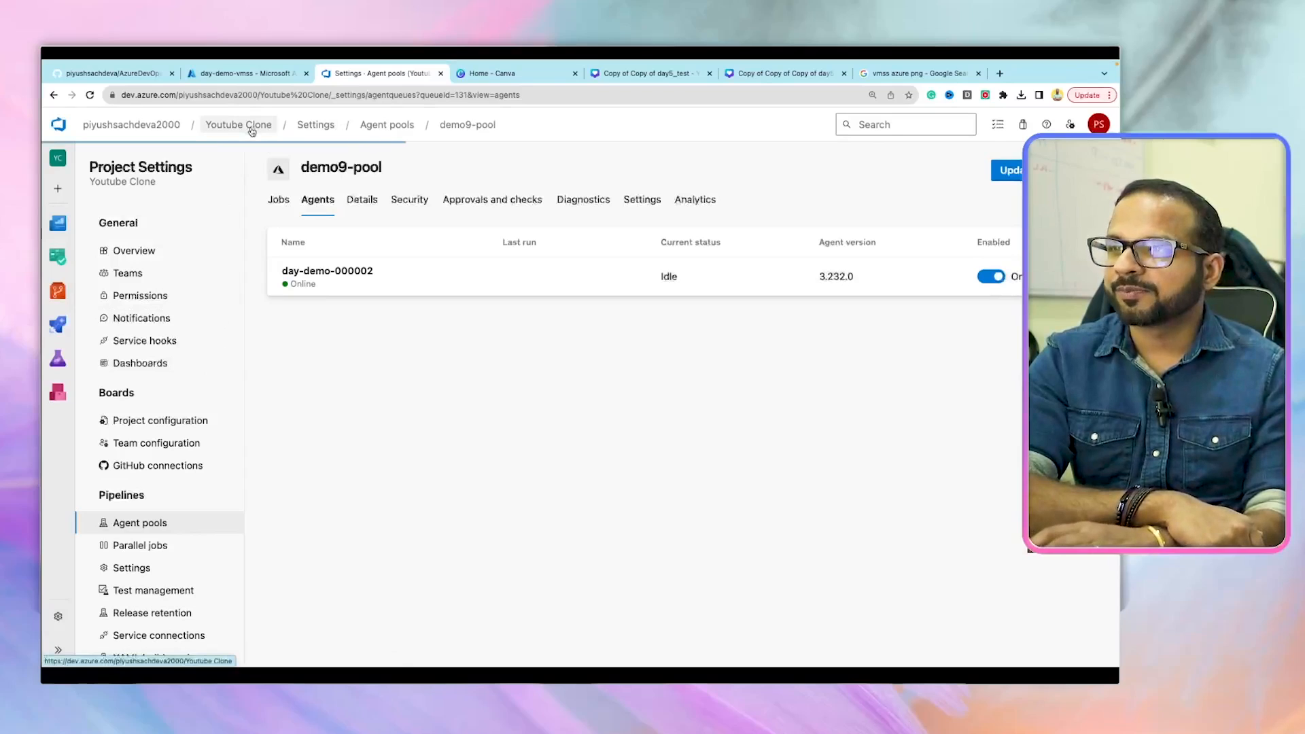
mouse_move(117, 382)
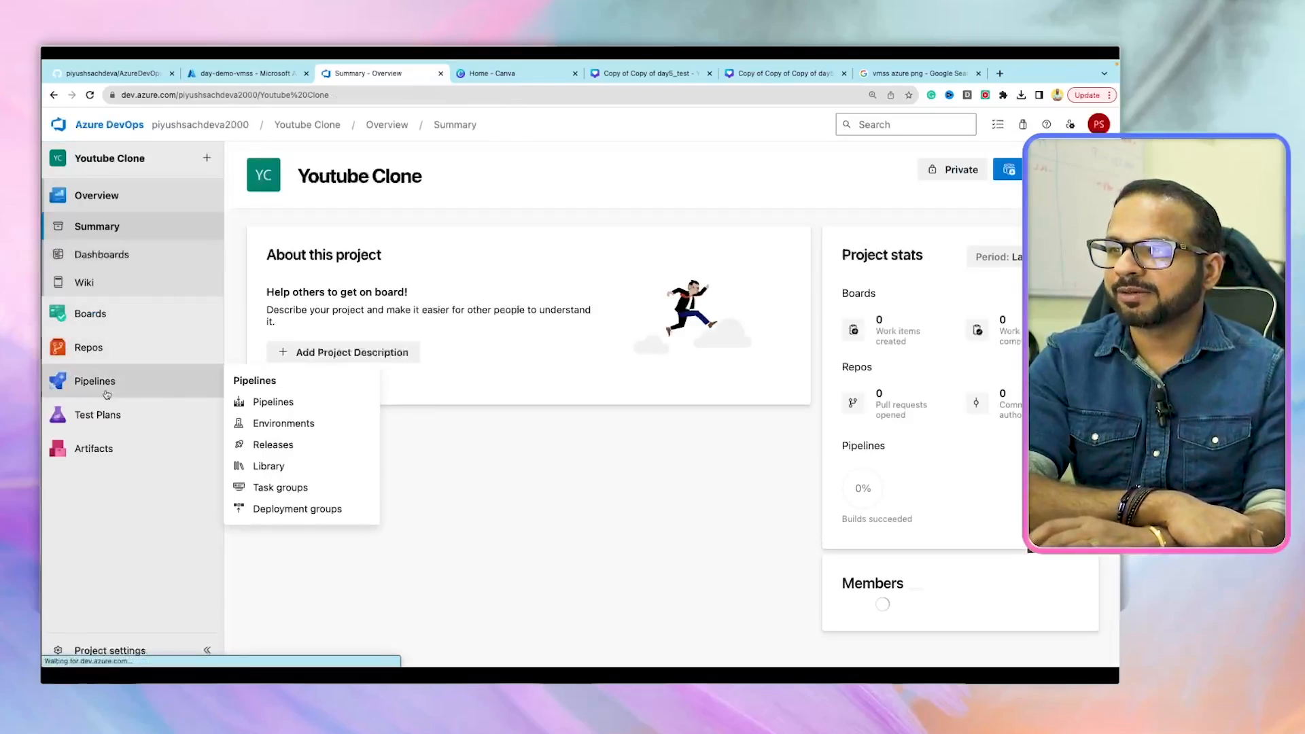
left_click(274, 403)
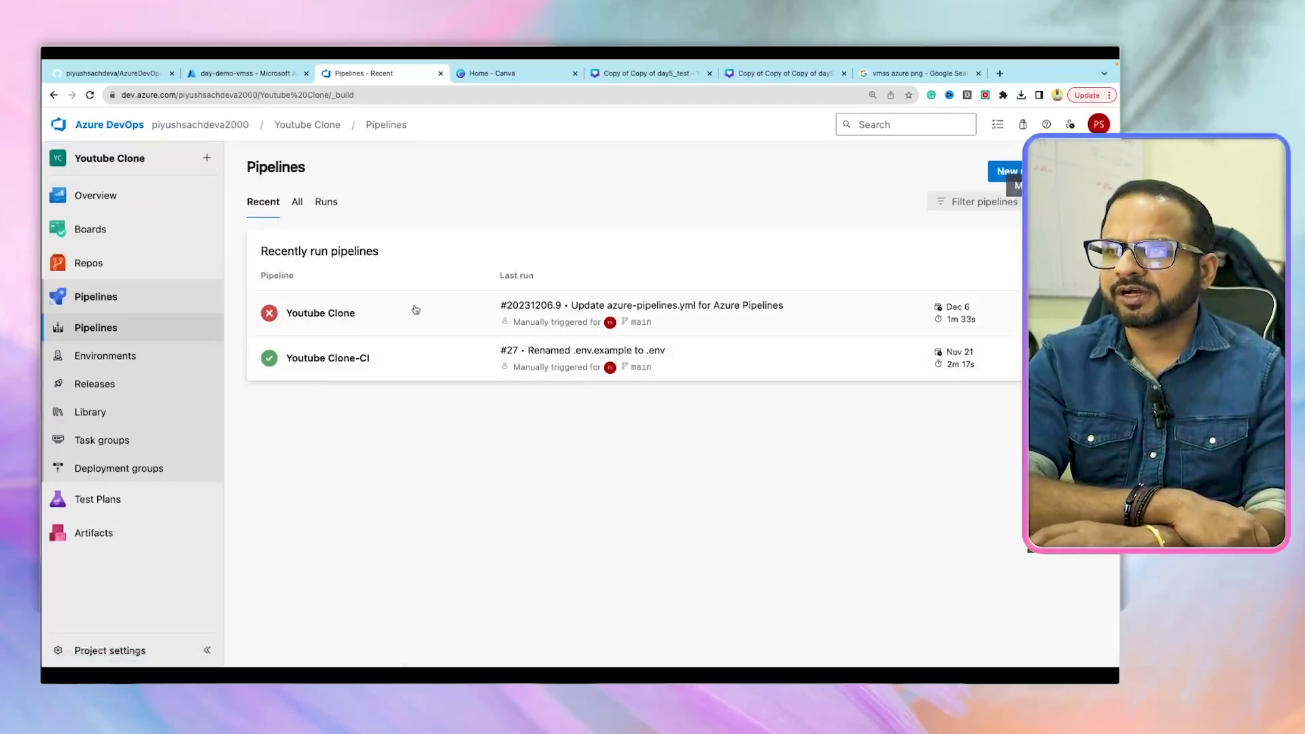
left_click(346, 314)
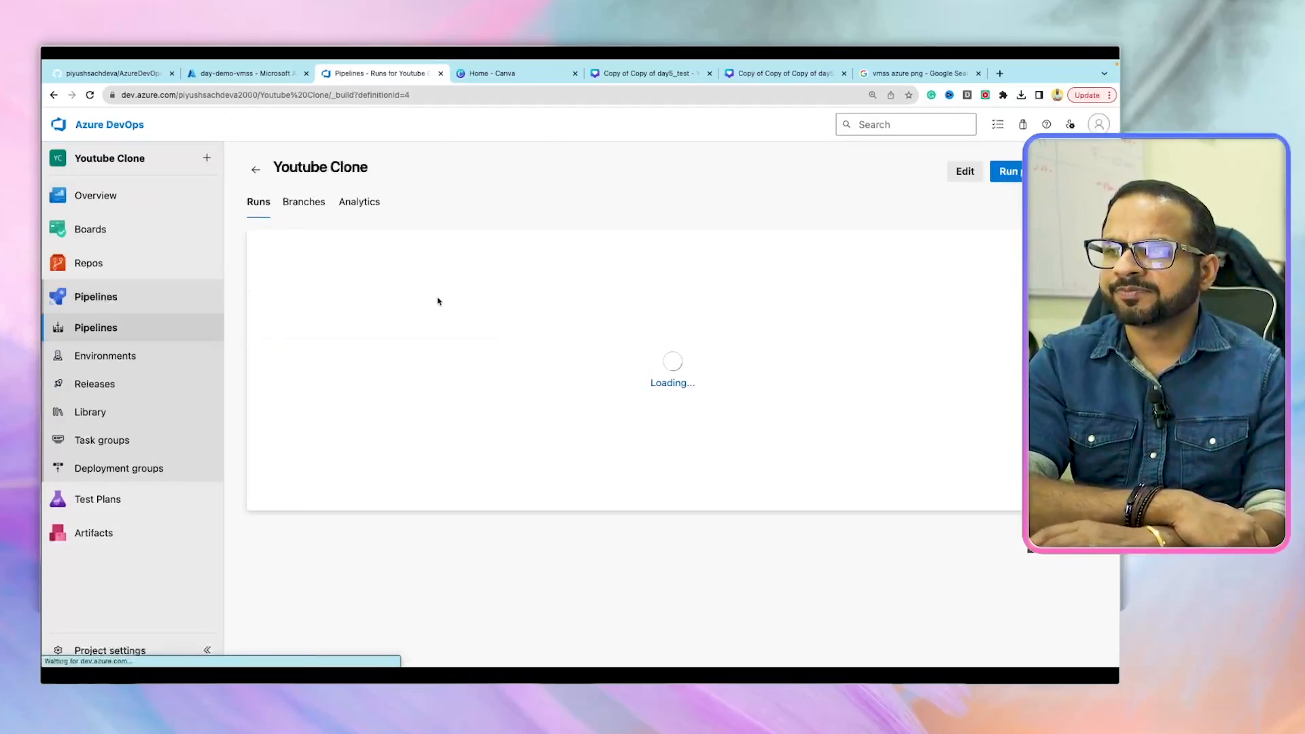
left_click(977, 178)
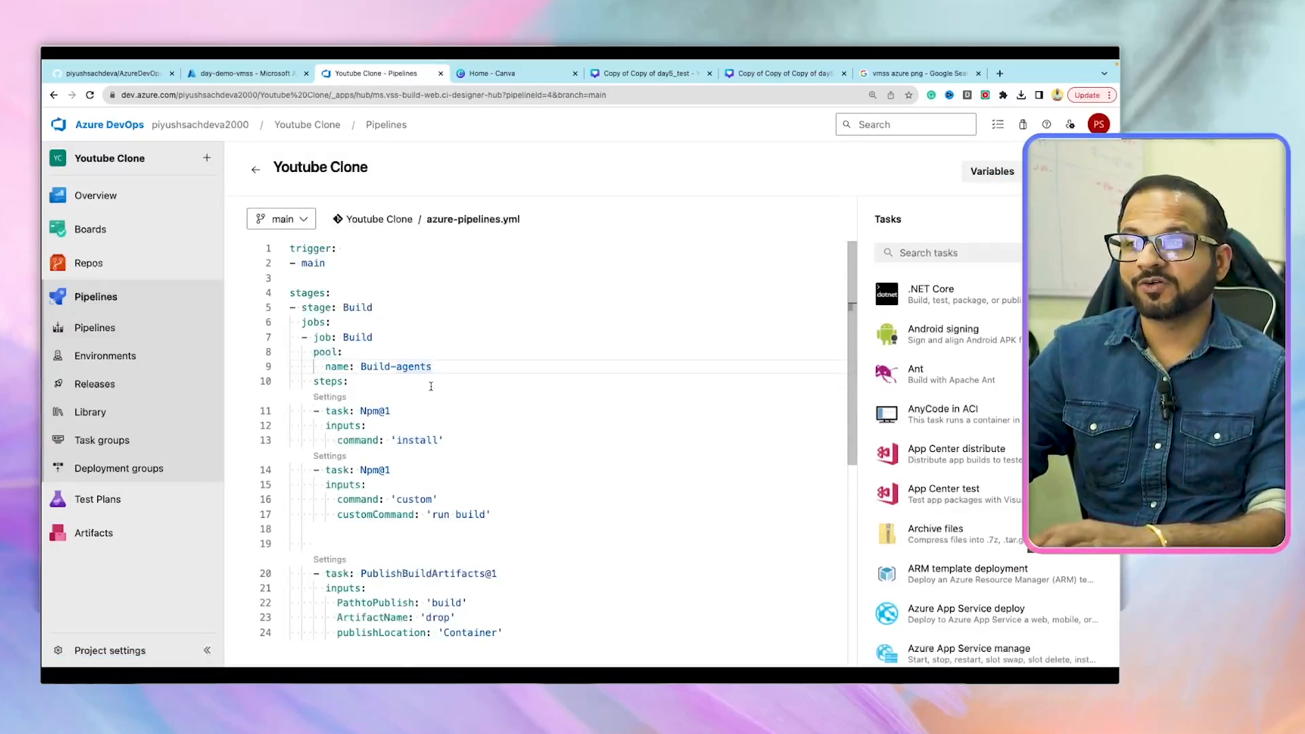
key("Down")
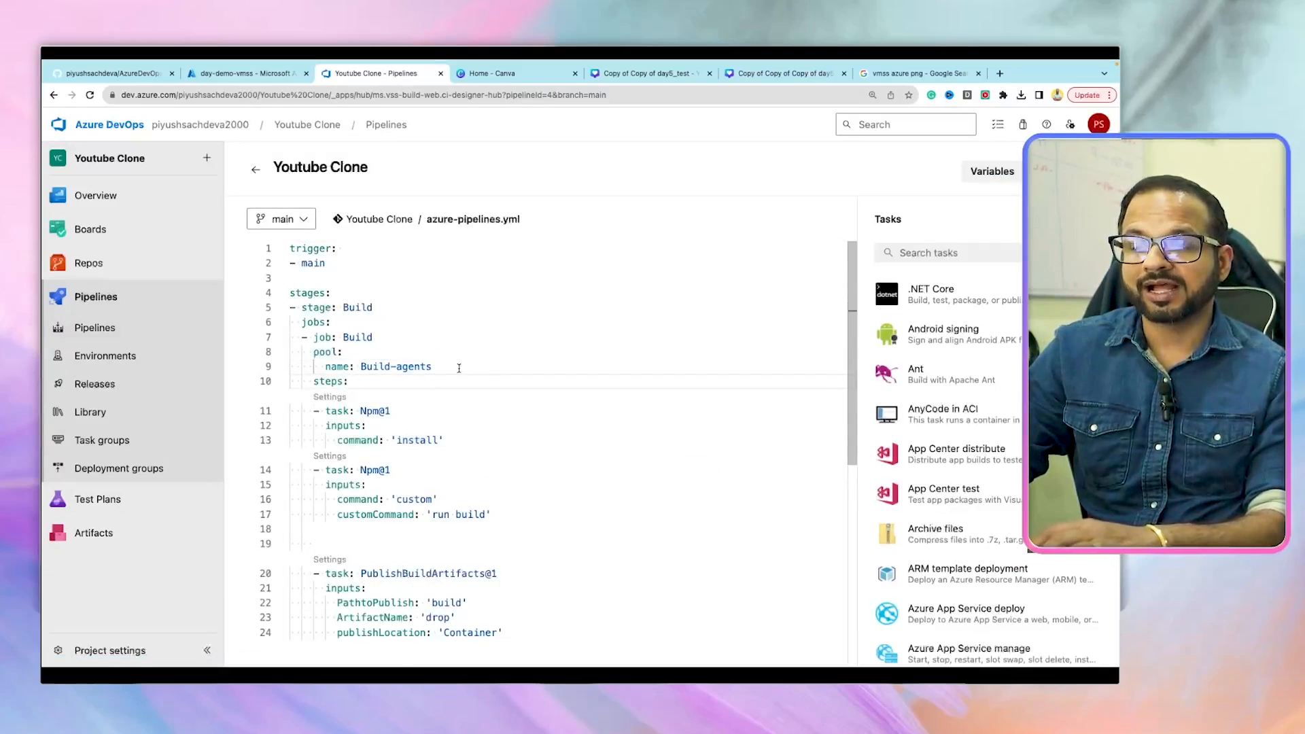
Replace the Build job's pool name with day9-vmss in azure-pipelines.yml.
left_click_drag(432, 367, 359, 362)
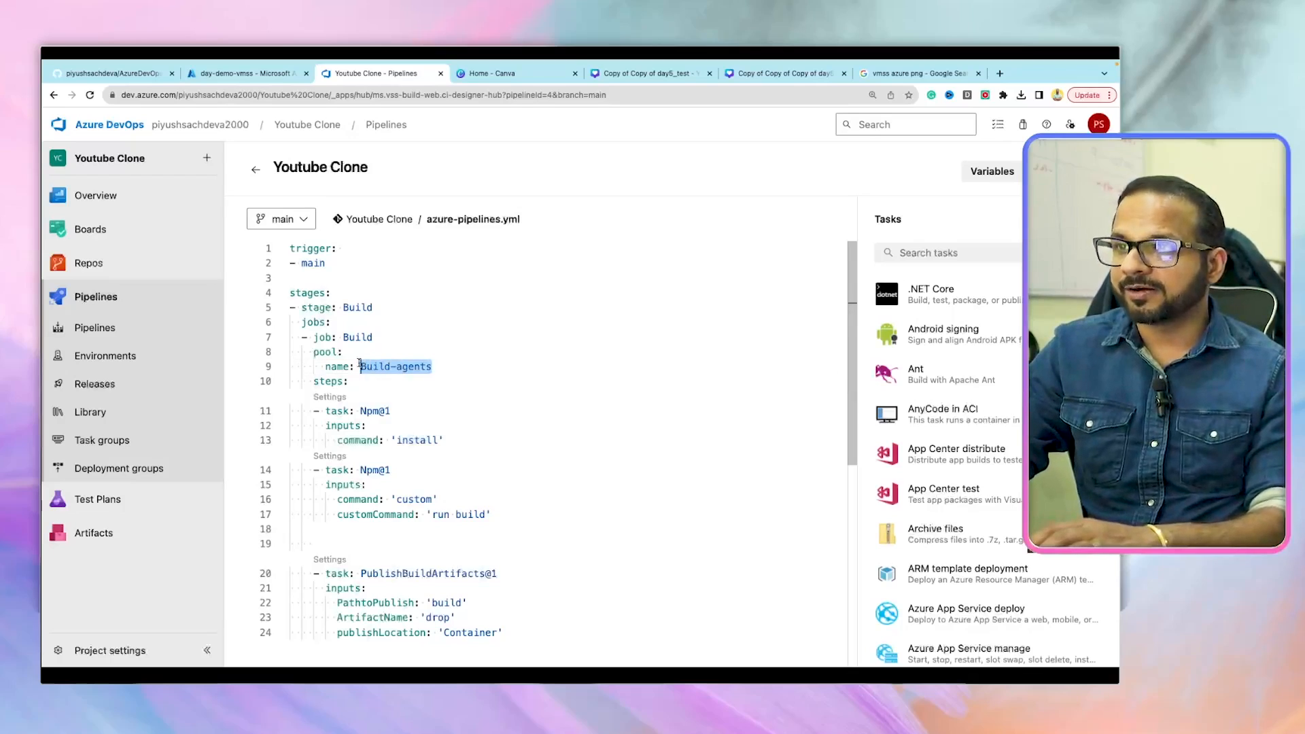
type("day9-")
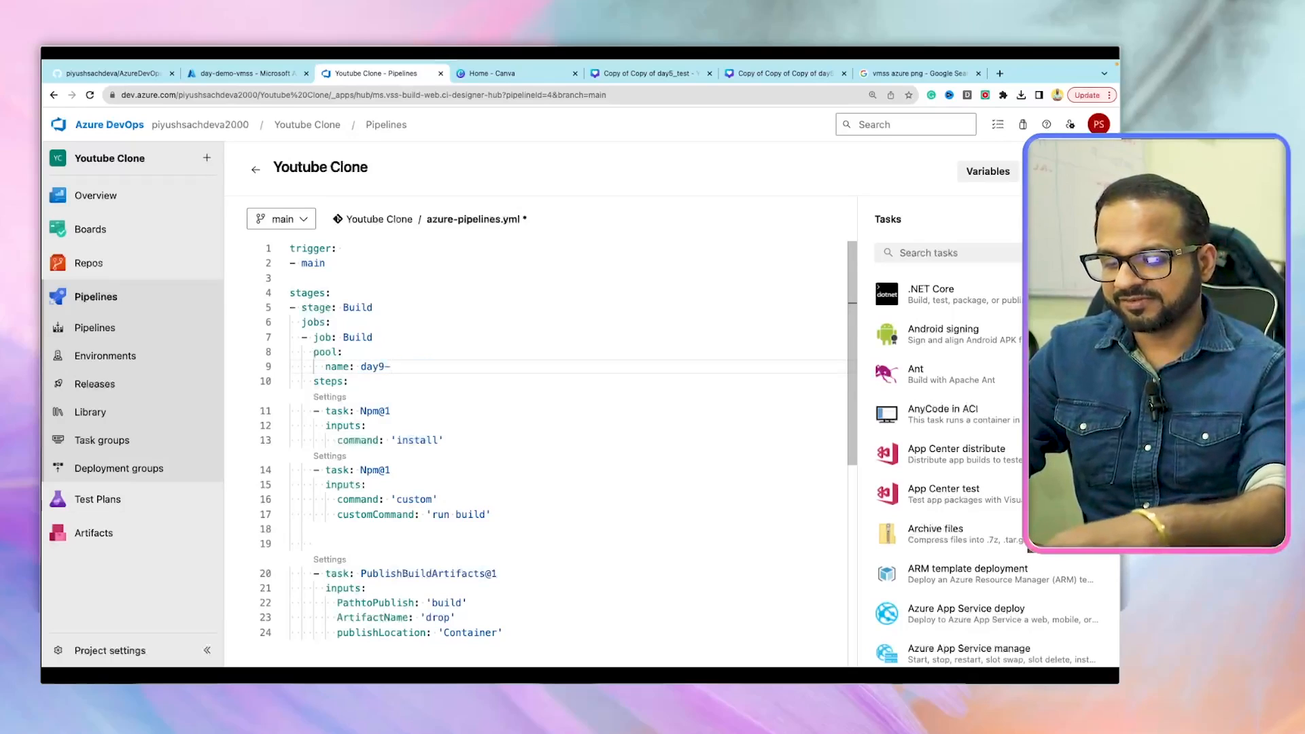
type("vmss")
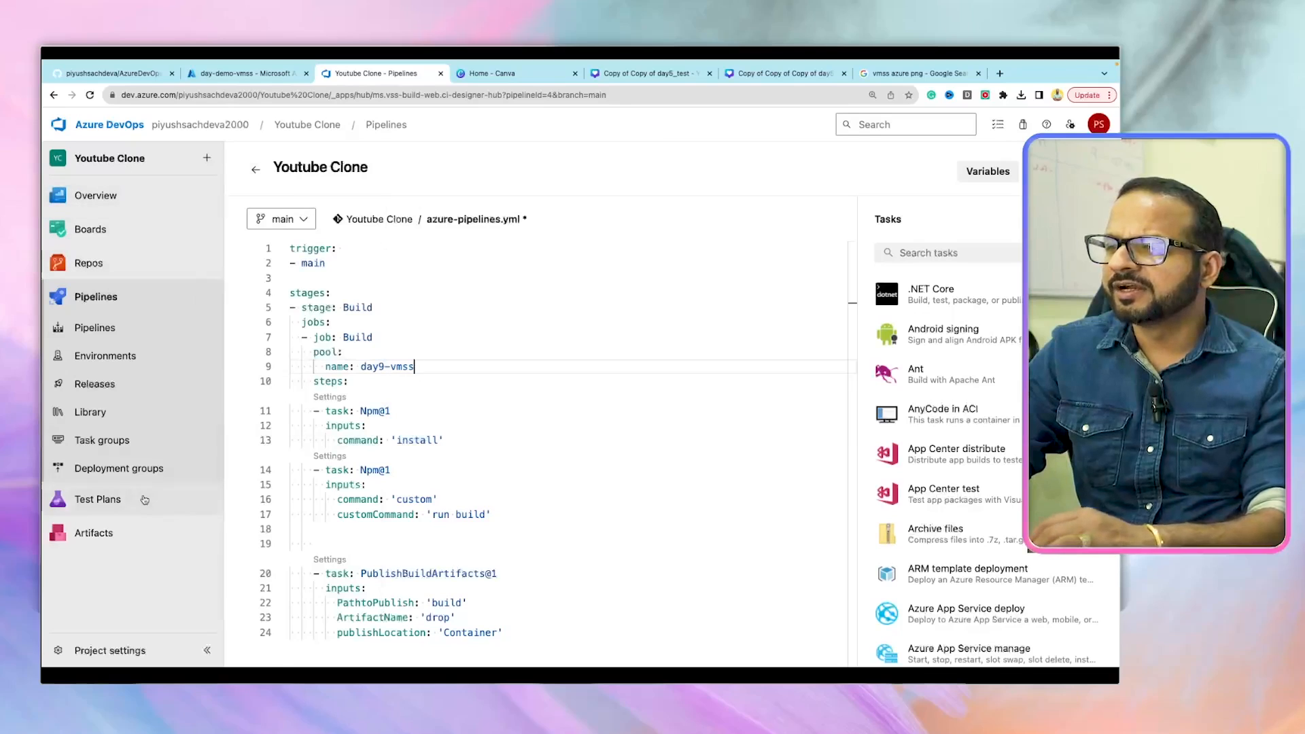
Open the project settings in a separate browser tab and check the pool's name among the agent pools.
right_click(105, 651)
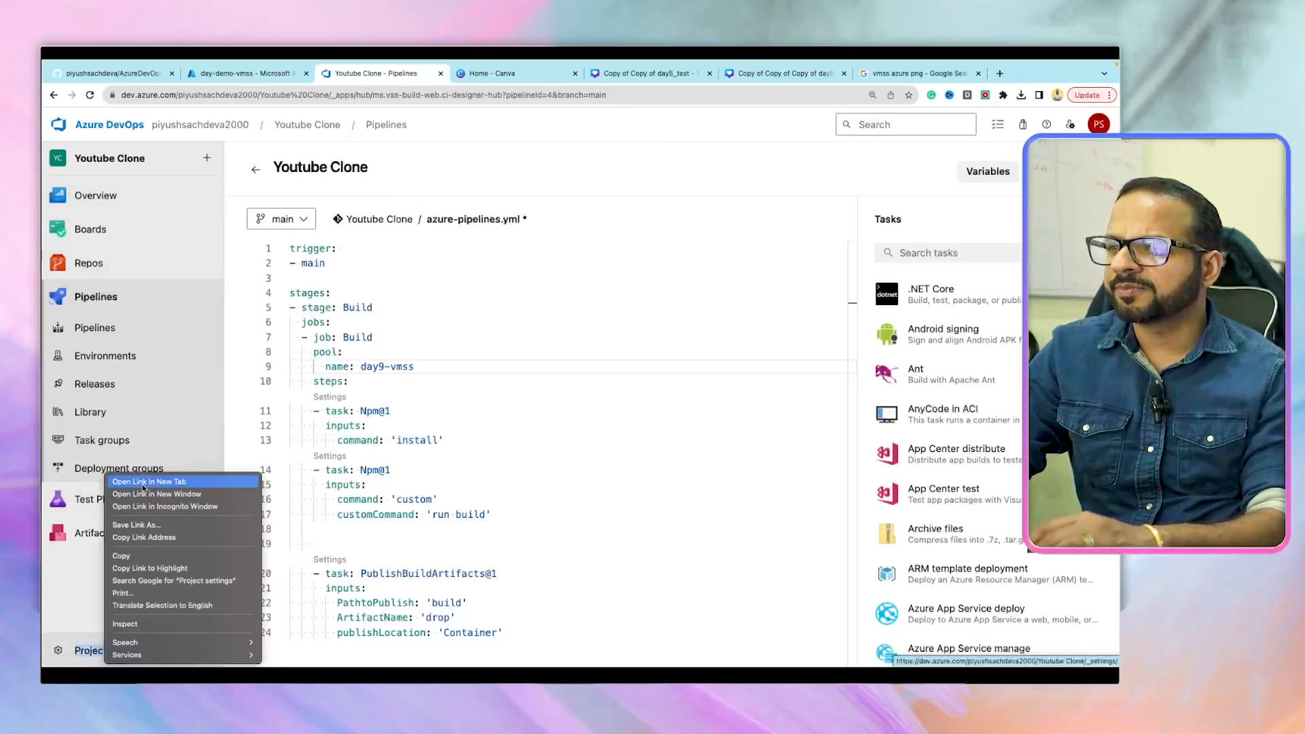
left_click(144, 481)
key("ctrl+Tab")
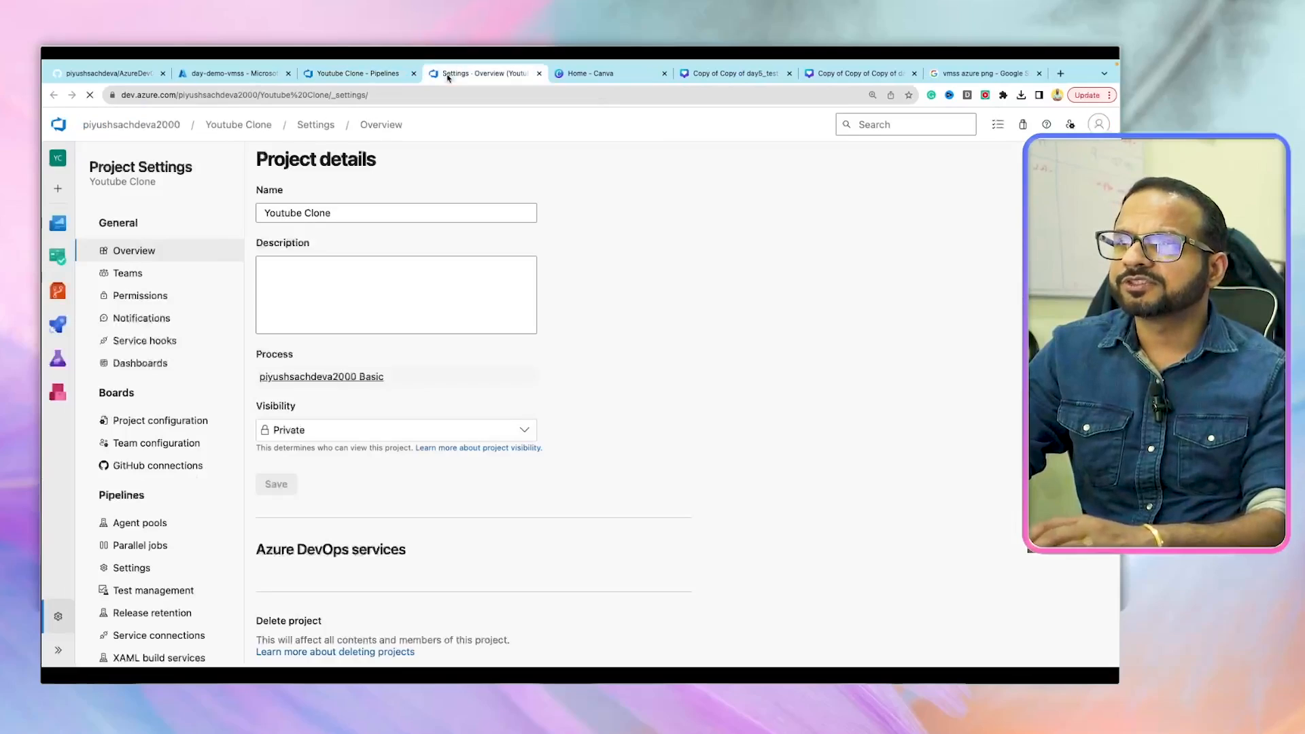
left_click(142, 524)
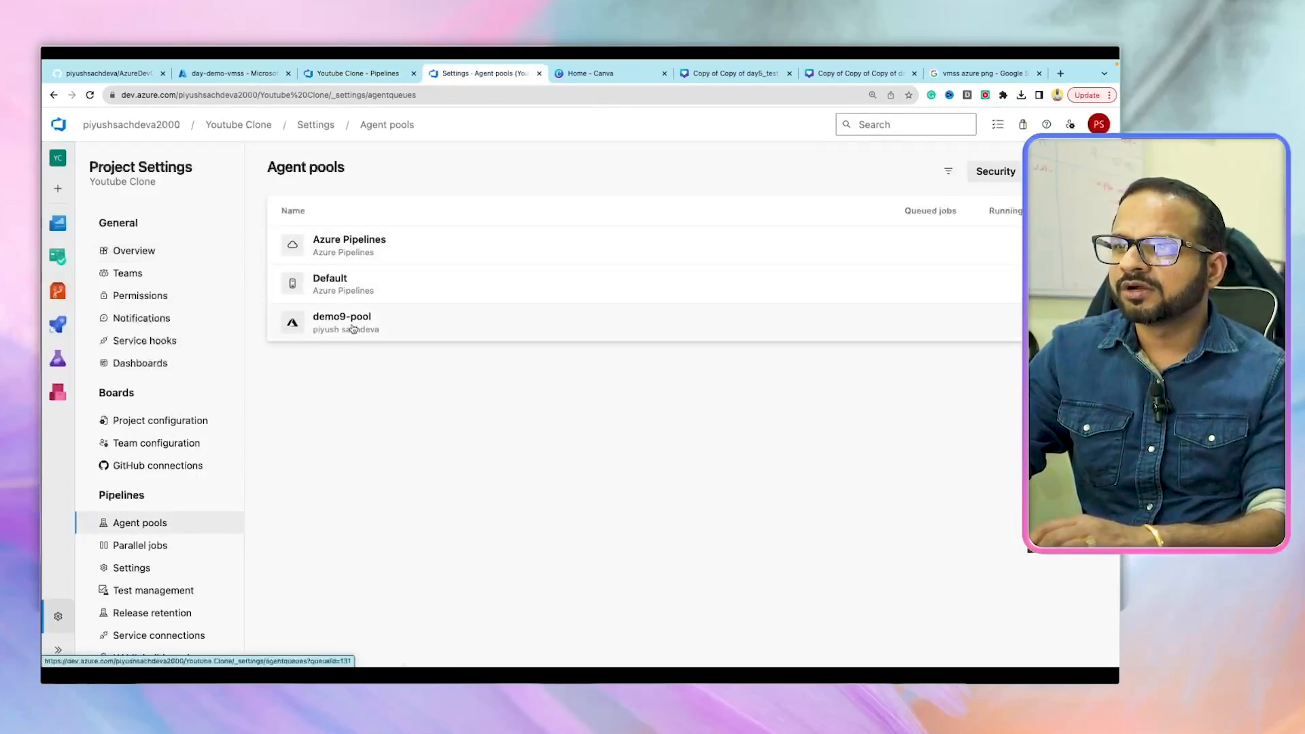
Return to the pipeline editor and change the day9 part of the Build job's pool name to demo9.
left_click(358, 73)
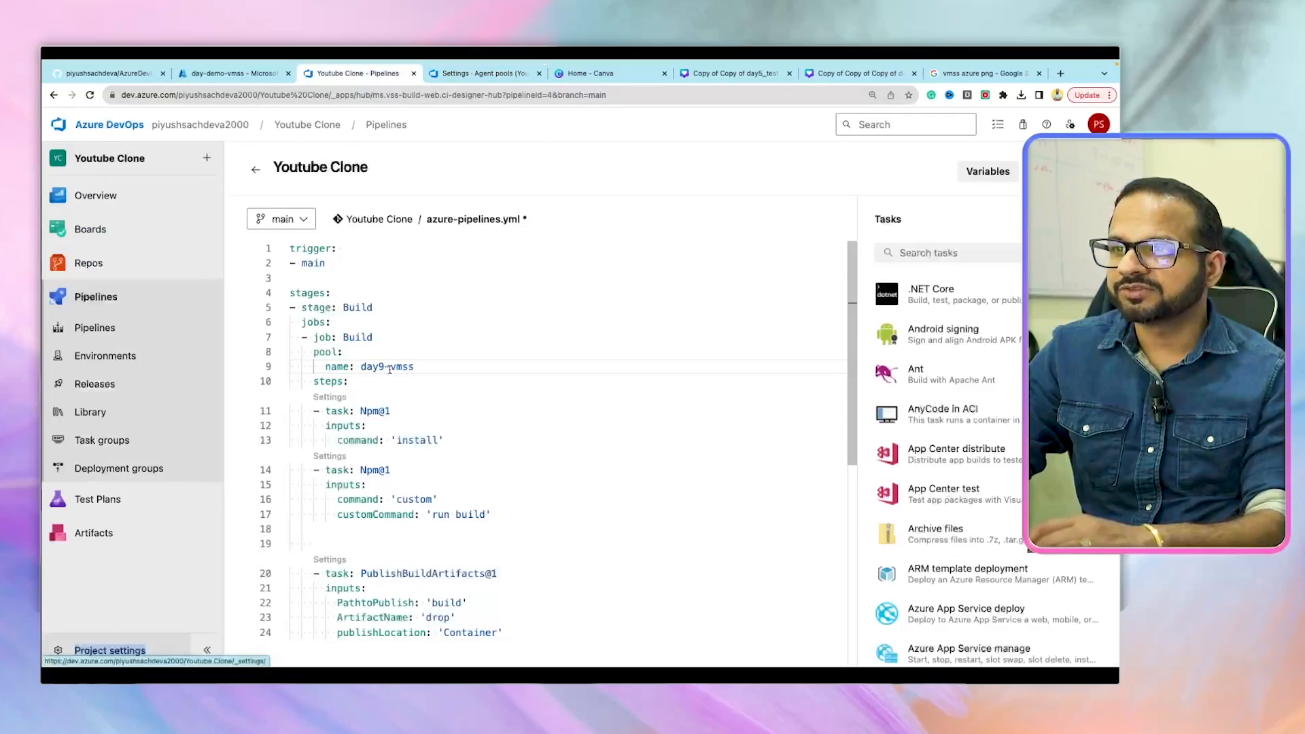
left_click(381, 366)
key("BackSpace")
key("BackSpace")
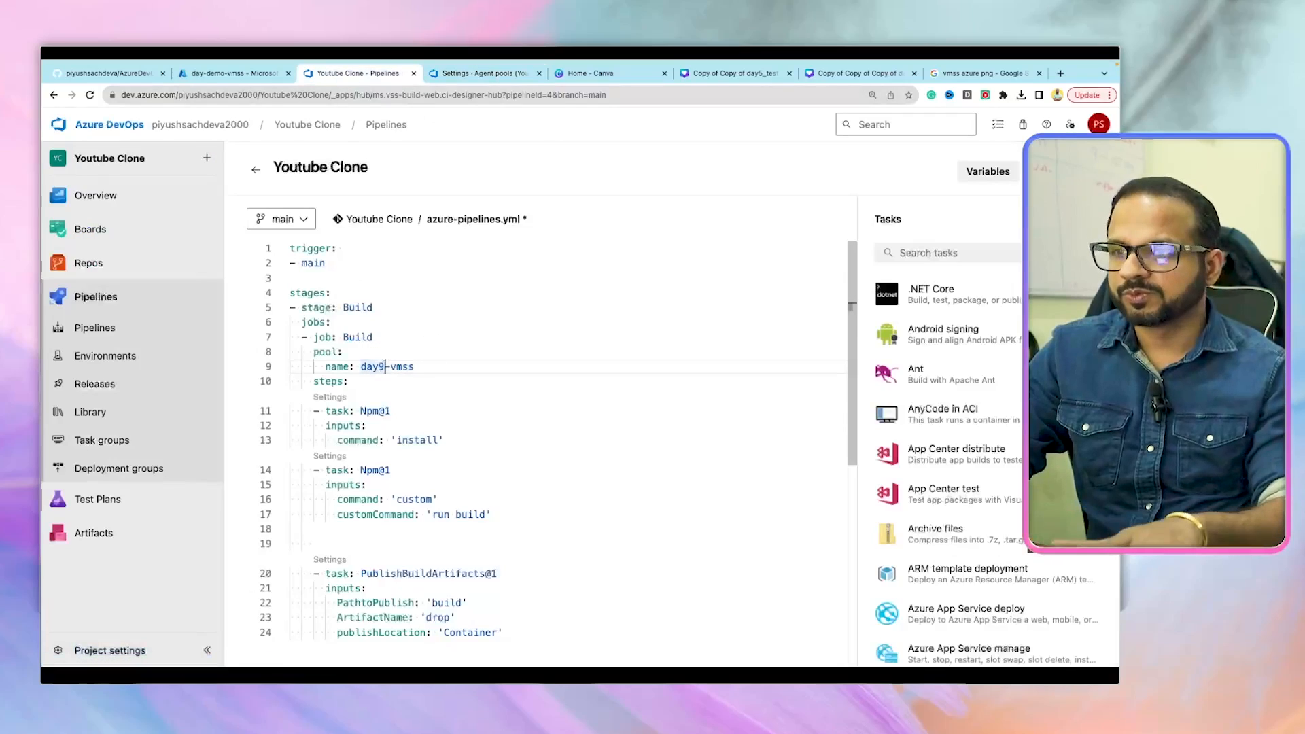
key("BackSpace")
type("emo")
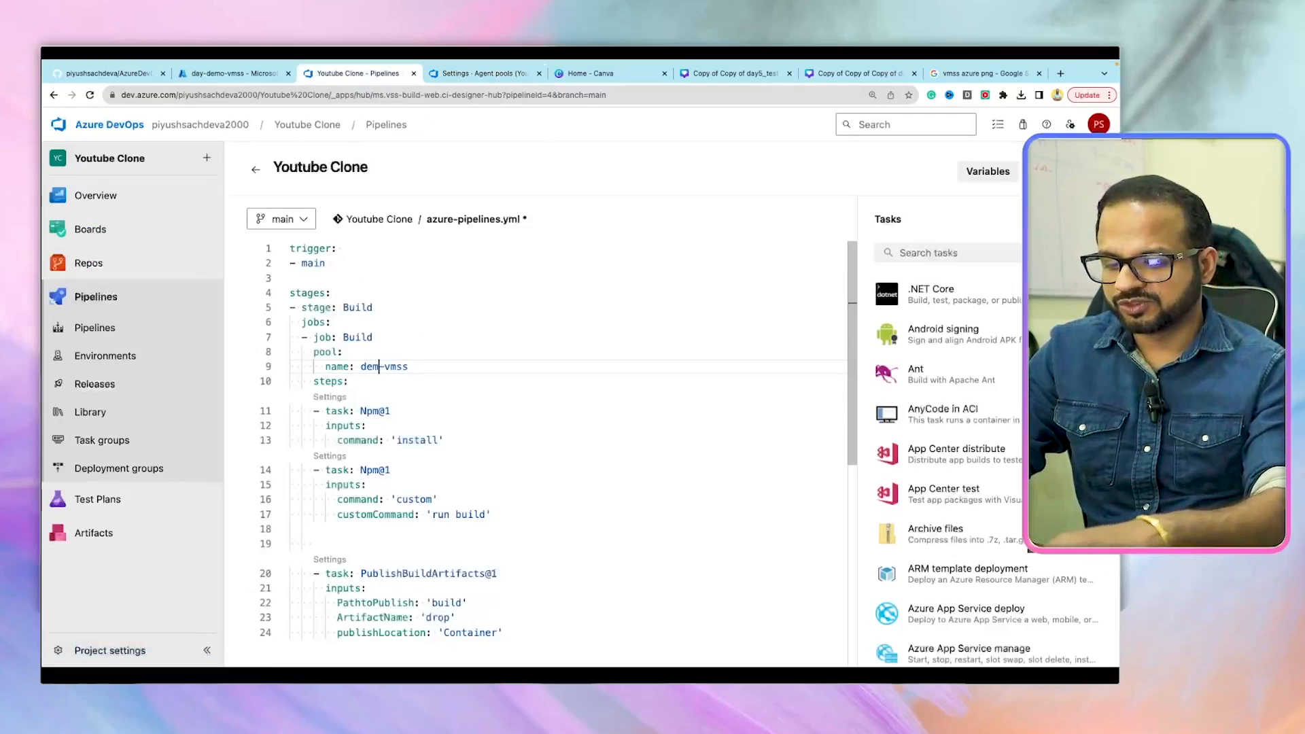
type("9")
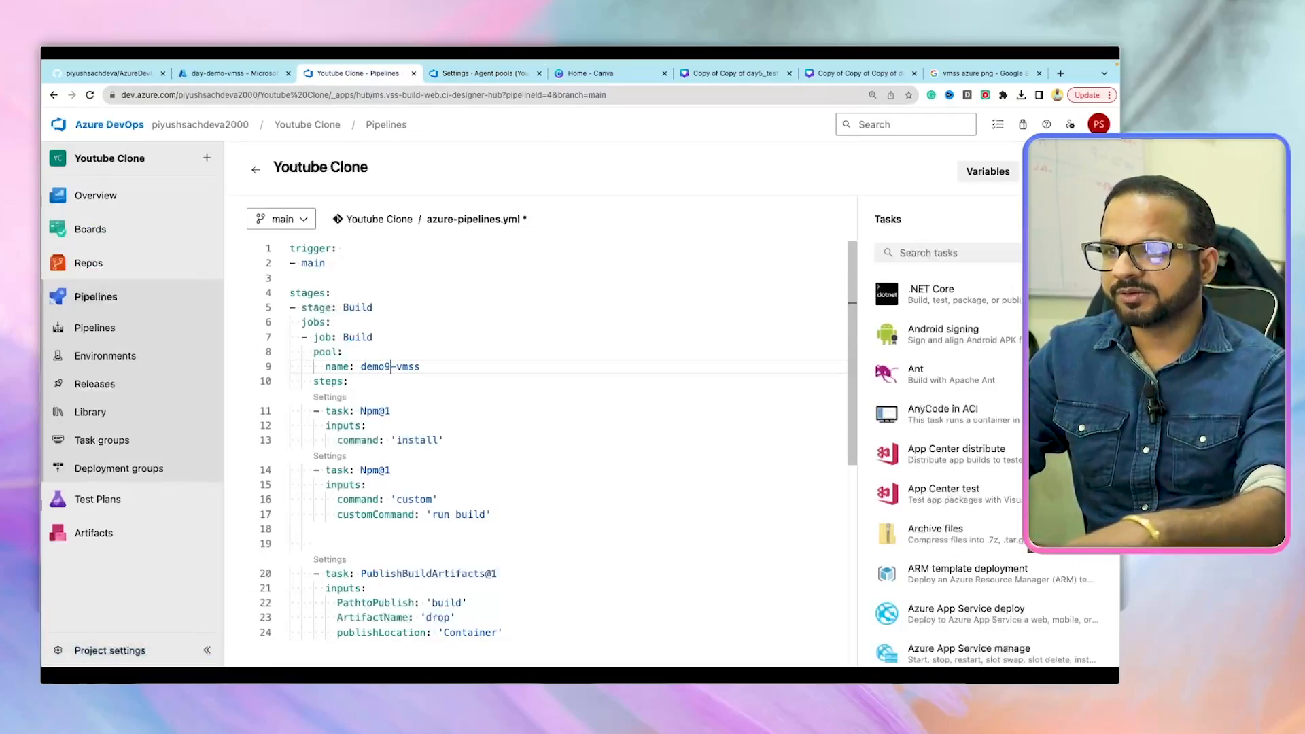
Replace the vmss ending of the pool name with pool, making it demo9-pool.
key("Right")
key("Right")
key("Right")
key("Right")
key("Right")
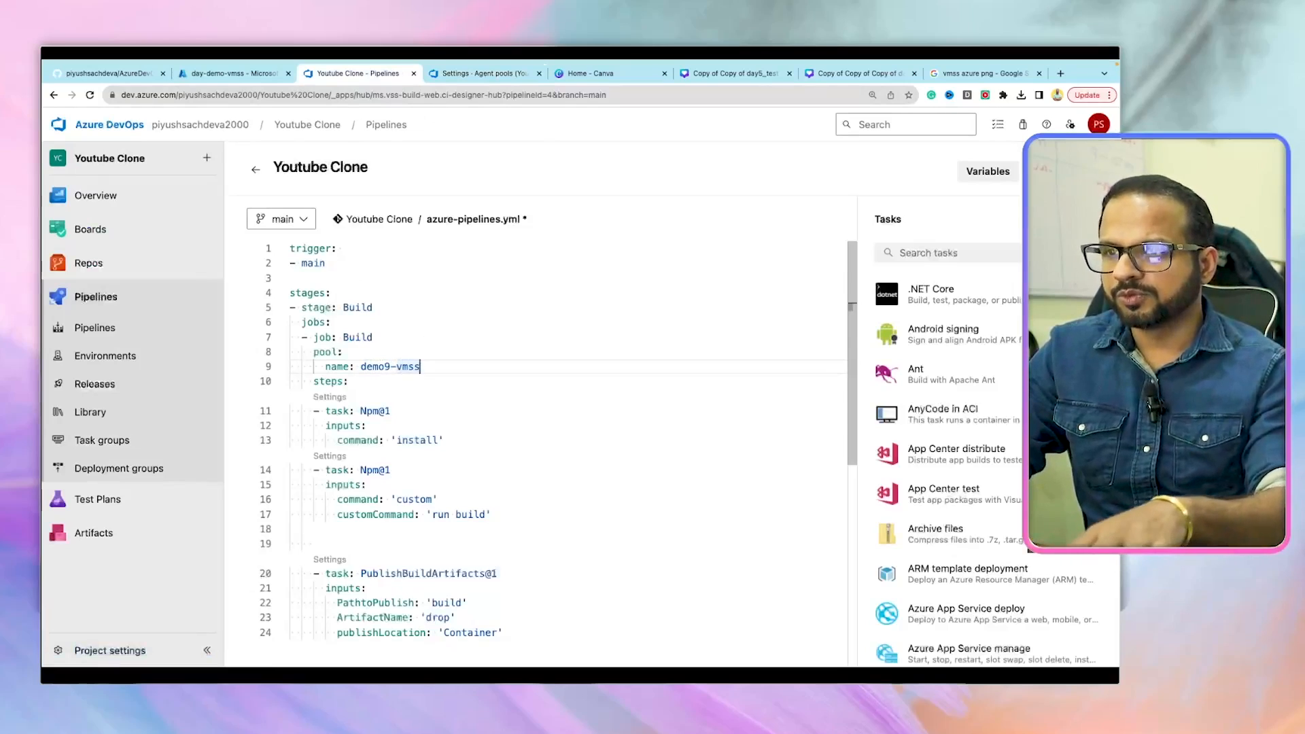
key("BackSpace")
key("BackSpace")
key("BackSpace")
key("BackSpace")
type("p")
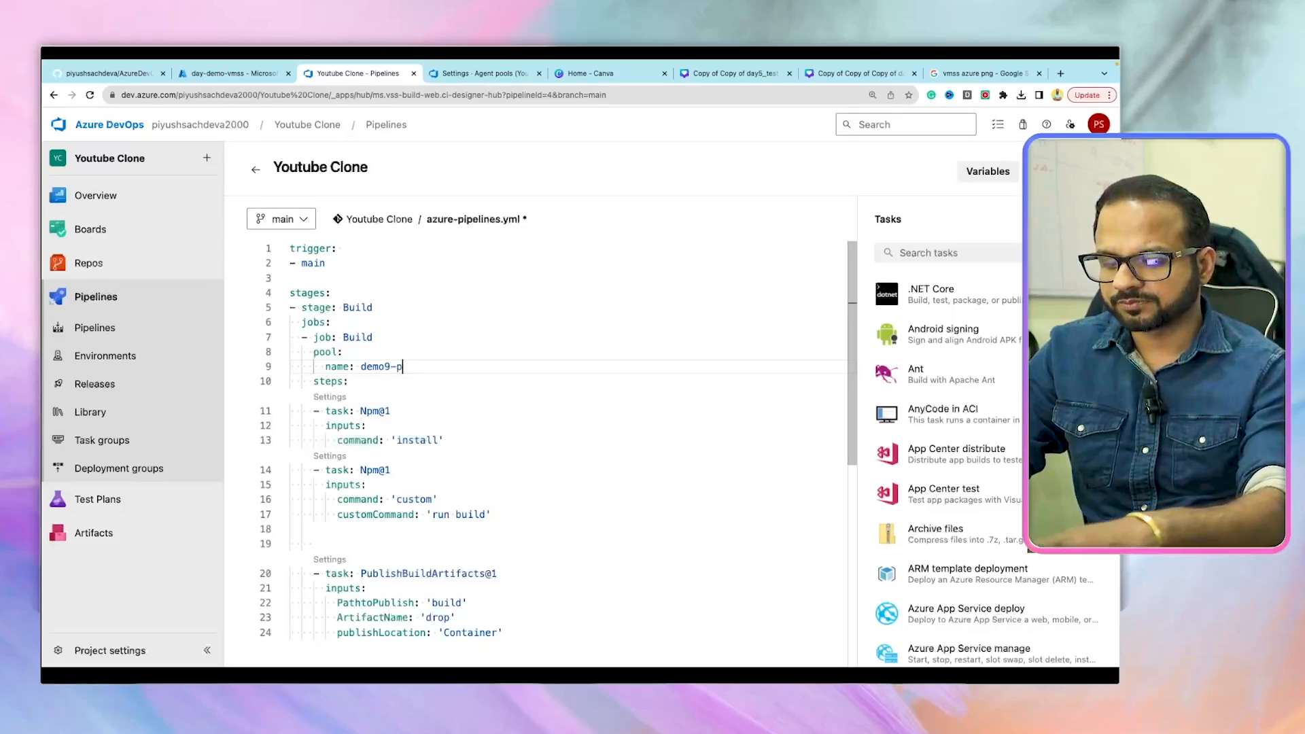
type("ool")
Save azure-pipelines.yml, committing directly to the main branch with the default commit message.
left_click(445, 454)
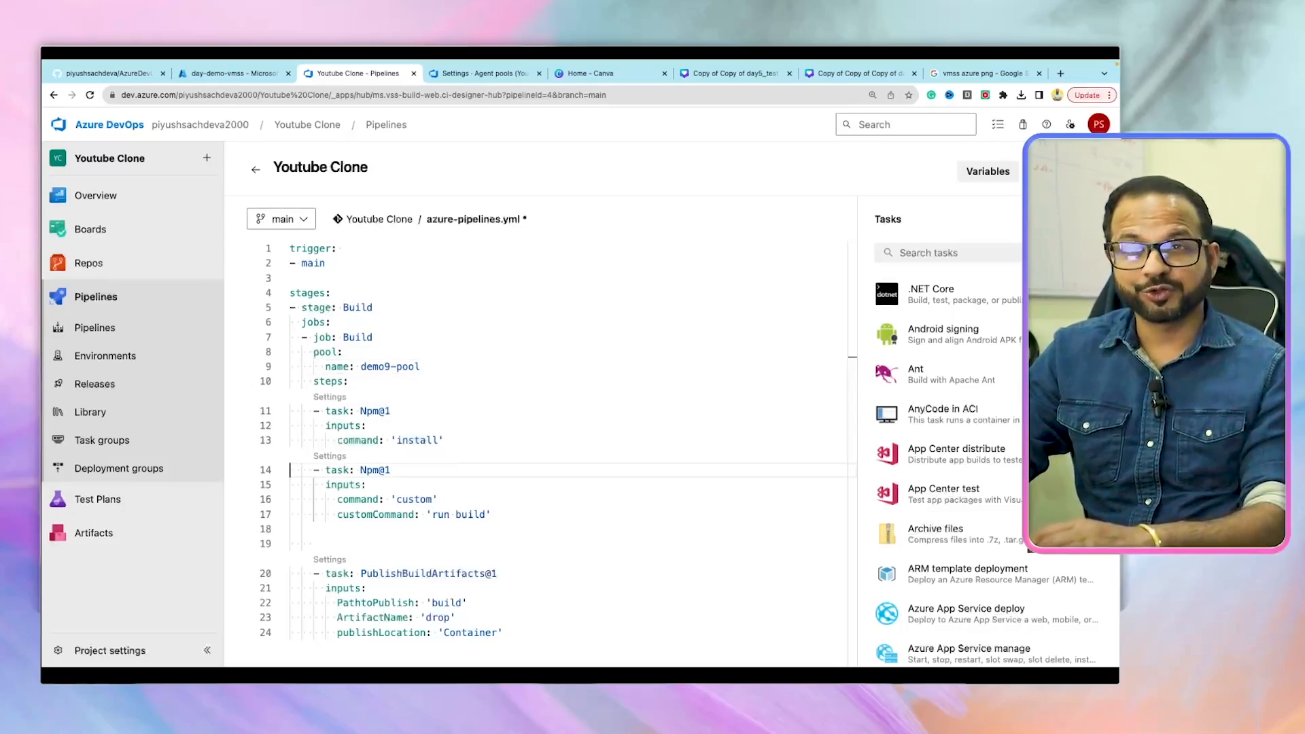
left_click(1047, 171)
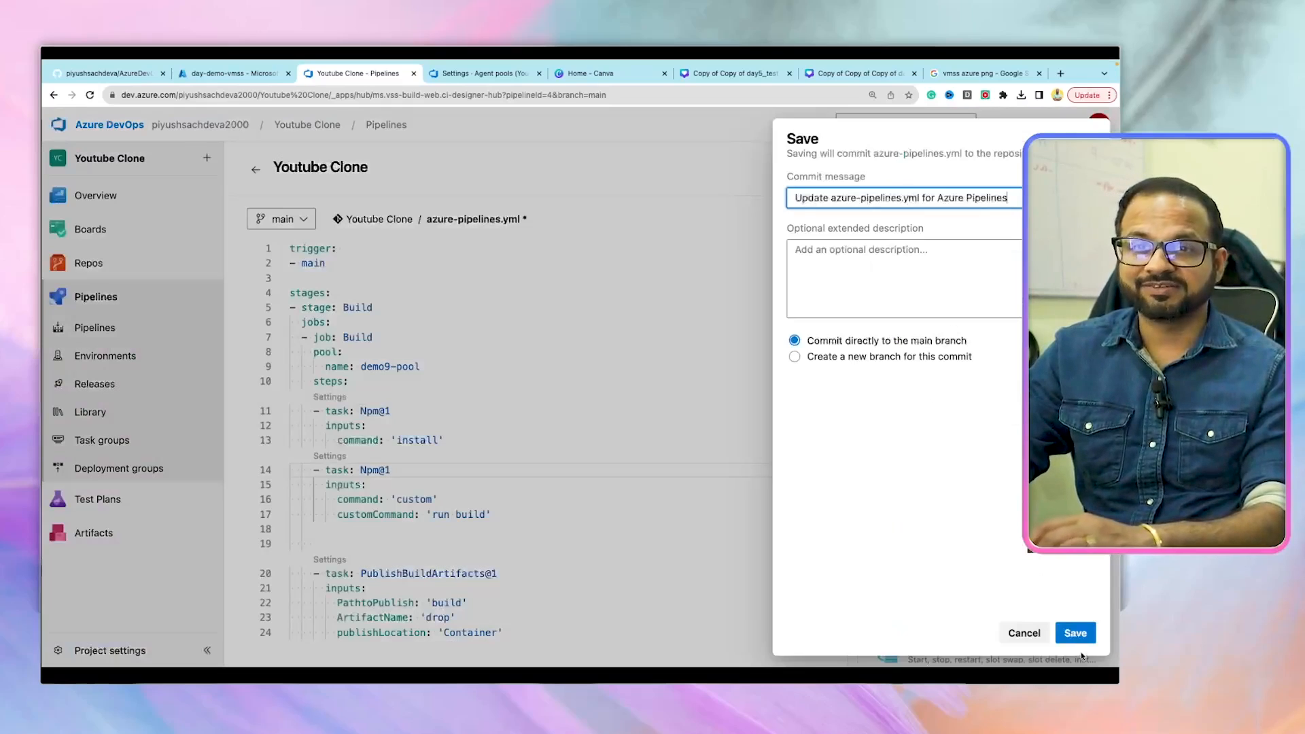
left_click(1075, 633)
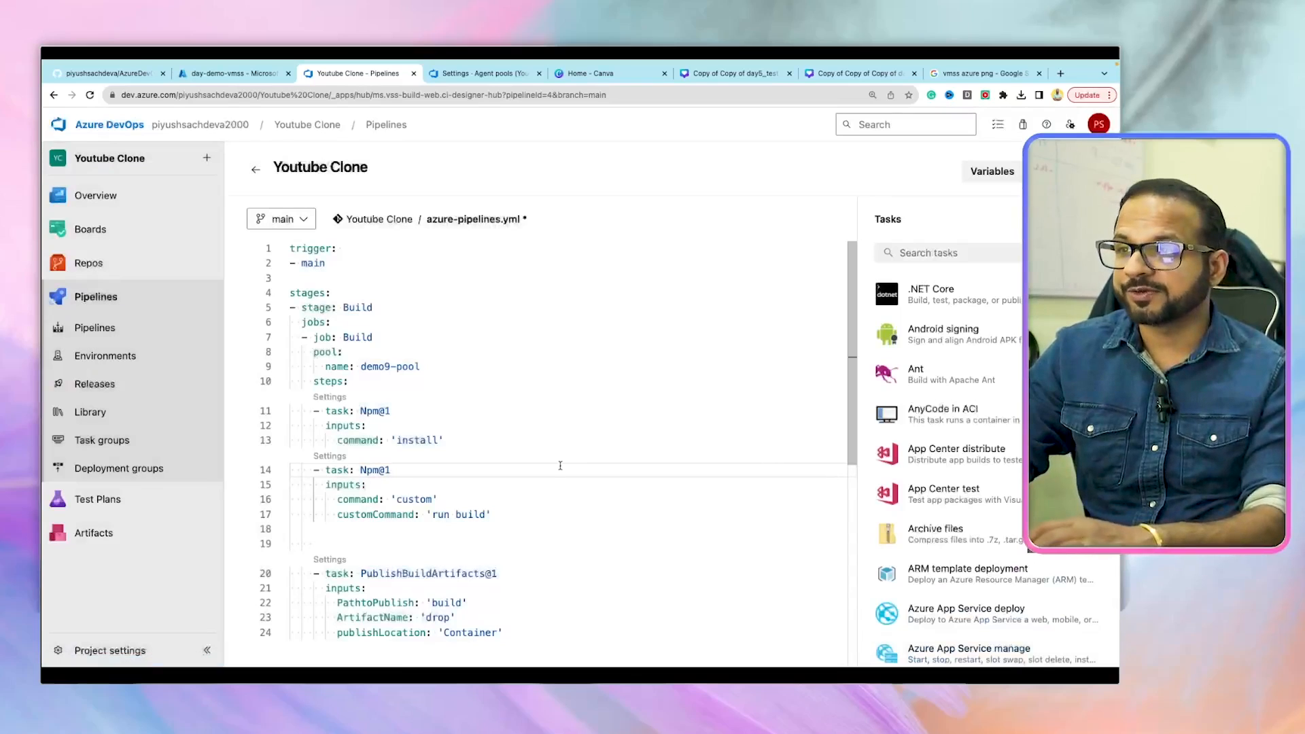
Open the Build job of the Youtube Clone pipeline's newest run.
left_click(115, 329)
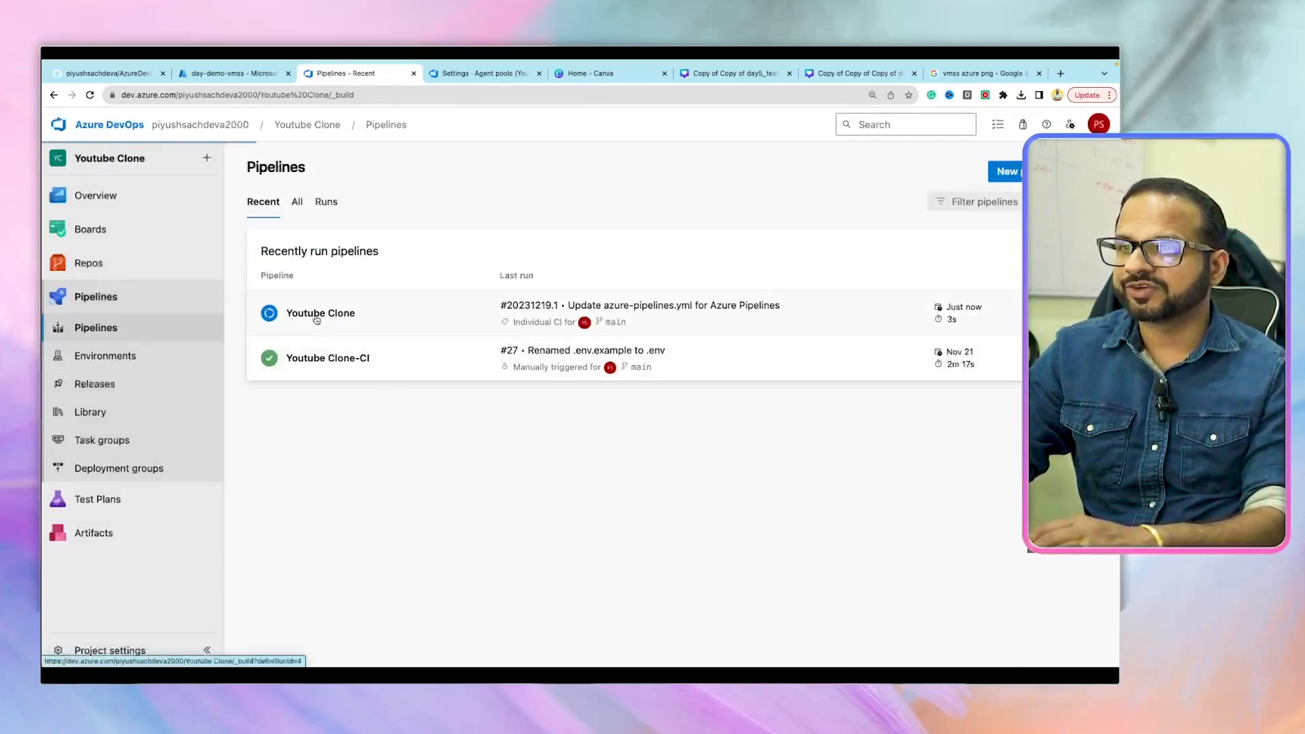
left_click(316, 316)
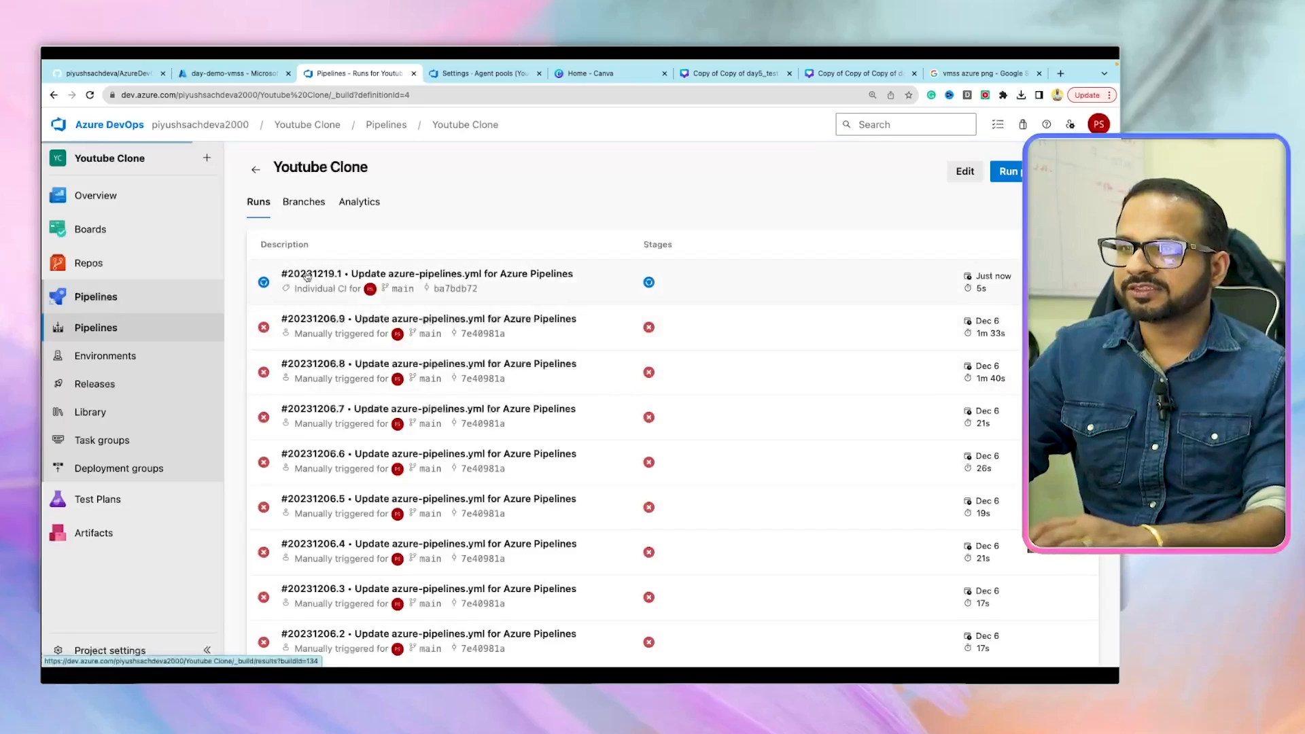
left_click(307, 275)
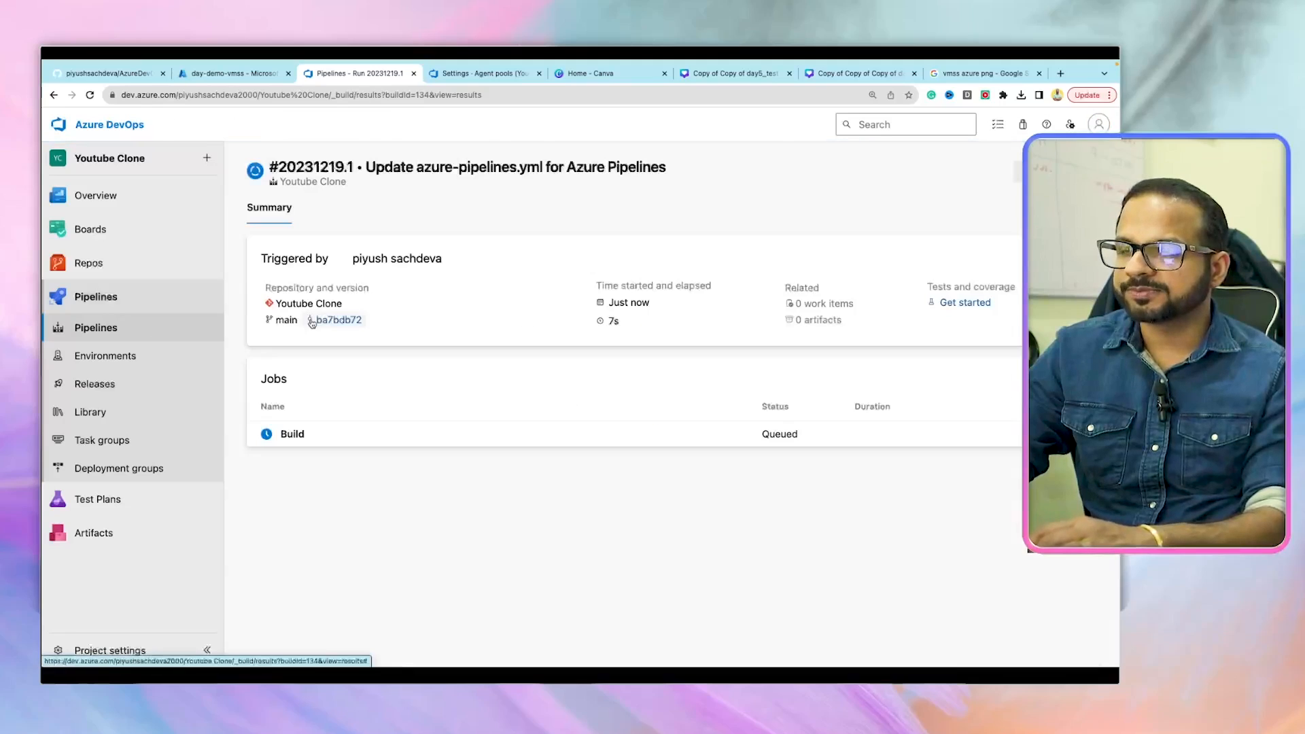
left_click(309, 431)
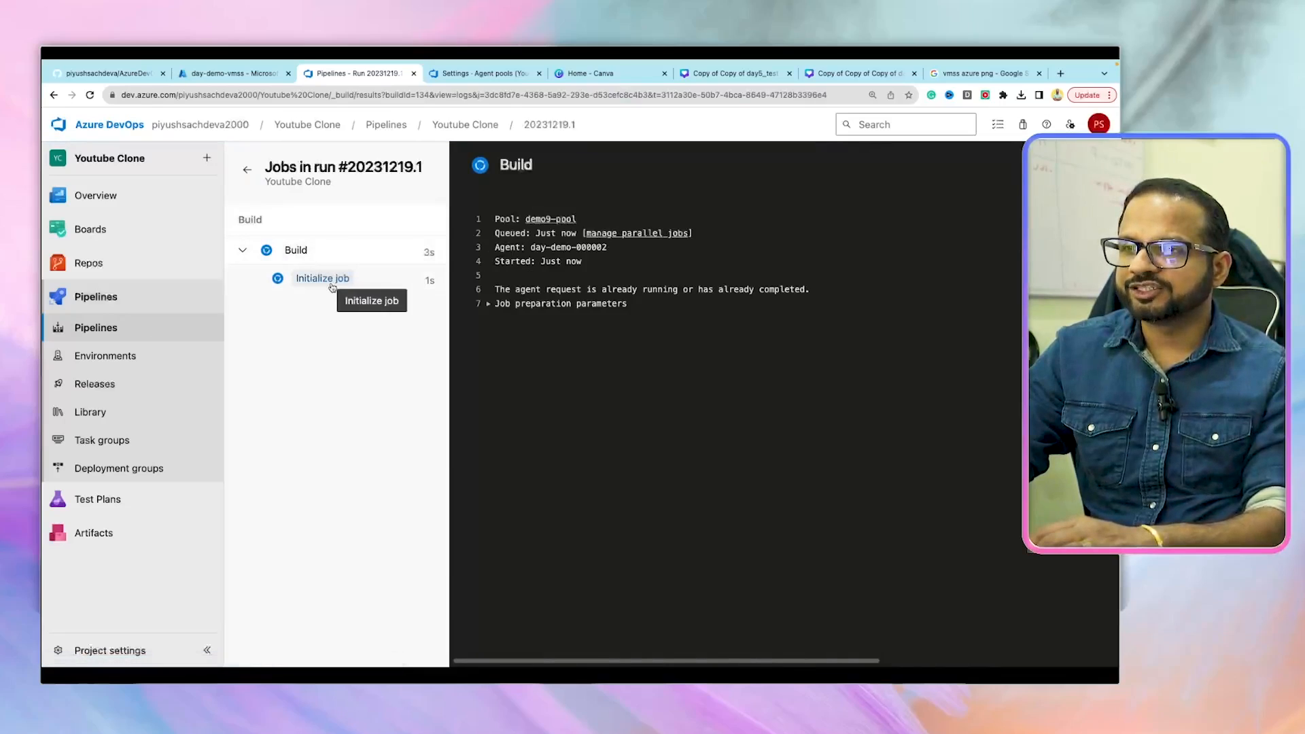
Follow the running Build job and read the Initialize job log for the agent it uses.
left_click(332, 283)
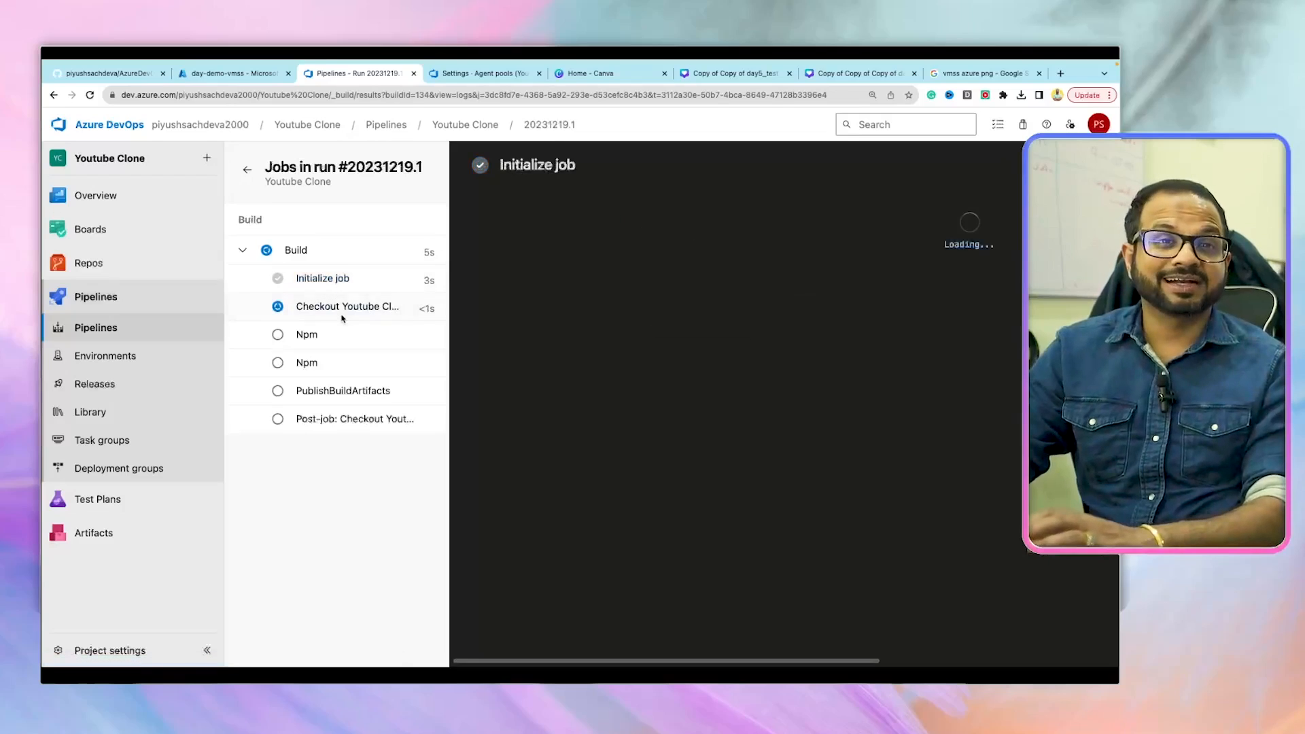
left_click(342, 316)
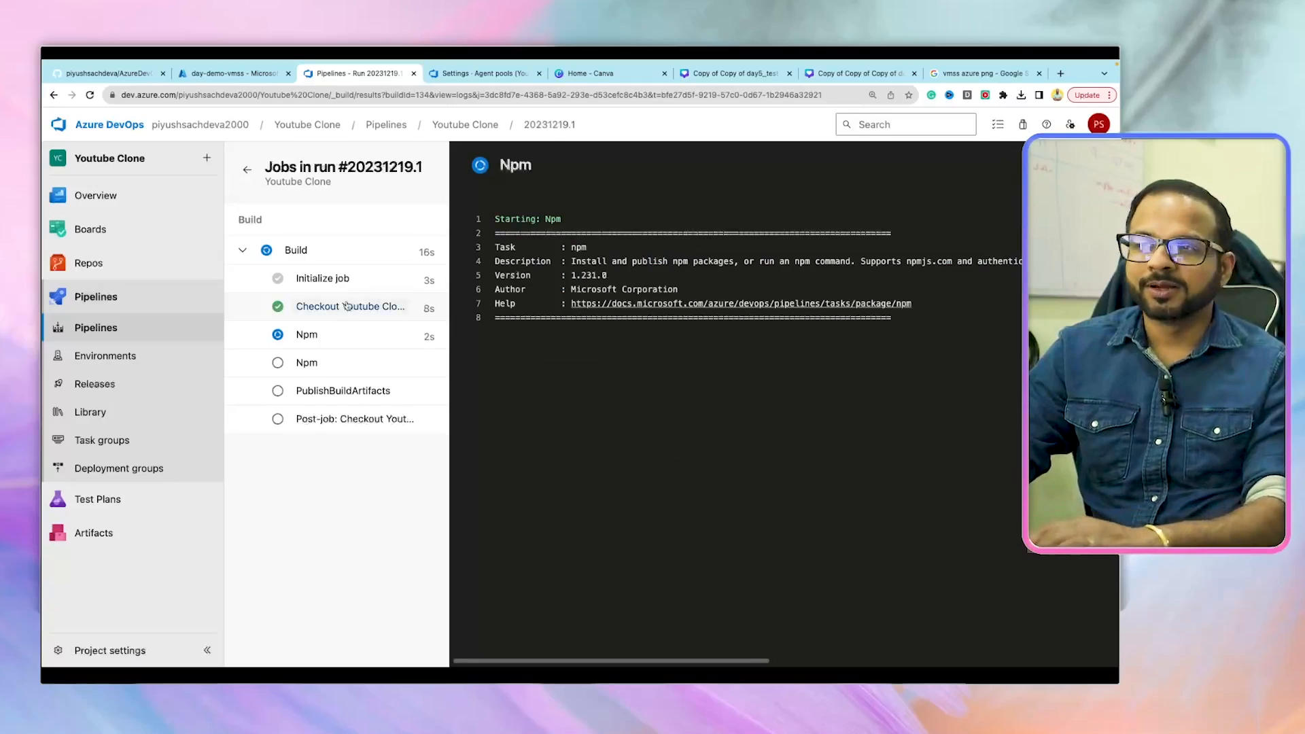
left_click(302, 250)
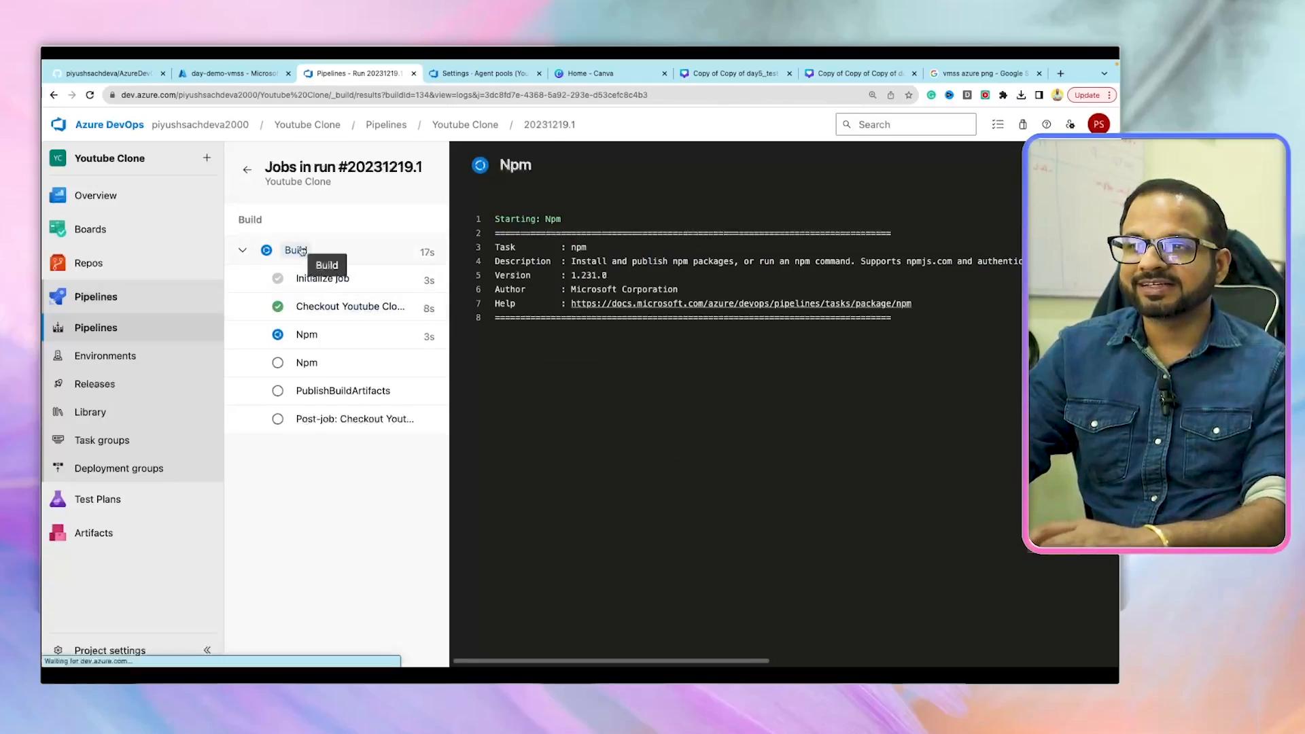
left_click(322, 280)
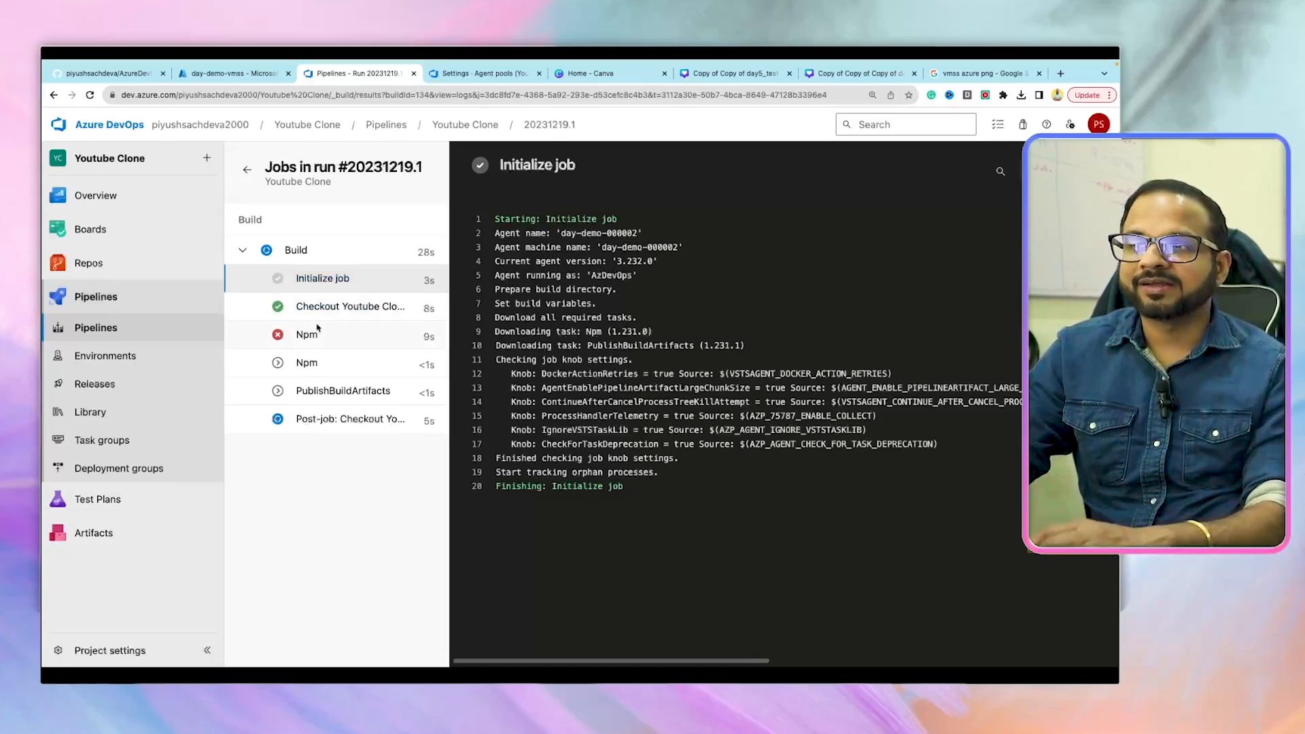
Examine the first Npm task's log and its error line up close.
left_click(307, 336)
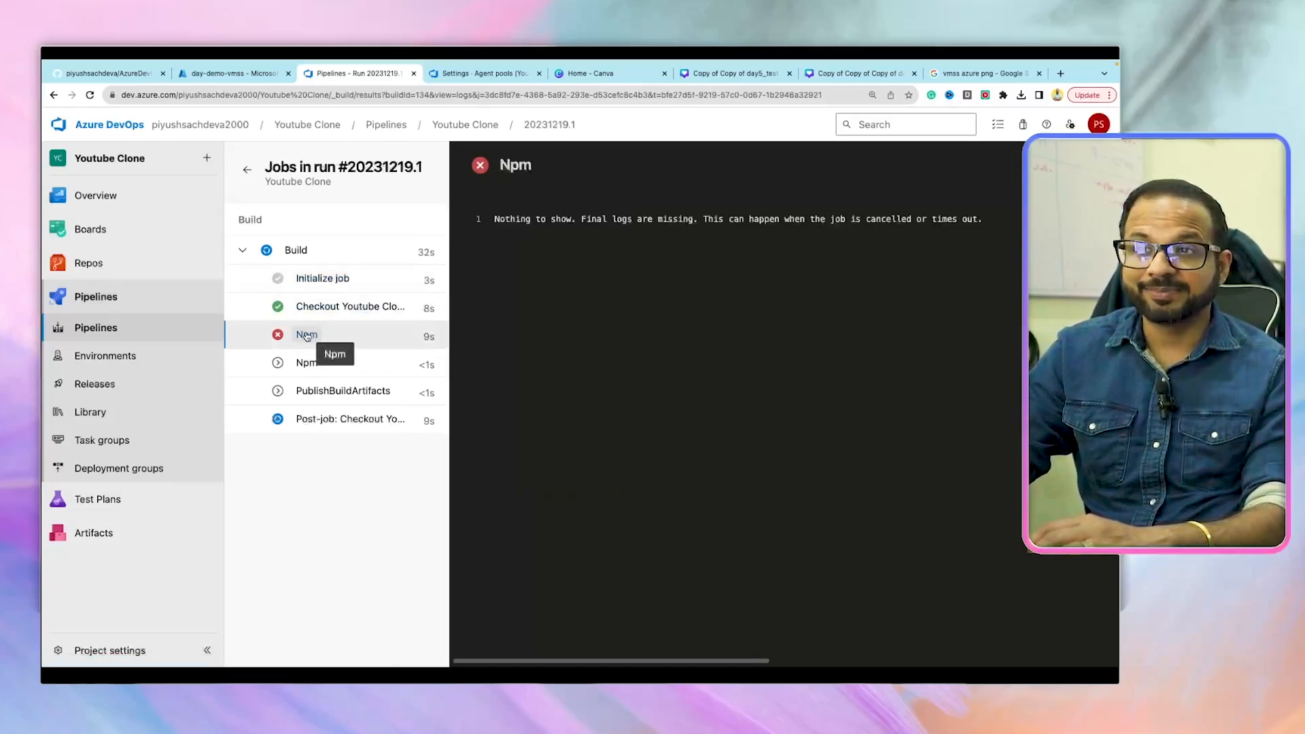
left_click(365, 309)
left_click(303, 338)
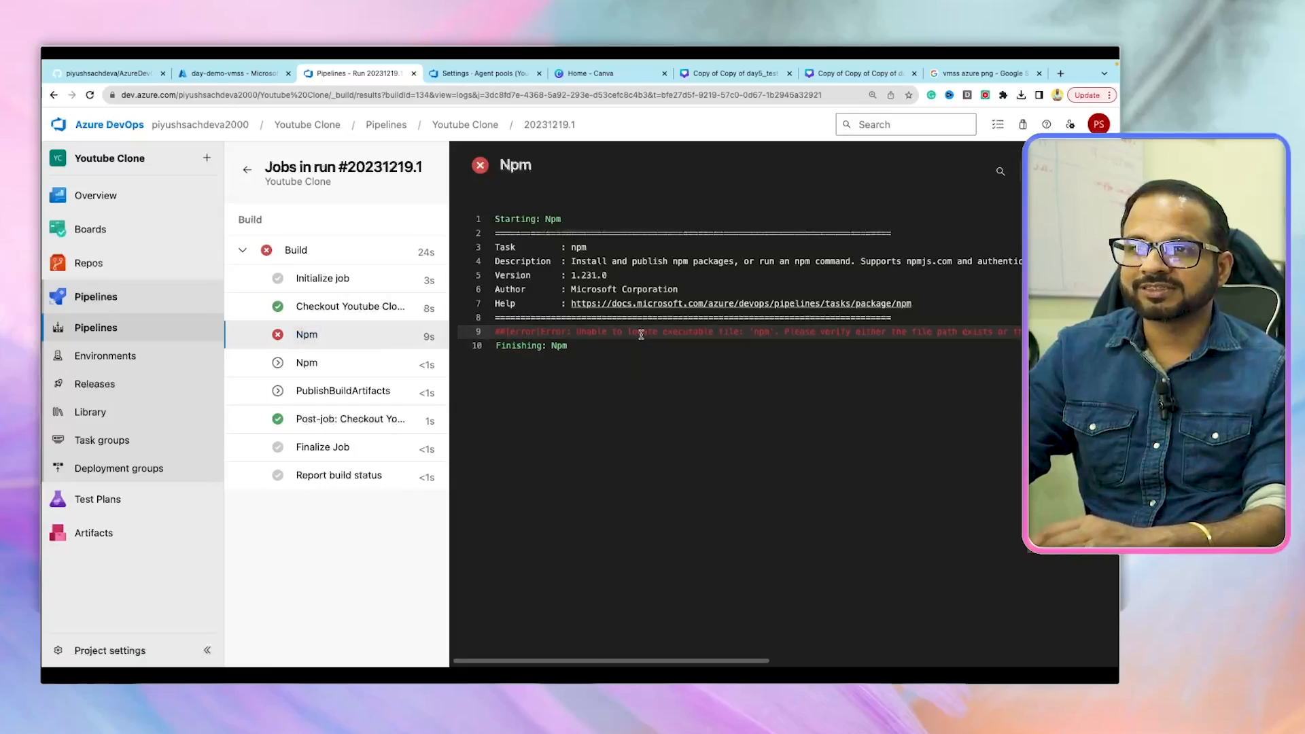
double_click(765, 333)
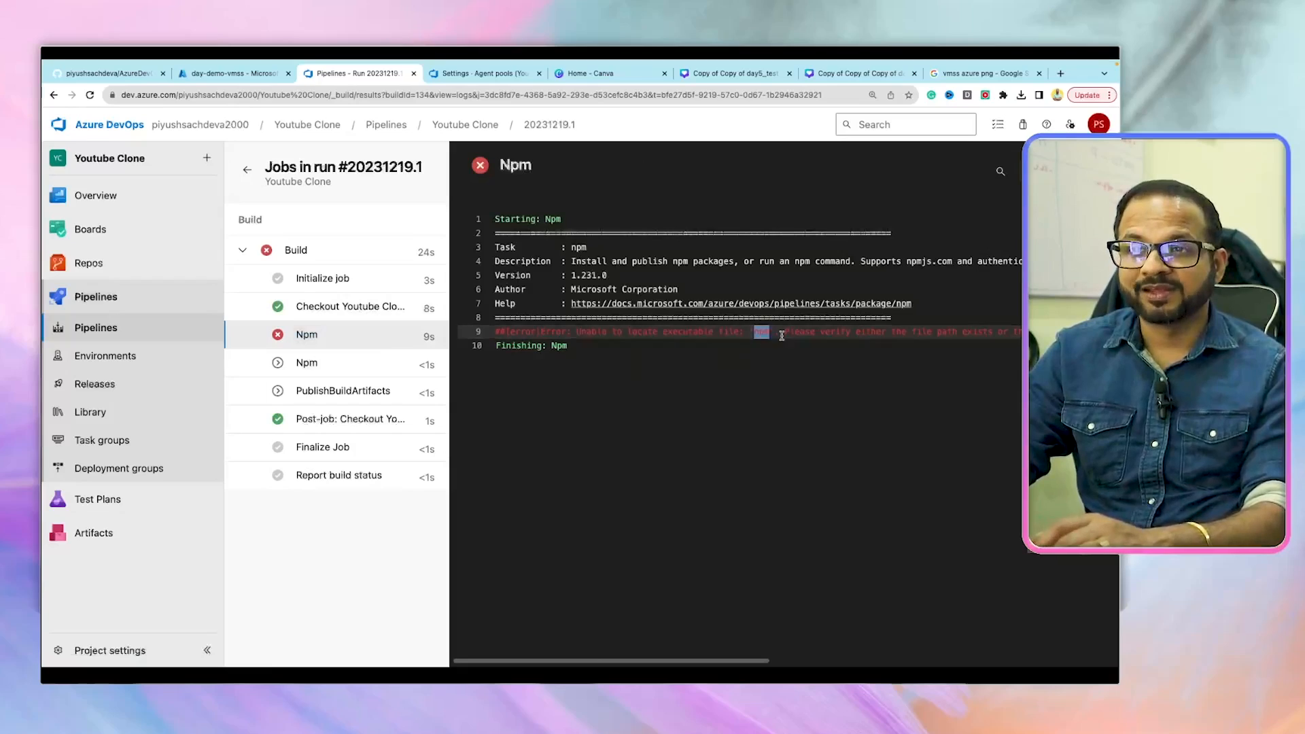
scroll(781, 335, "up", 5)
left_click(782, 336)
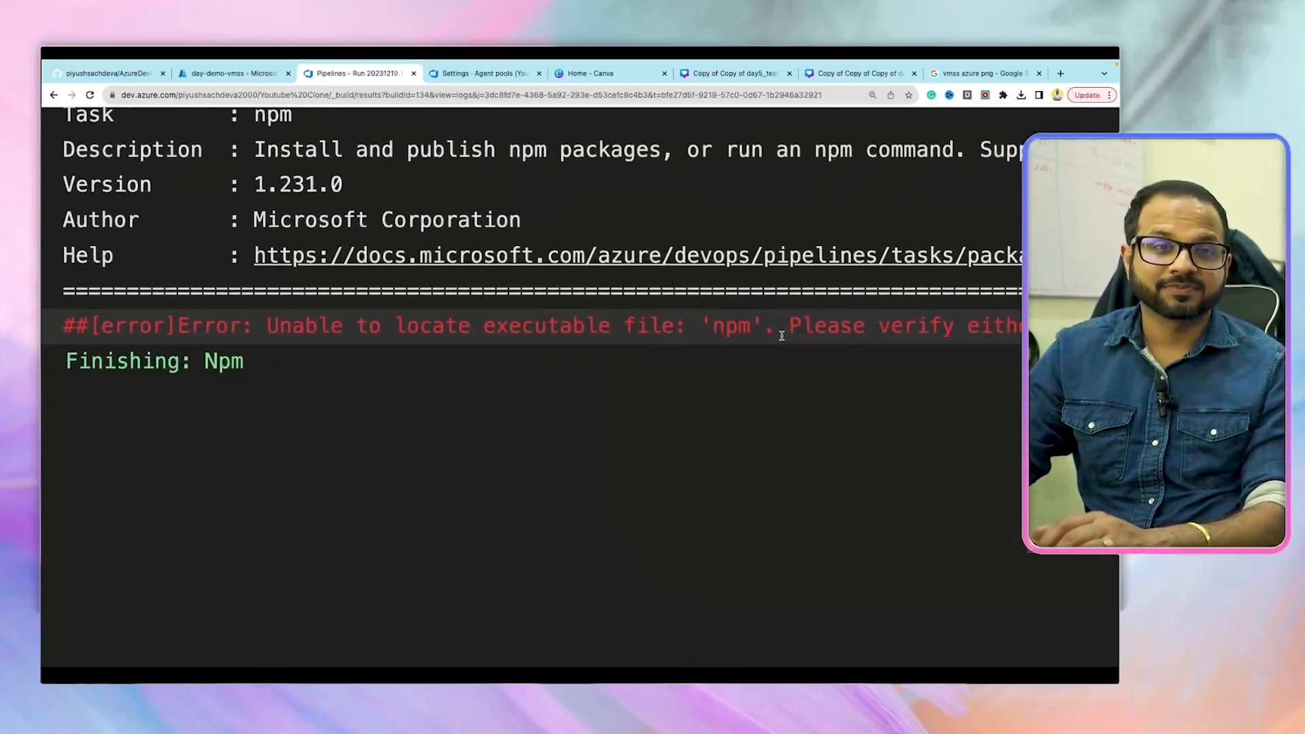
scroll(781, 336, "down", 5)
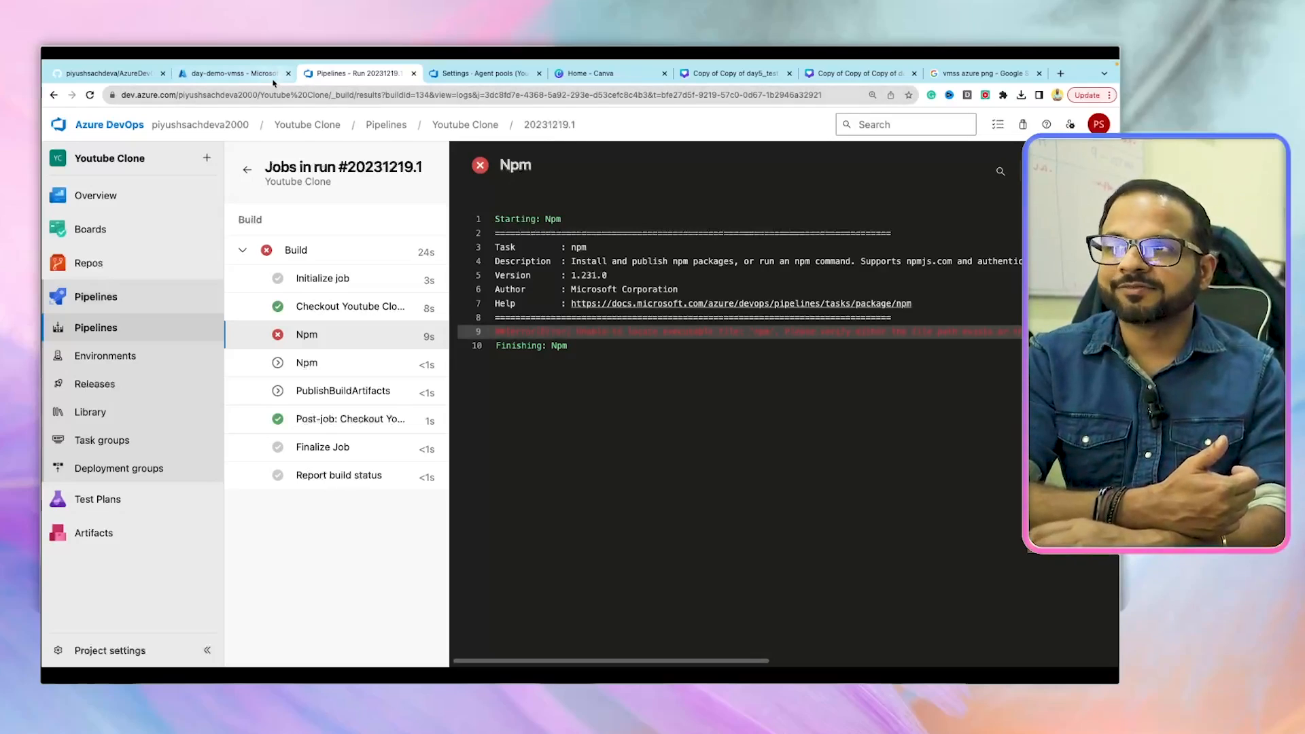
Switch to the Azure portal and show the extensions and applications of day-demo-vmss.
left_click(231, 73)
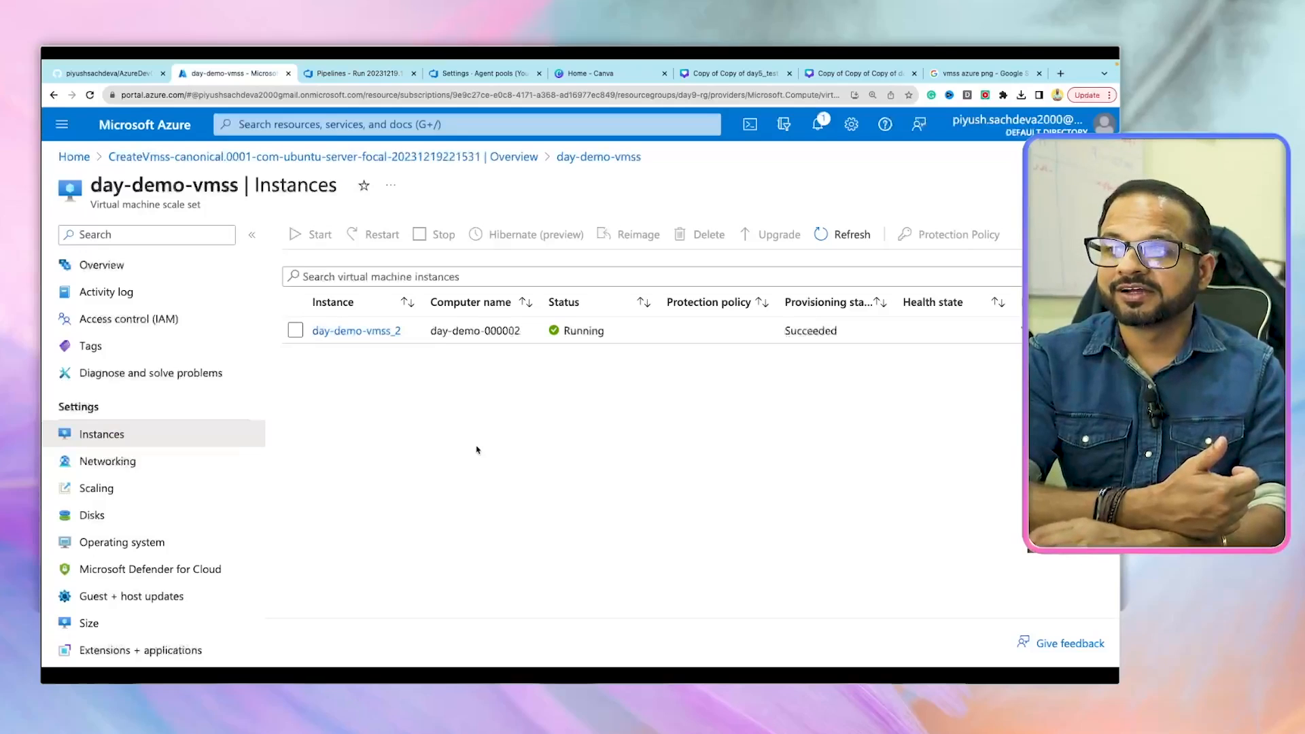
scroll(136, 502, "down", 3)
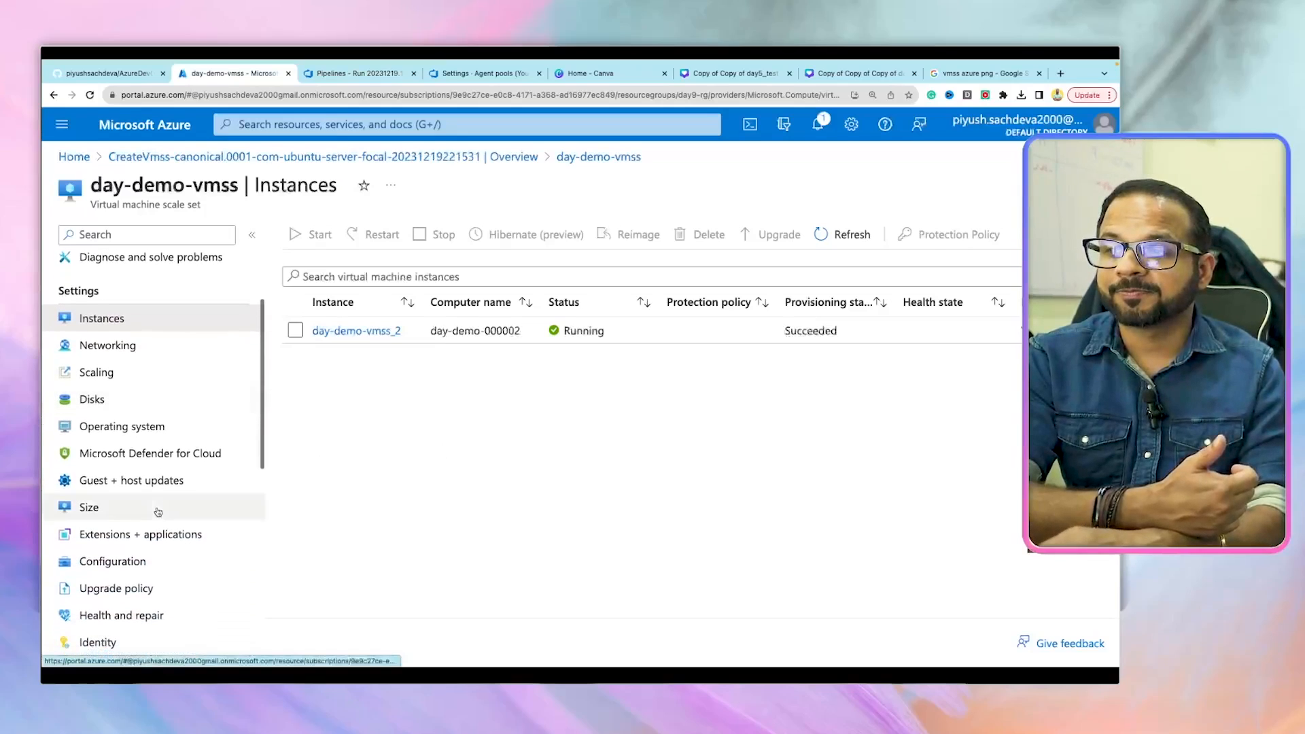
left_click(129, 535)
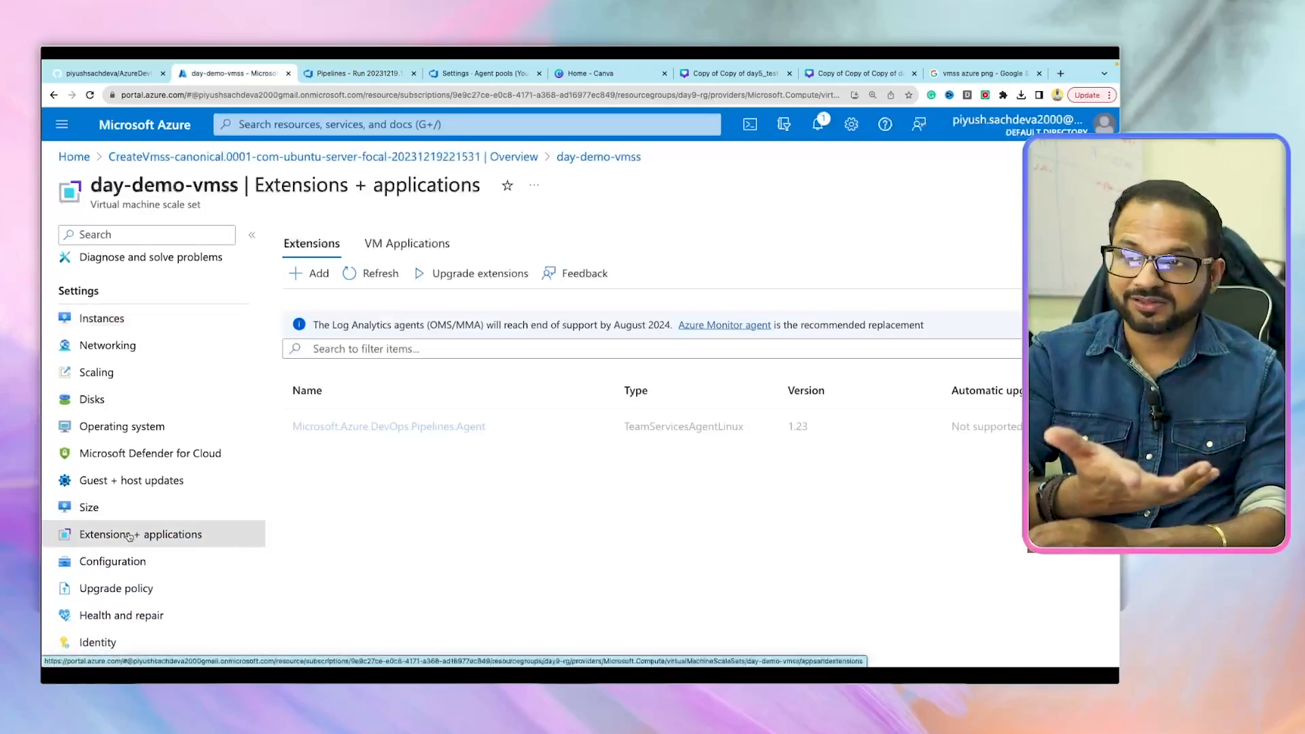
Start adding an extension to the scale set, search for custom, and select Custom script for linux.
left_click(320, 273)
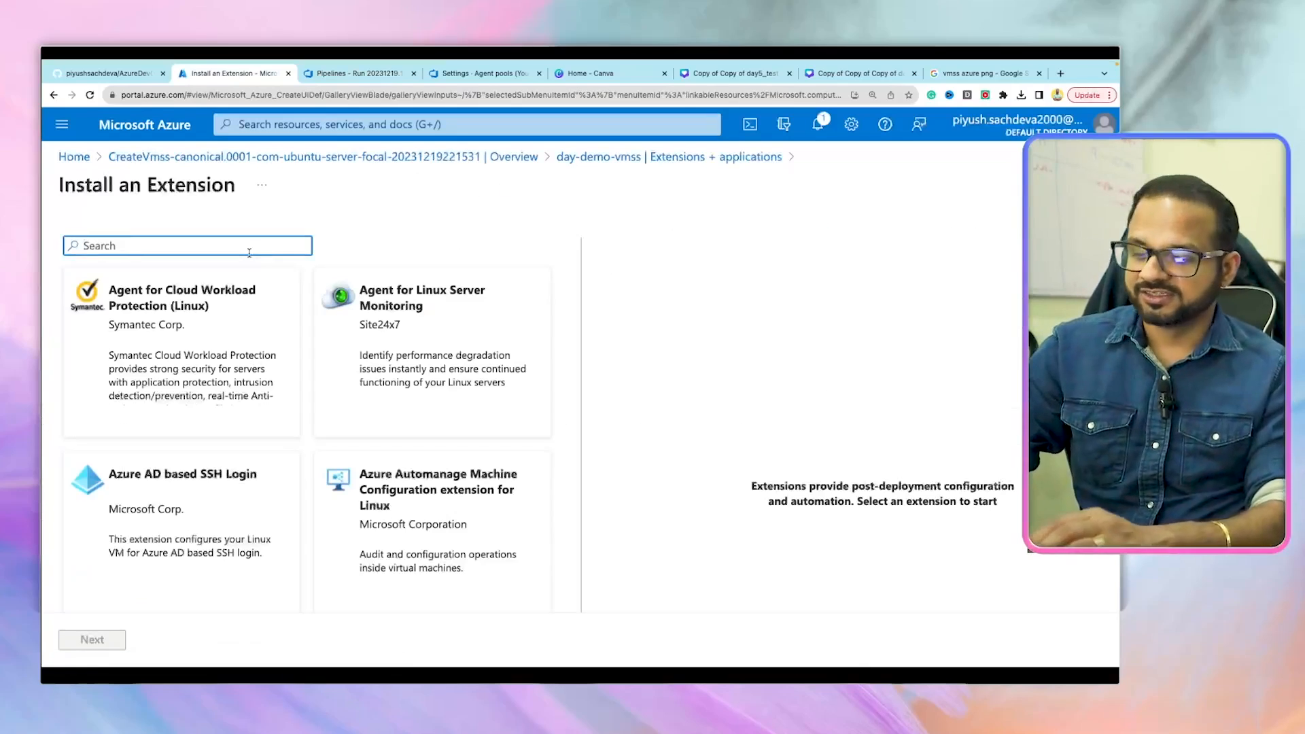
type("custom")
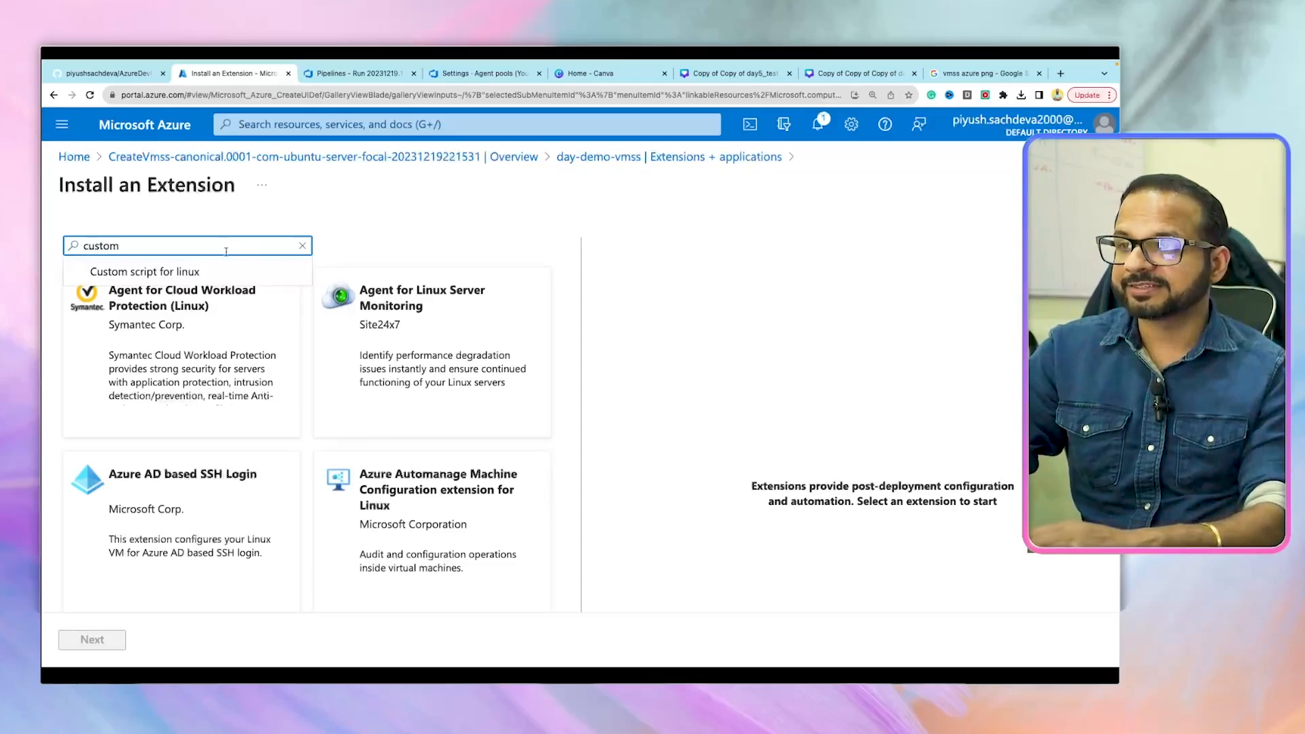
left_click(204, 273)
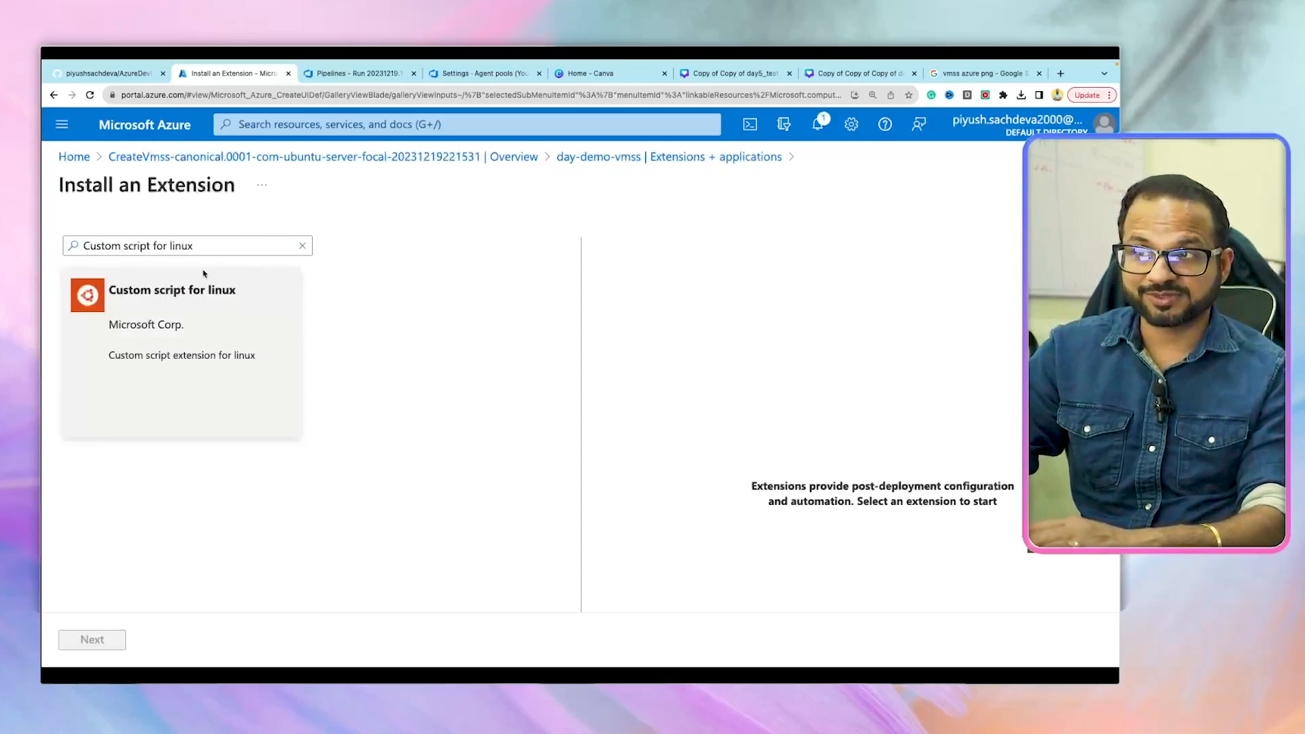
left_click(204, 329)
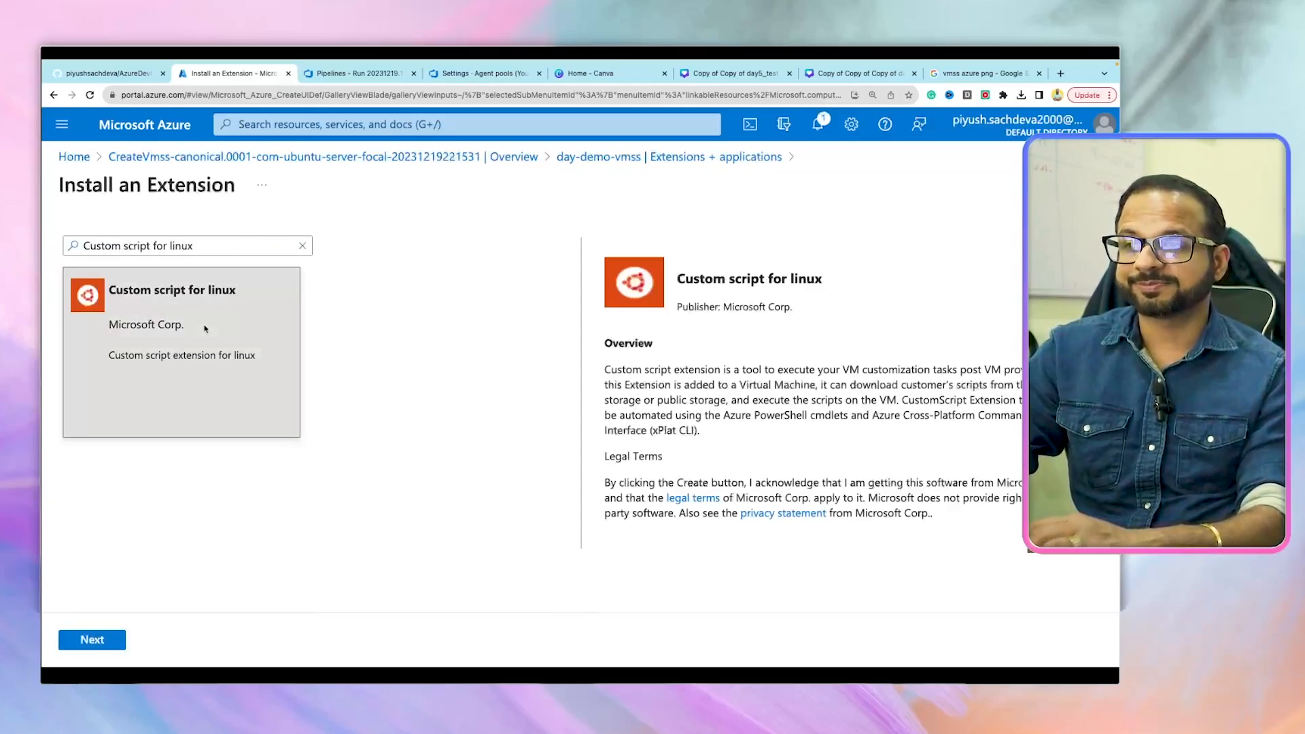
Proceed to the Custom script for linux configuration and browse the storage accounts for its script file.
left_click(88, 642)
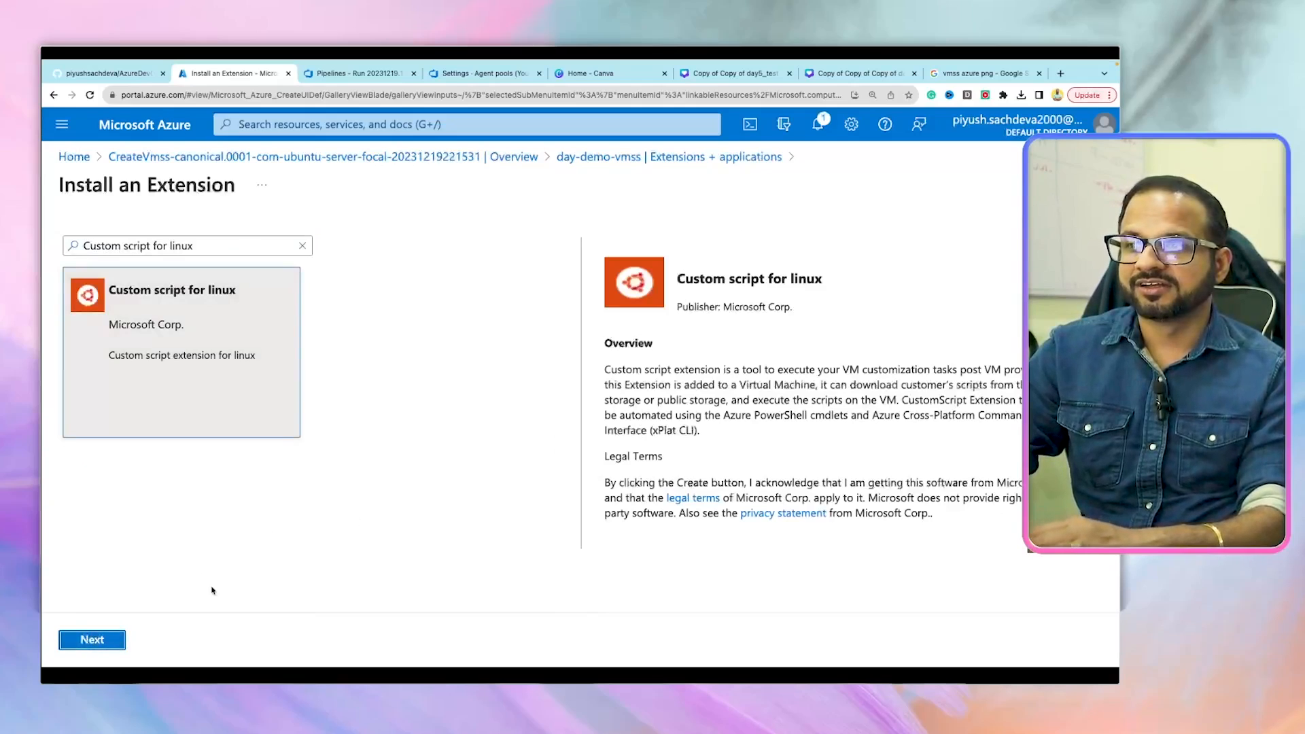
left_click(80, 640)
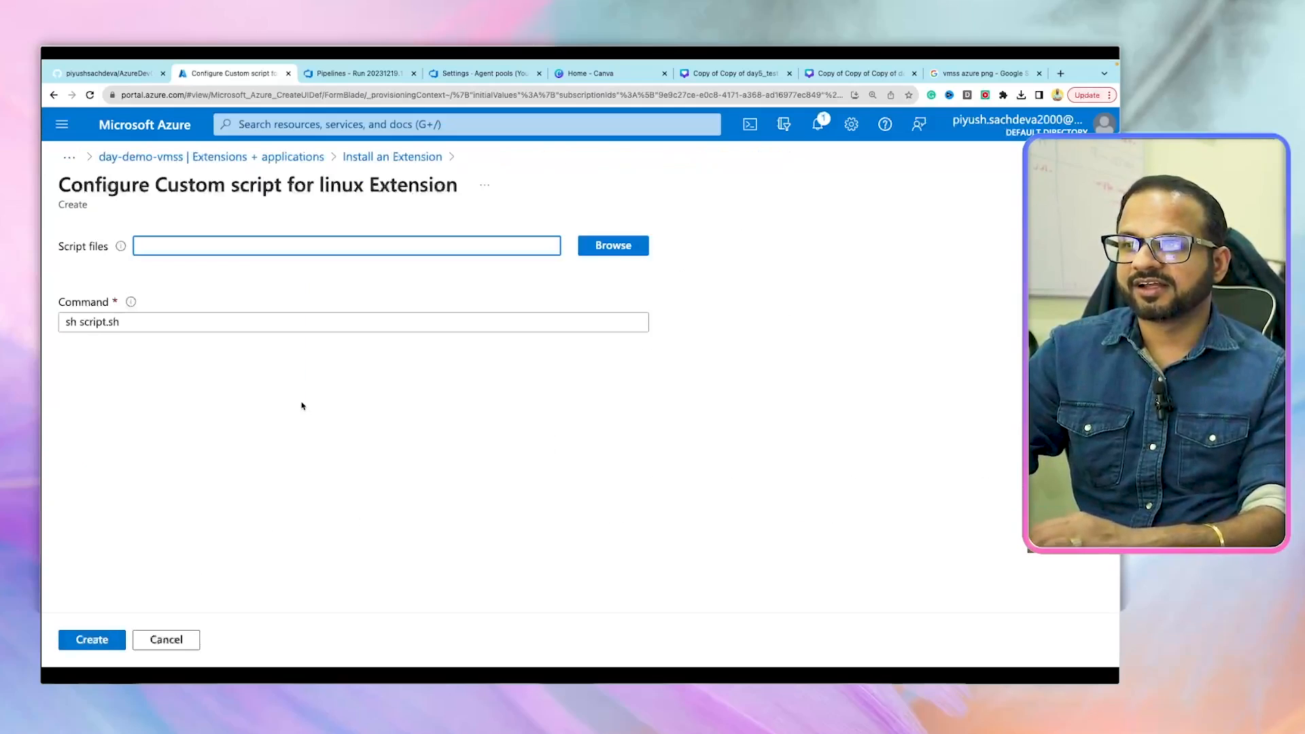
left_click(619, 250)
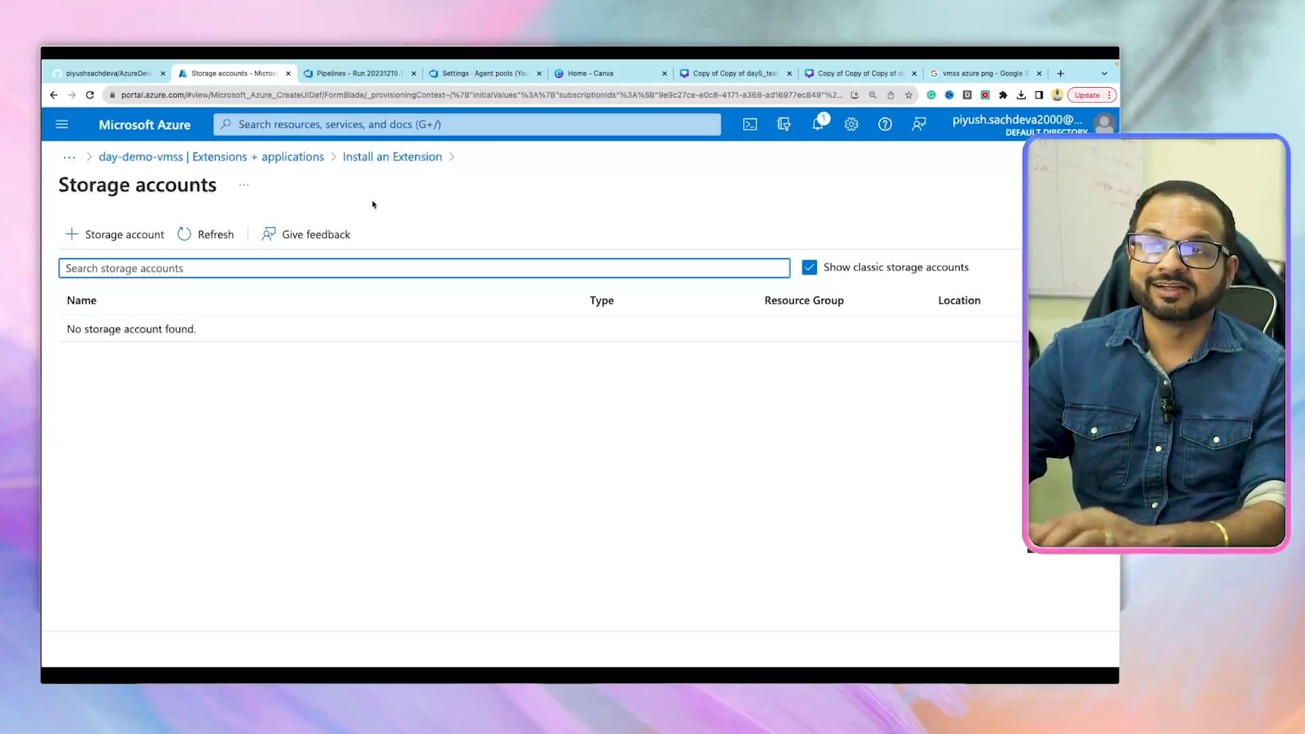
Leave the custom script installation without creating it and view the extensions list of day-demo-vmss up close.
left_click(367, 161)
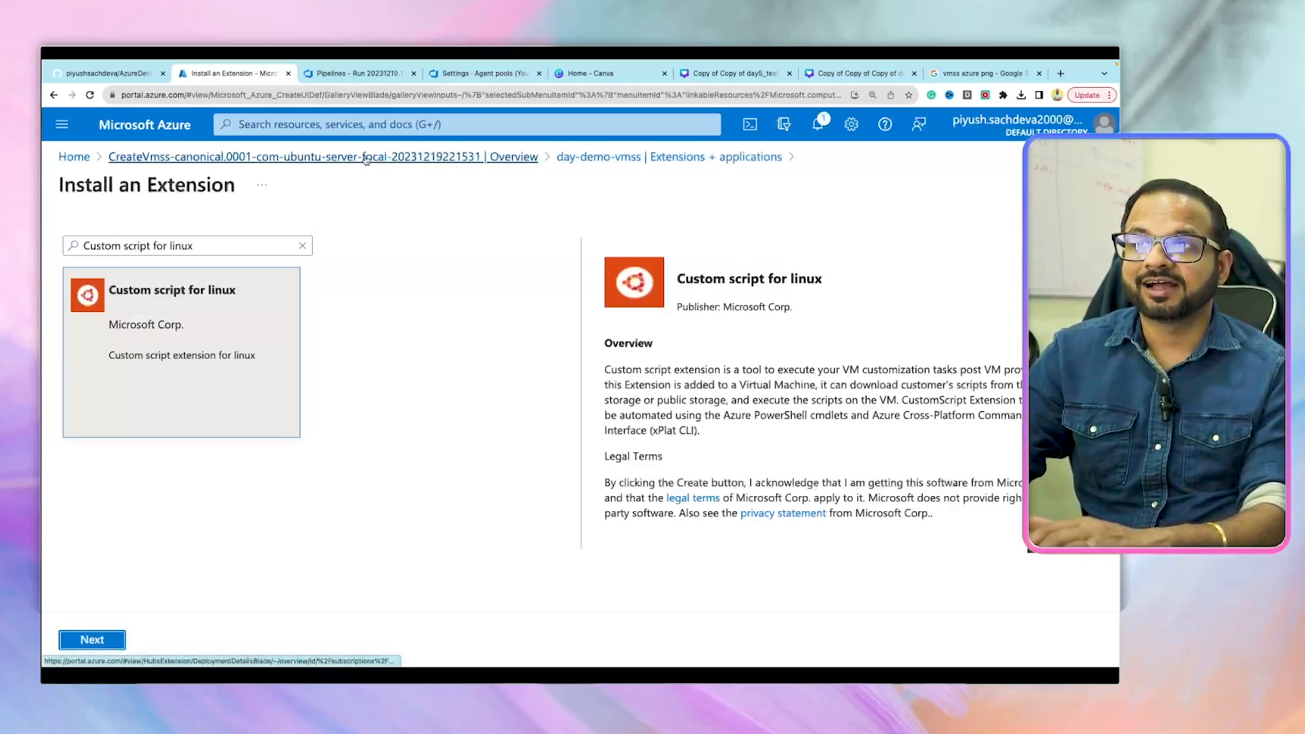
left_click(125, 78)
left_click(240, 73)
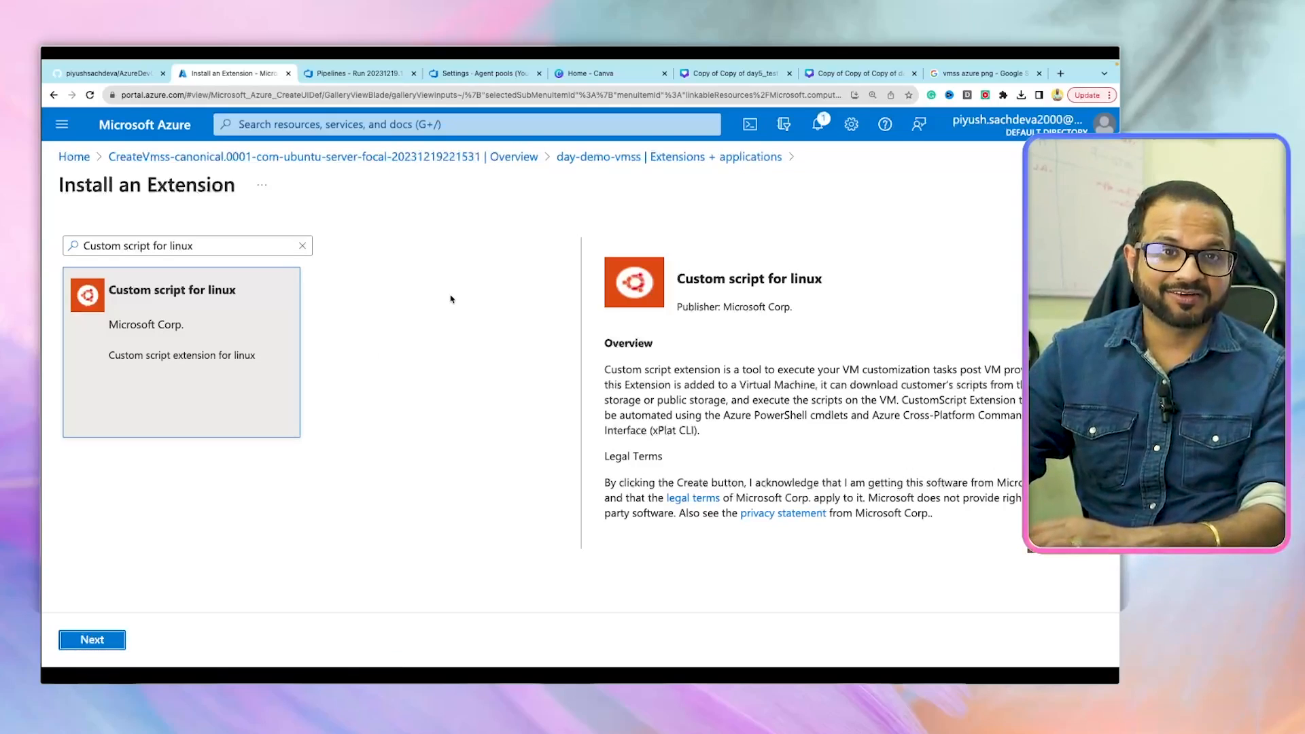
left_click(616, 159)
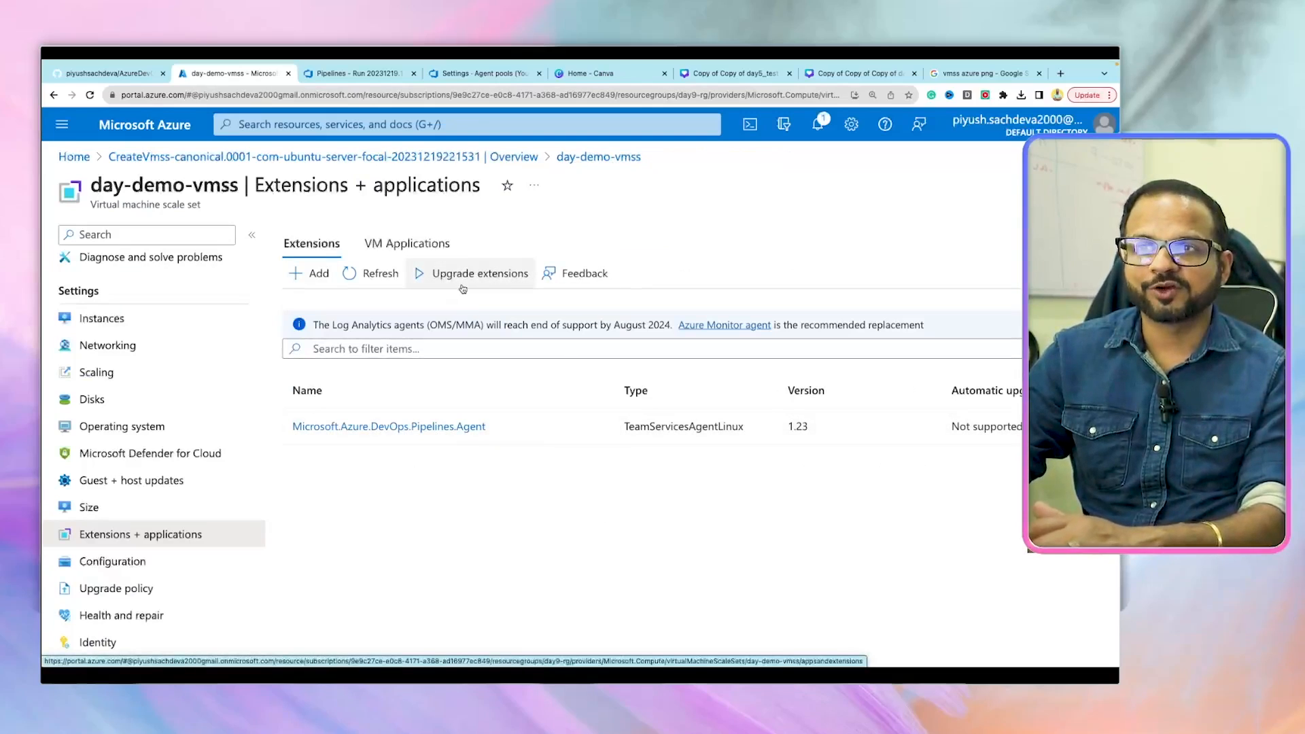
scroll(461, 281, "up", 5)
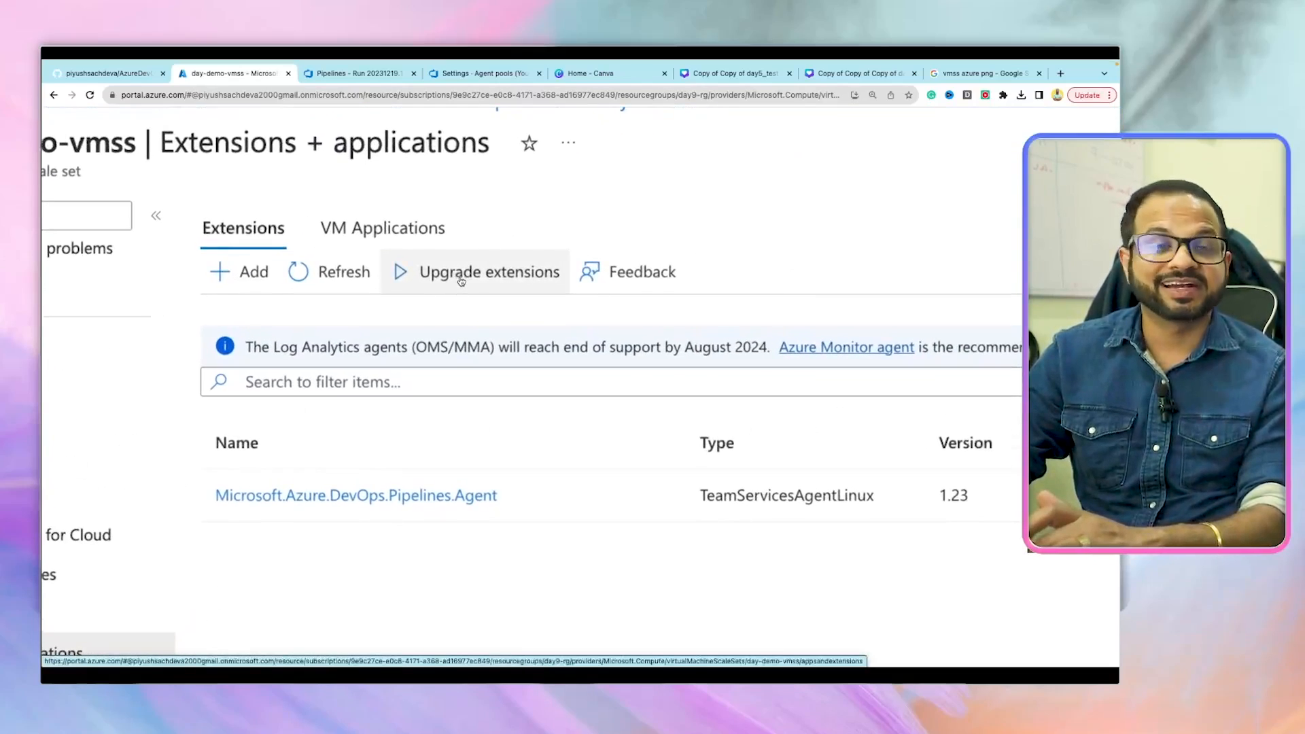
scroll(461, 281, "down", 3)
scroll(460, 282, "down", 2)
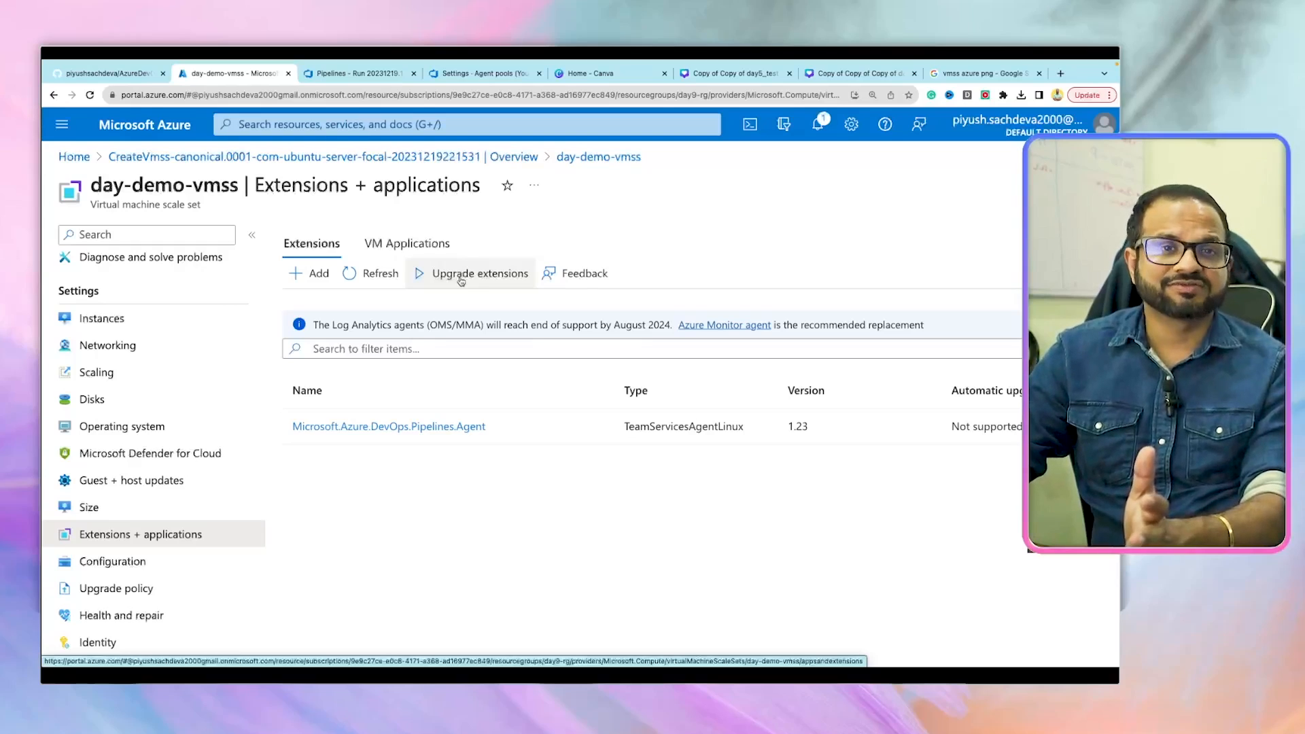
Show the failed Npm task's log in Azure DevOps again and return to the scale set's extensions in the Azure portal.
left_click(372, 73)
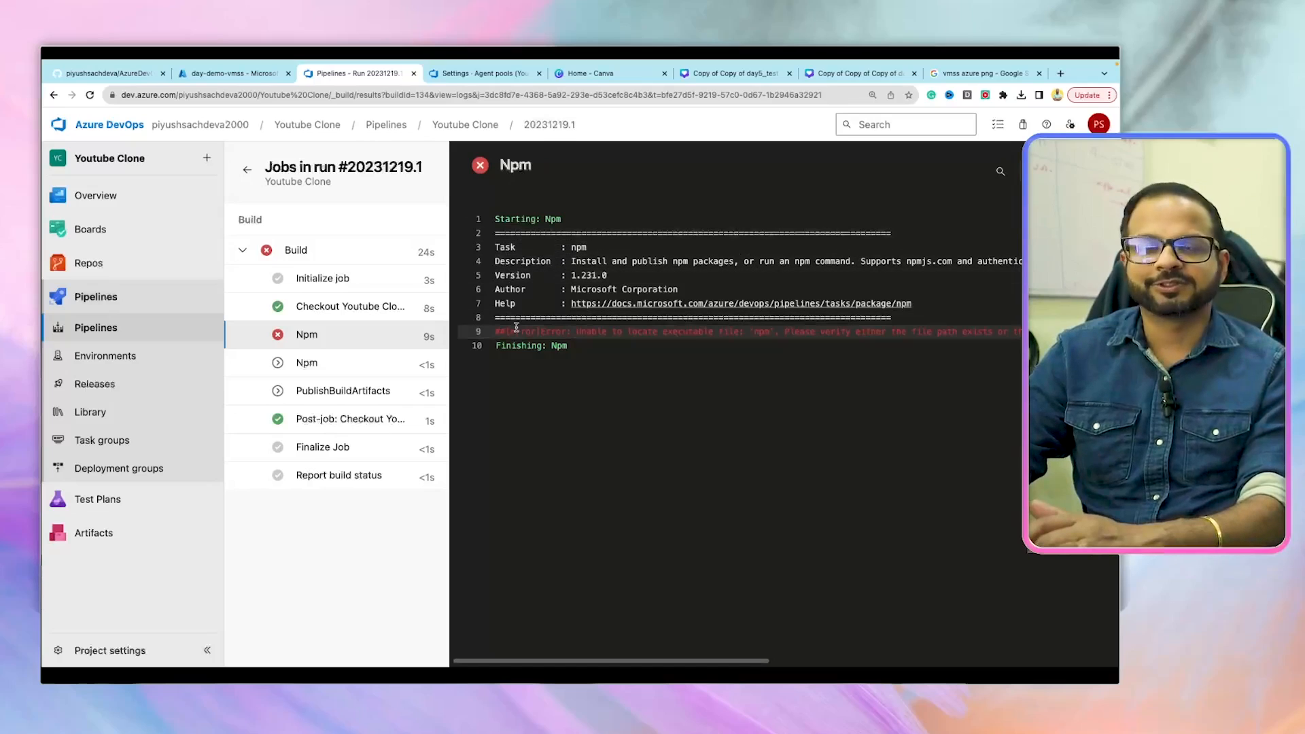
left_click(213, 73)
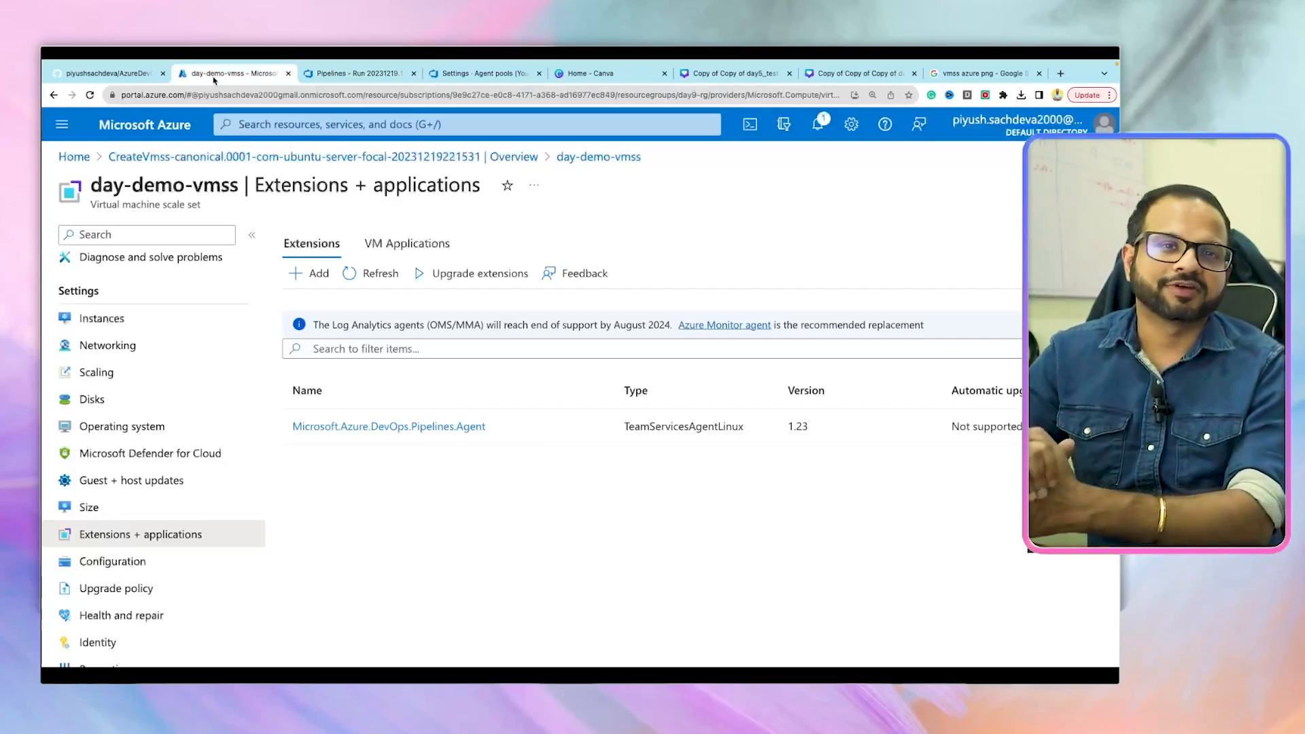